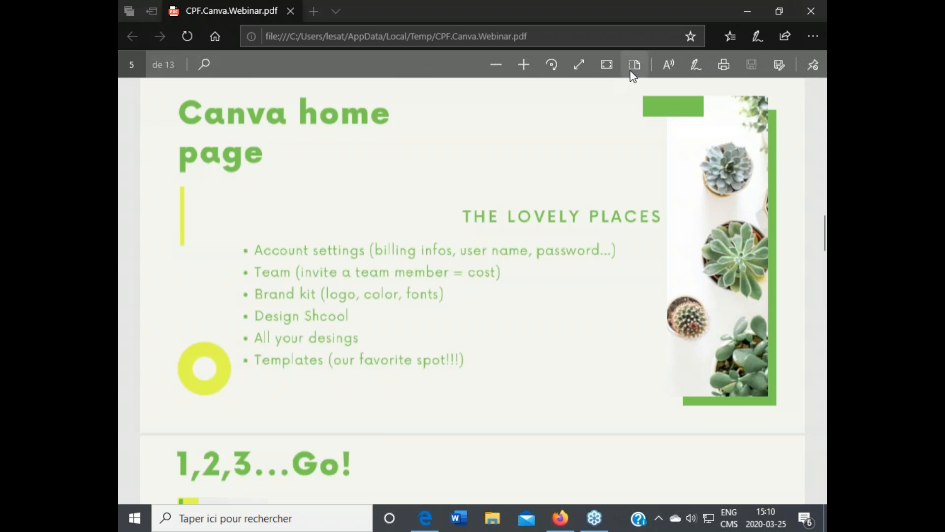
- Switch to the Canva login page in Firefox and set the site language to English (US)
mouse_move(419, 526)
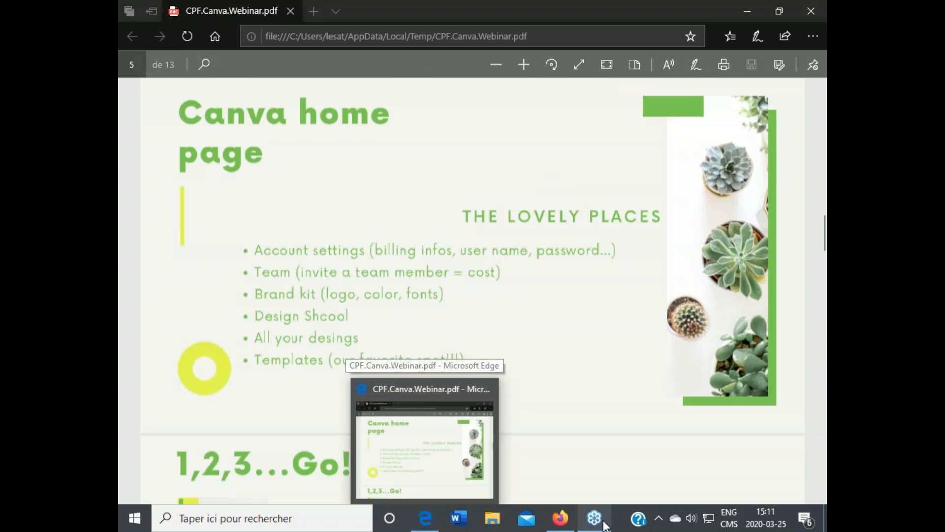
click(562, 522)
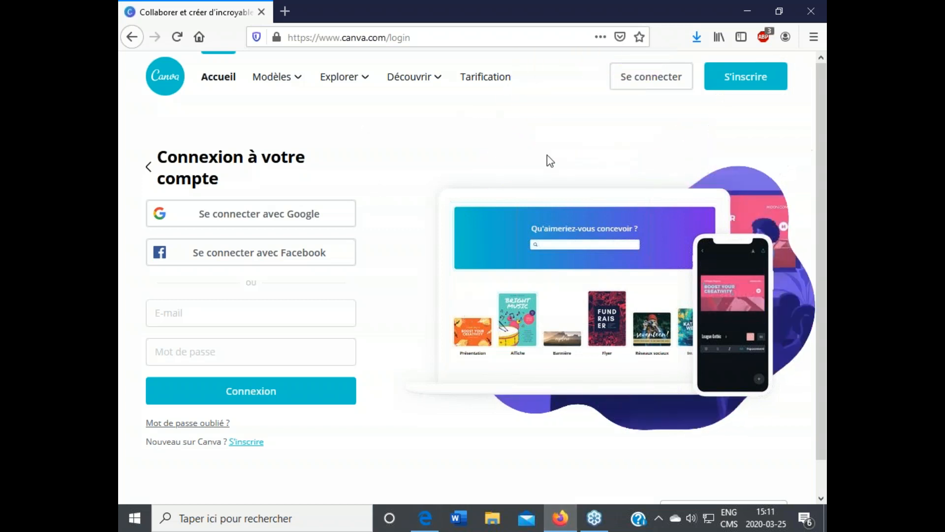
scroll(785, 461, down, 1)
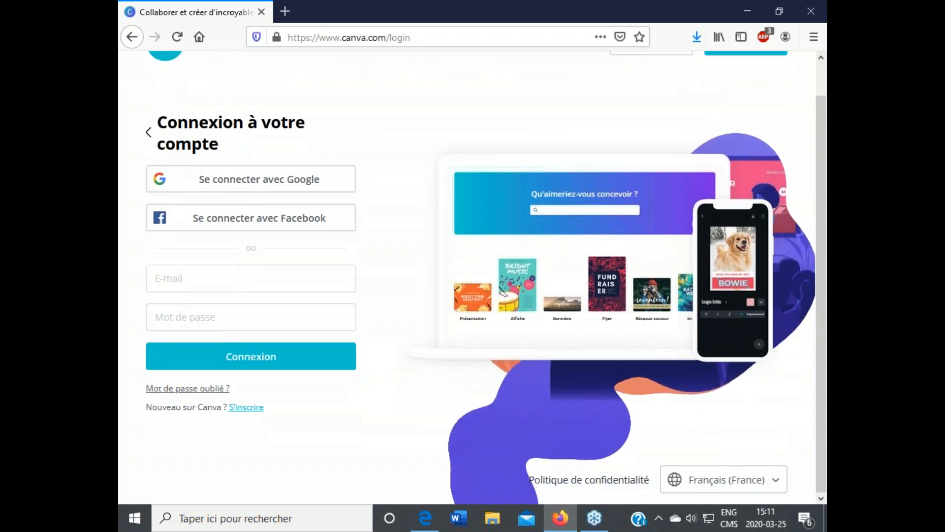
click(719, 480)
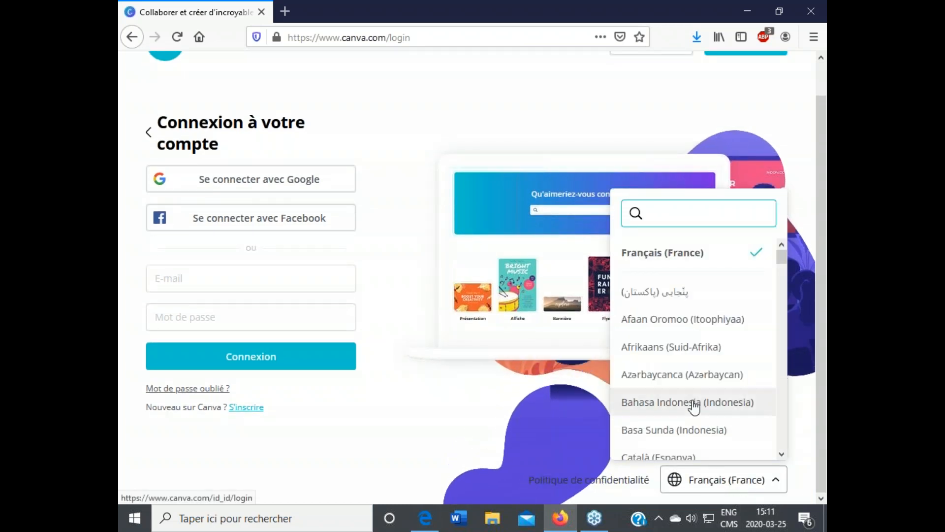
text(en)
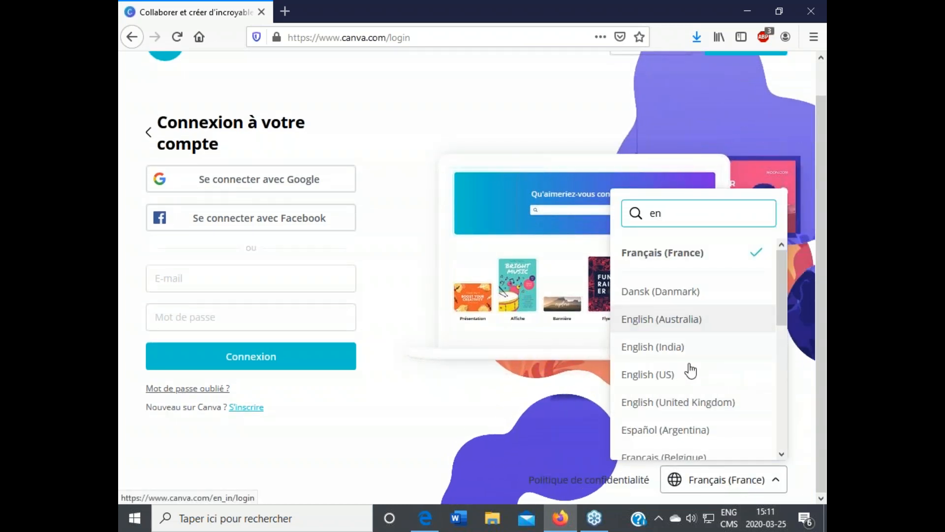
click(687, 375)
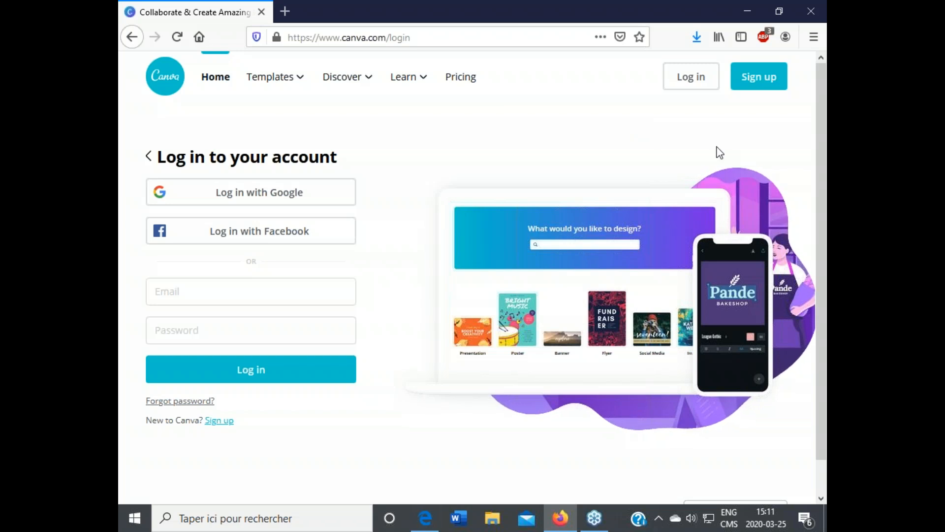
- Log in to Canva with Facebook and look through the home page's design types, saved designs and post templates
click(282, 234)
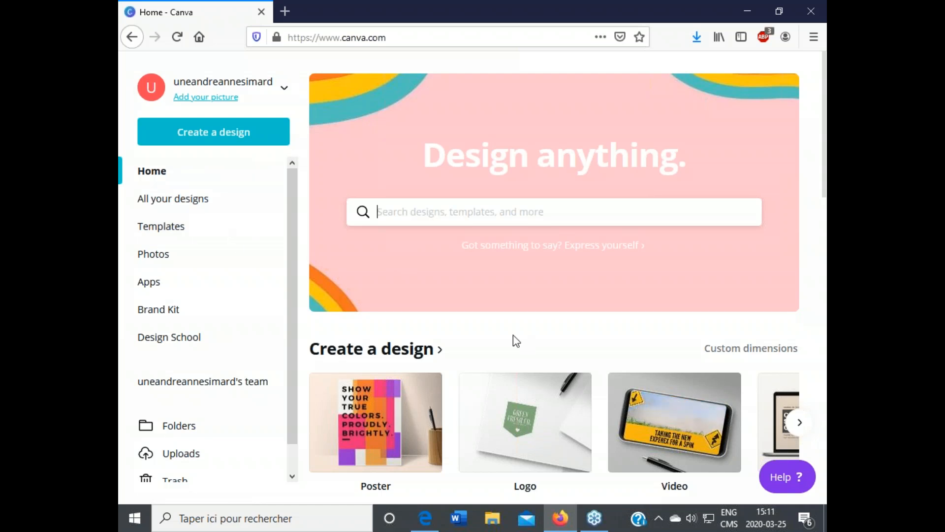
scroll(515, 315, down, 4)
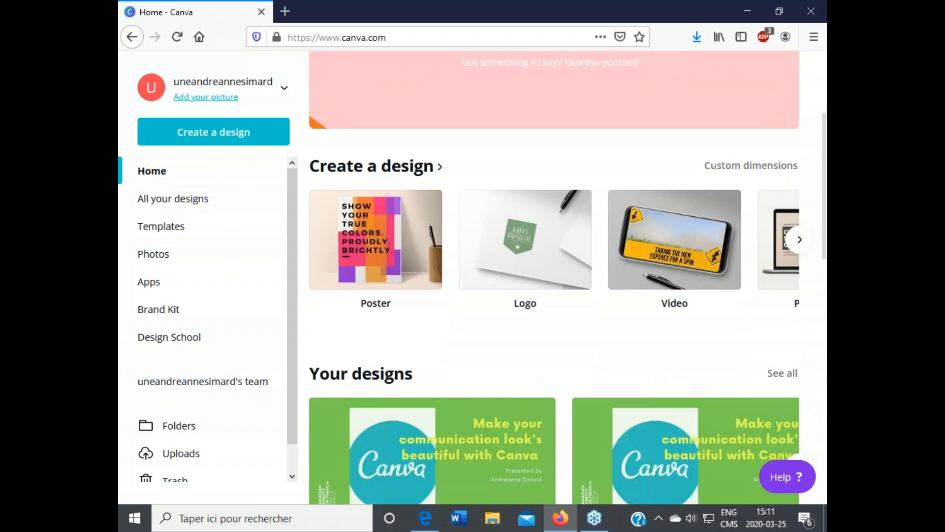
scroll(555, 303, down, 8)
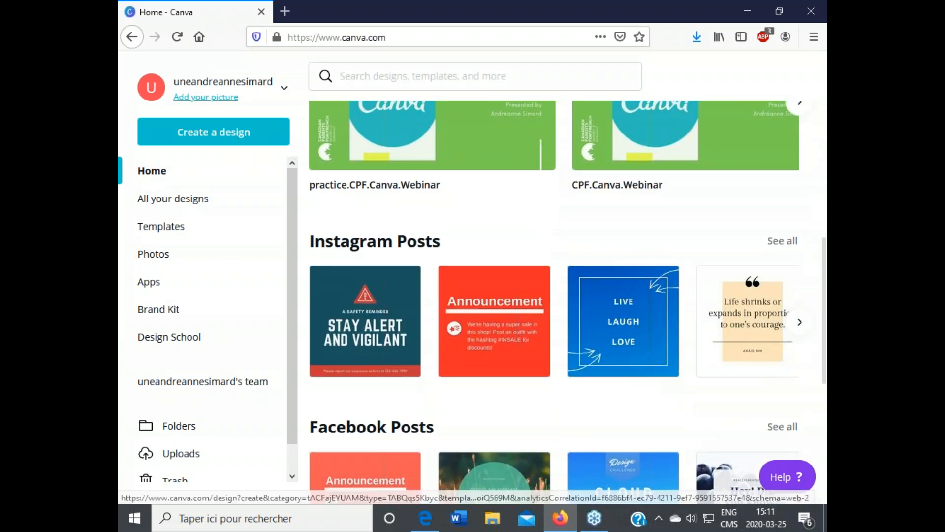
scroll(541, 303, up, 7)
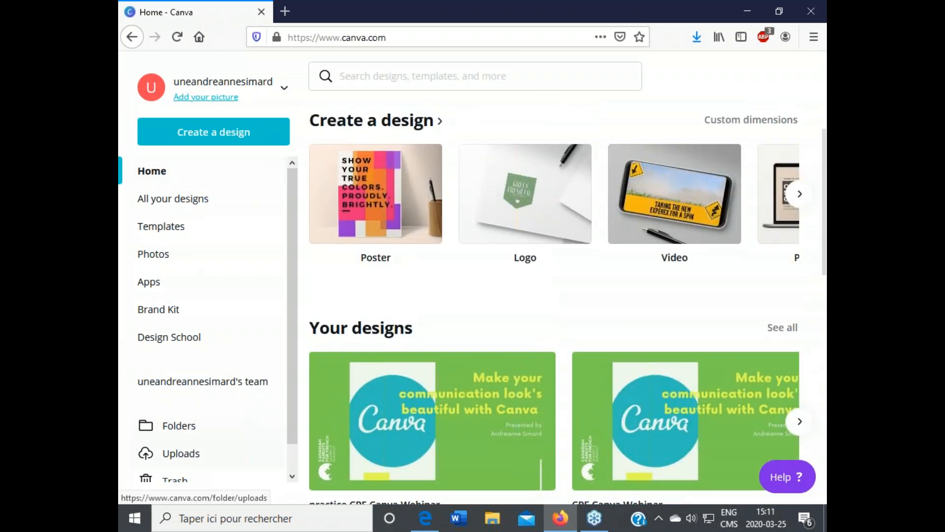
- Open the account settings and review the user name, email and password fields
click(286, 90)
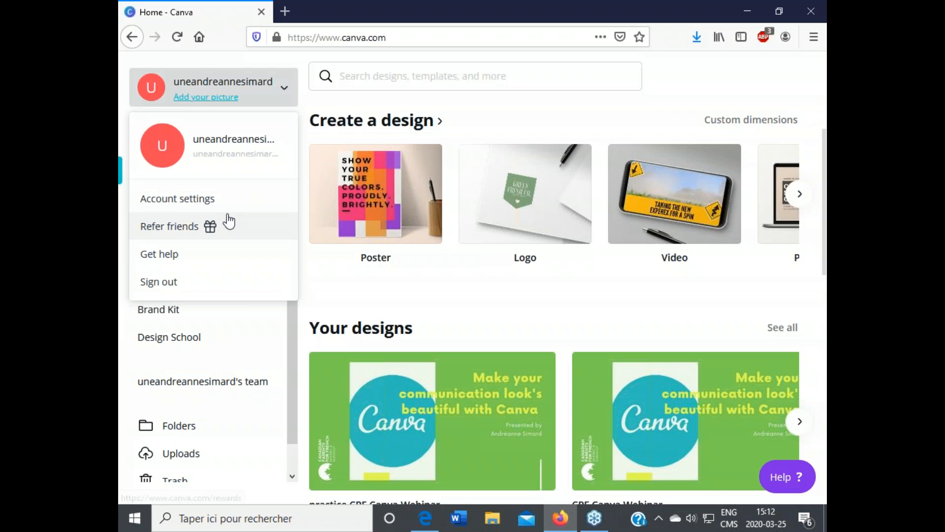
click(208, 201)
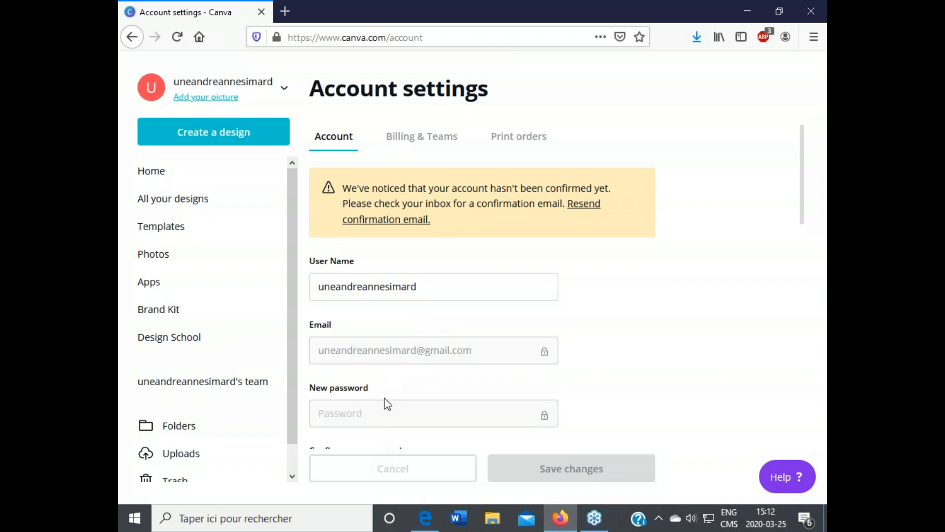
scroll(388, 404, down, 2)
scroll(392, 392, down, 4)
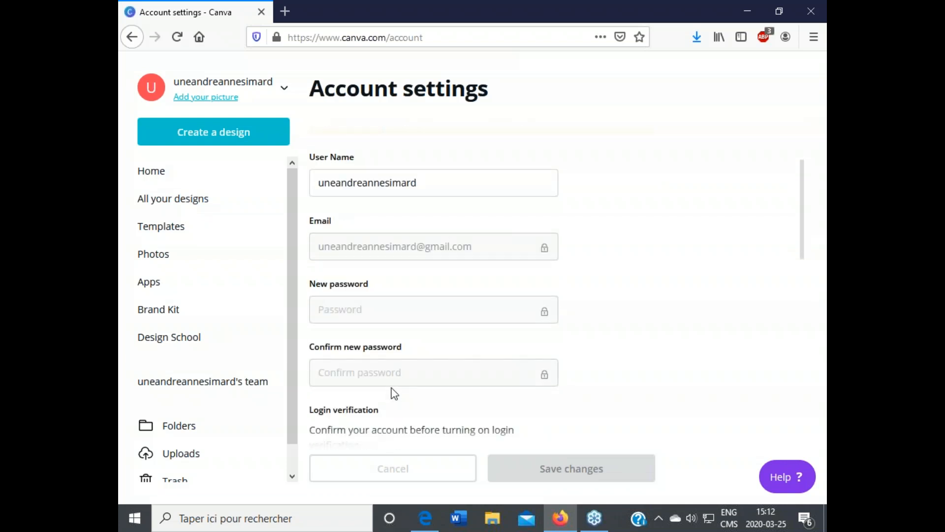
scroll(387, 364, up, 6)
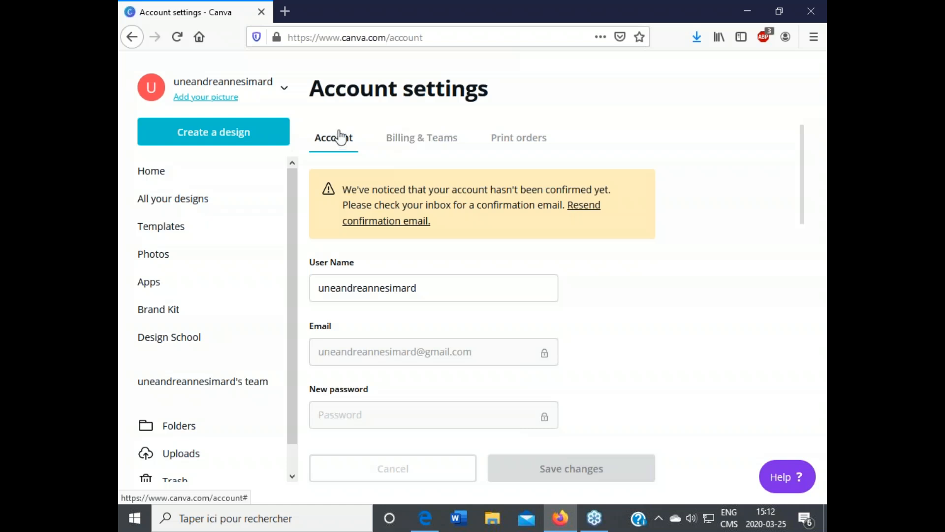
click(288, 100)
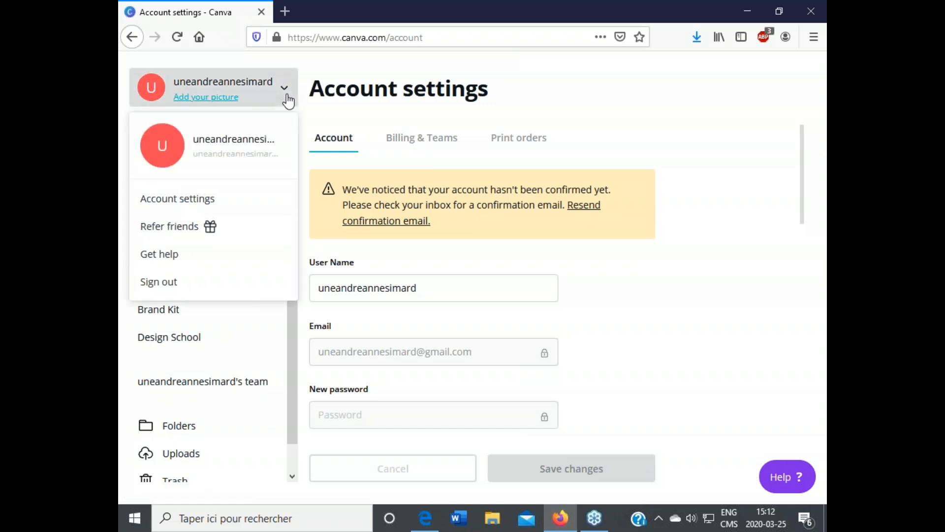
click(288, 100)
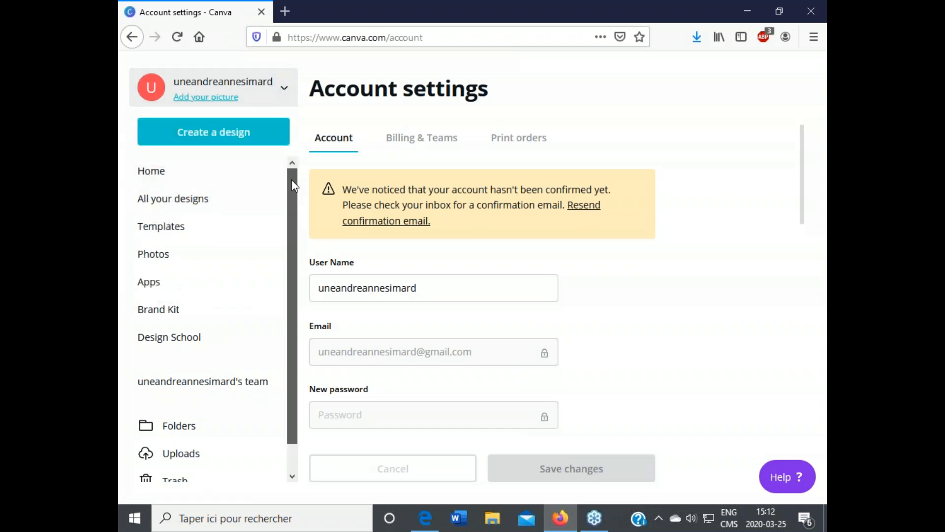
- Return to the home page, then open the team's People section and review the options for inviting members
click(167, 183)
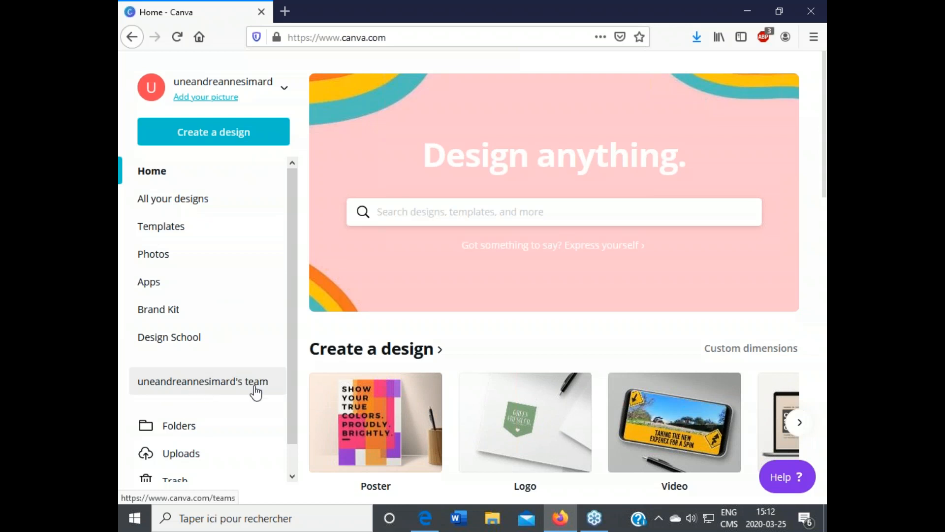
click(256, 392)
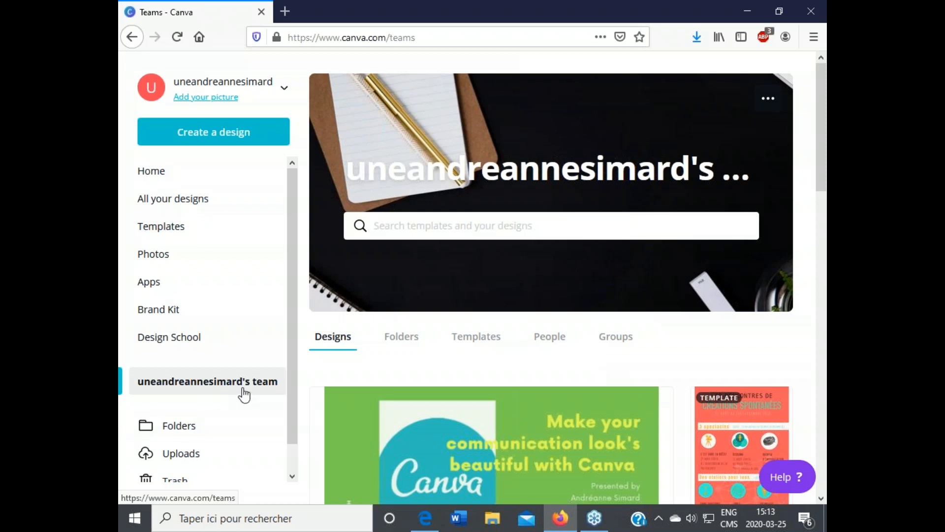
click(551, 339)
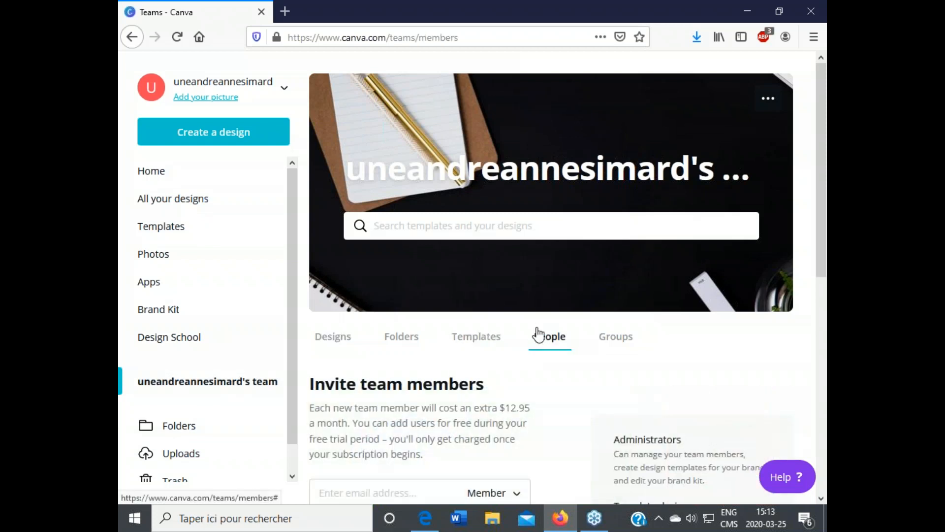
scroll(551, 340, down, 2)
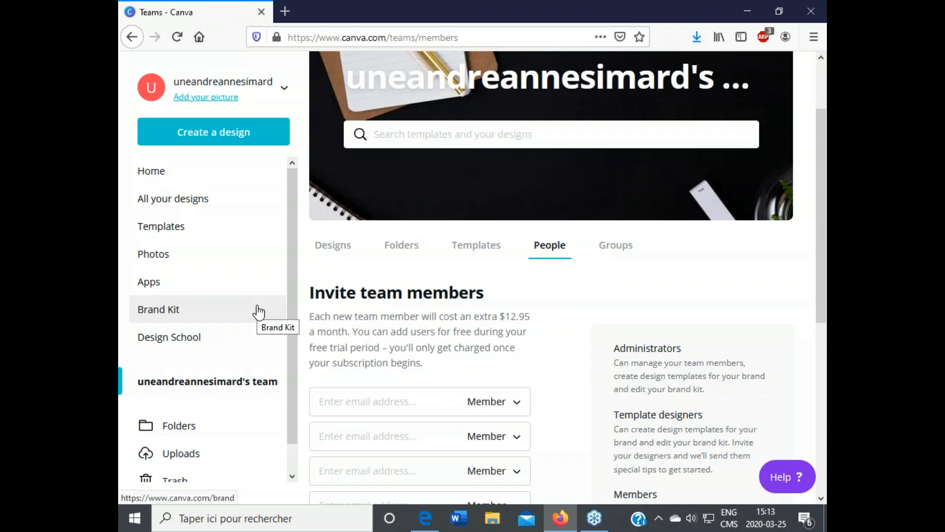
- View the Brand Kit, then browse the Design School's courses and tutorials and close the Design School page
click(163, 313)
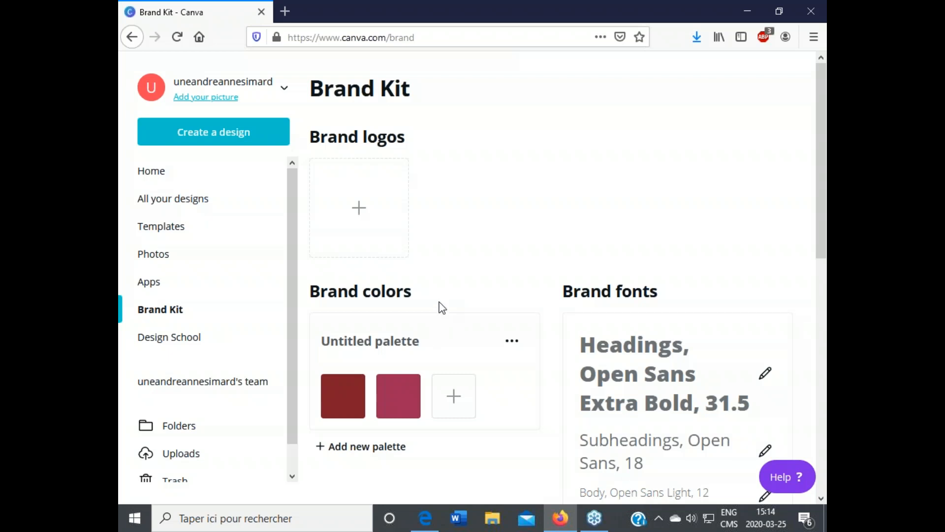
click(203, 337)
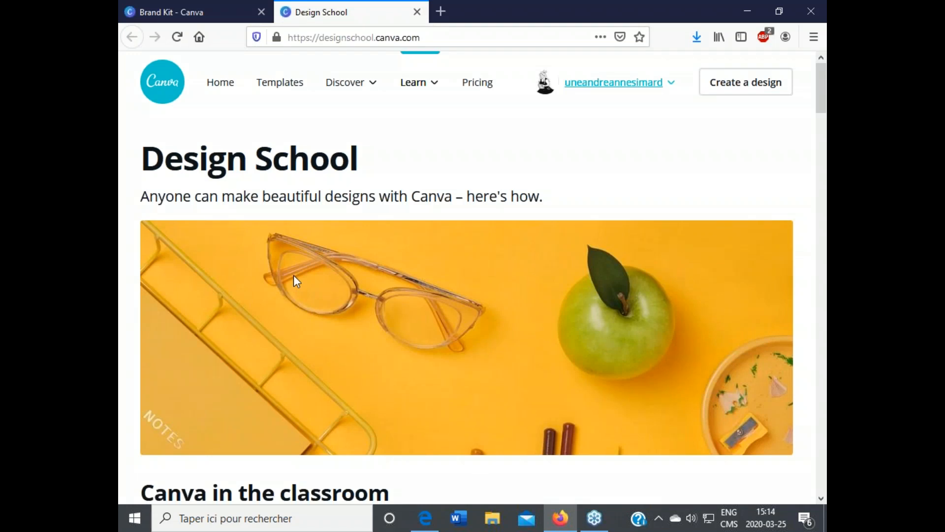
scroll(301, 268, down, 5)
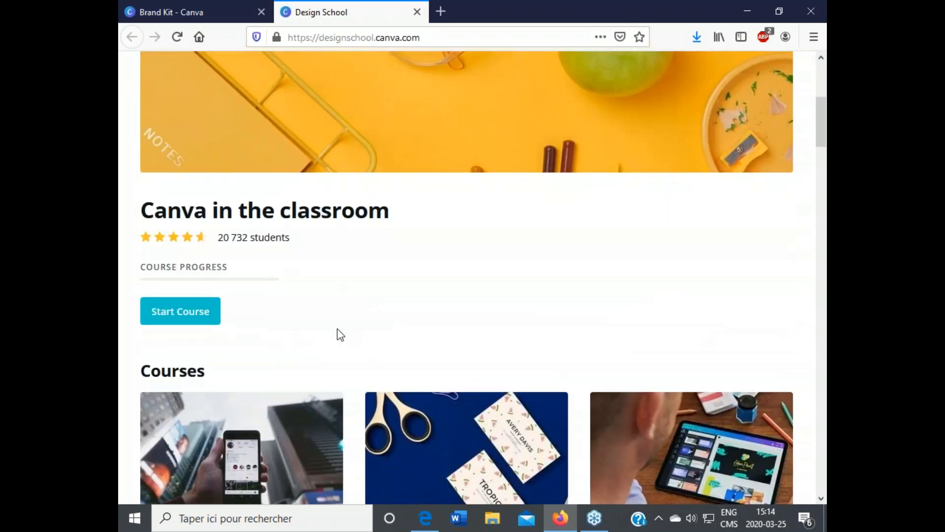
scroll(341, 329, down, 1)
scroll(341, 329, down, 2)
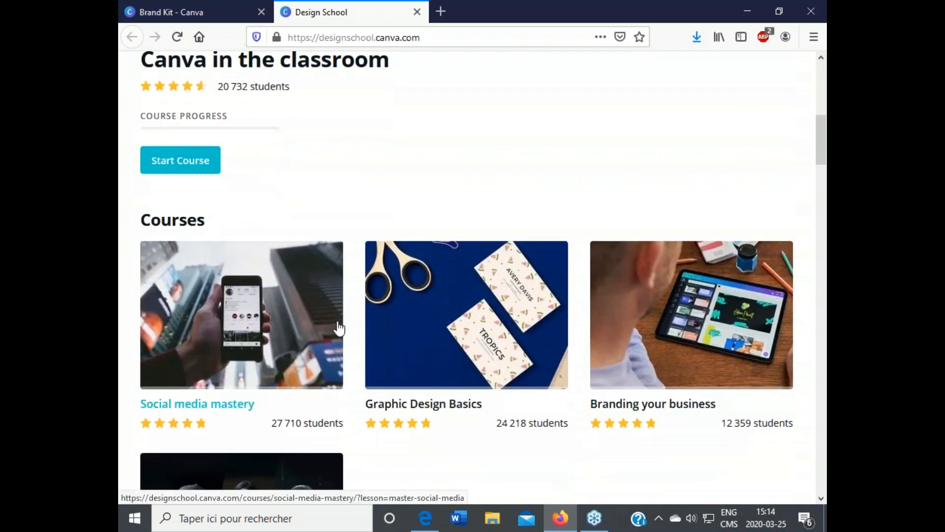
scroll(483, 331, down, 4)
scroll(482, 326, down, 5)
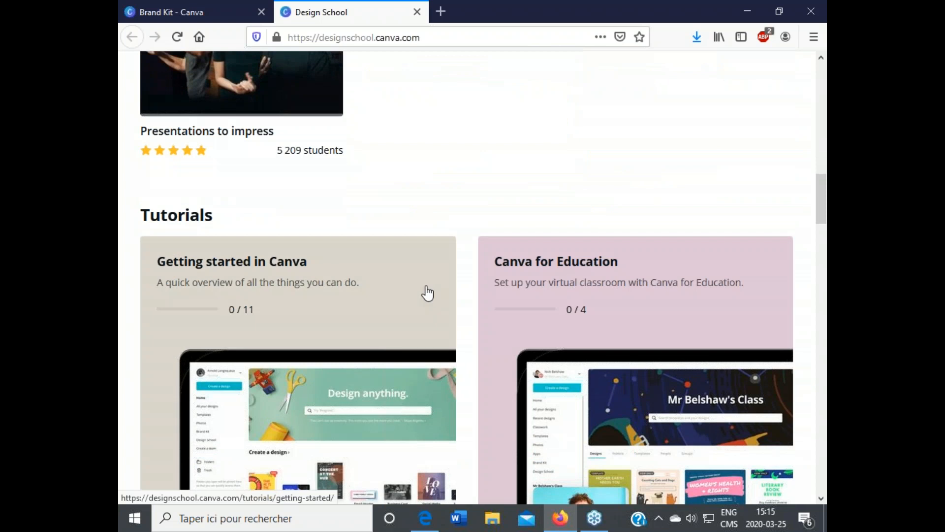
scroll(428, 288, down, 6)
scroll(429, 288, up, 7)
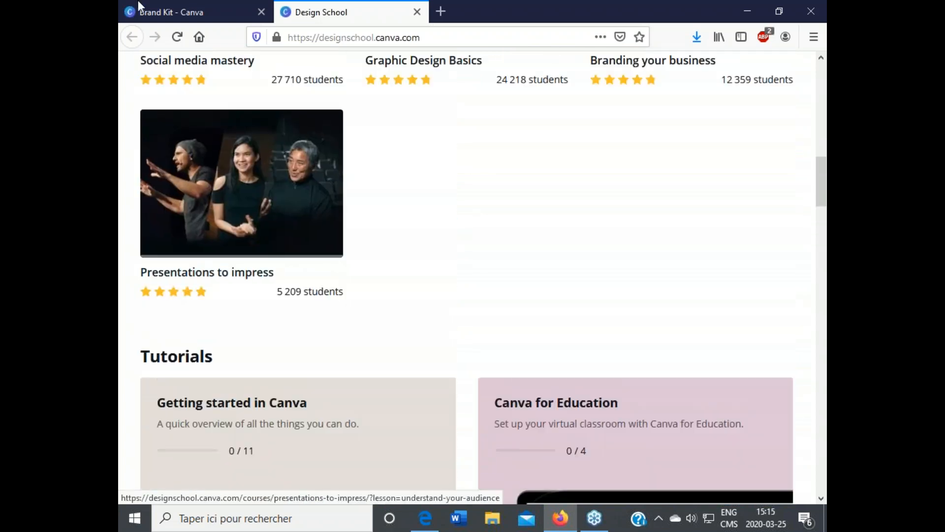
click(417, 12)
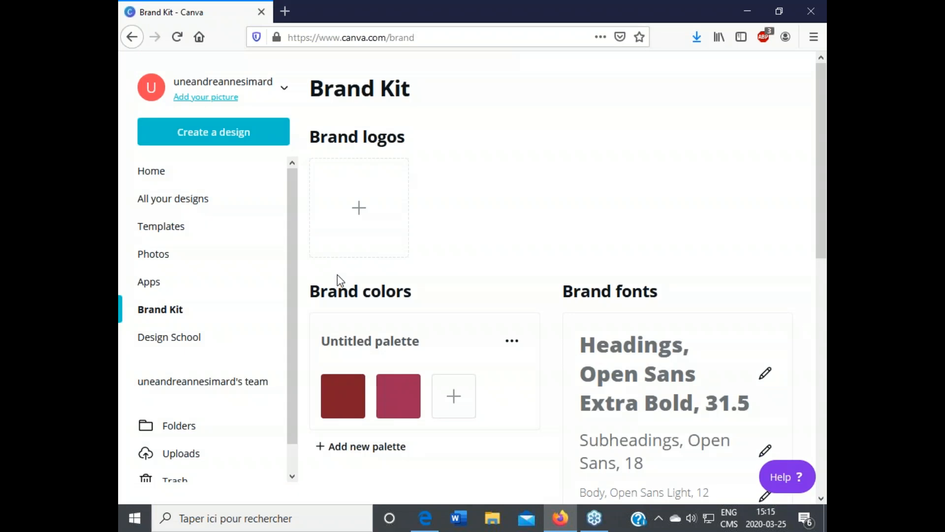
- Open the list of all your designs and browse through the saved posters, banners and presentations
scroll(261, 306, down, 1)
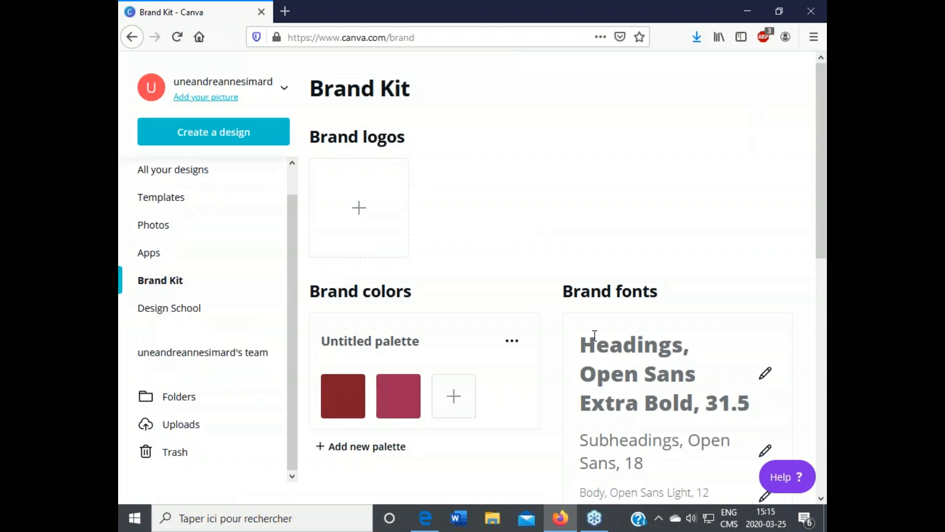
scroll(265, 197, up, 1)
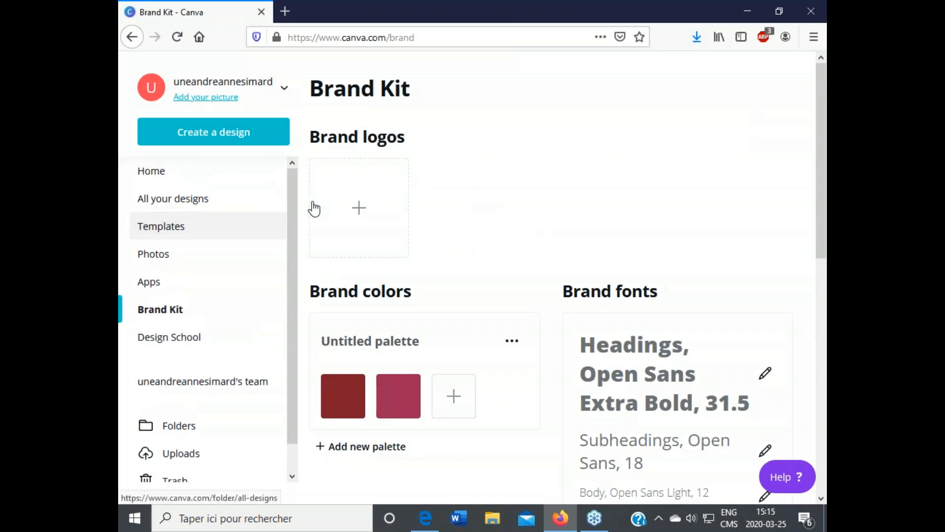
click(209, 214)
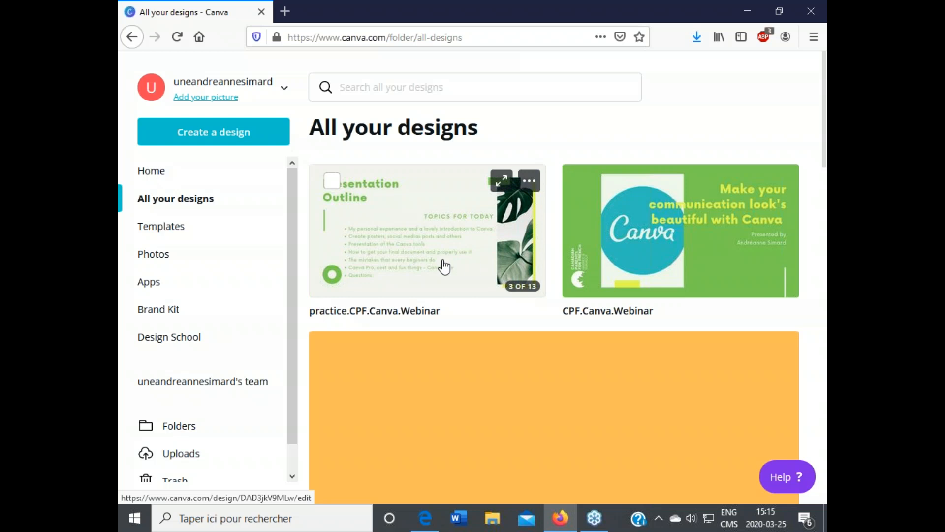
scroll(495, 354, down, 8)
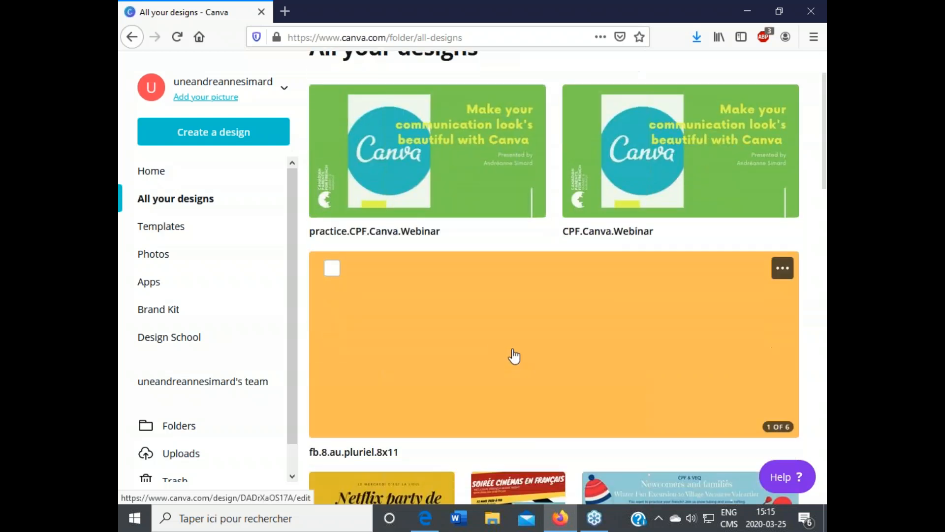
scroll(515, 354, down, 20)
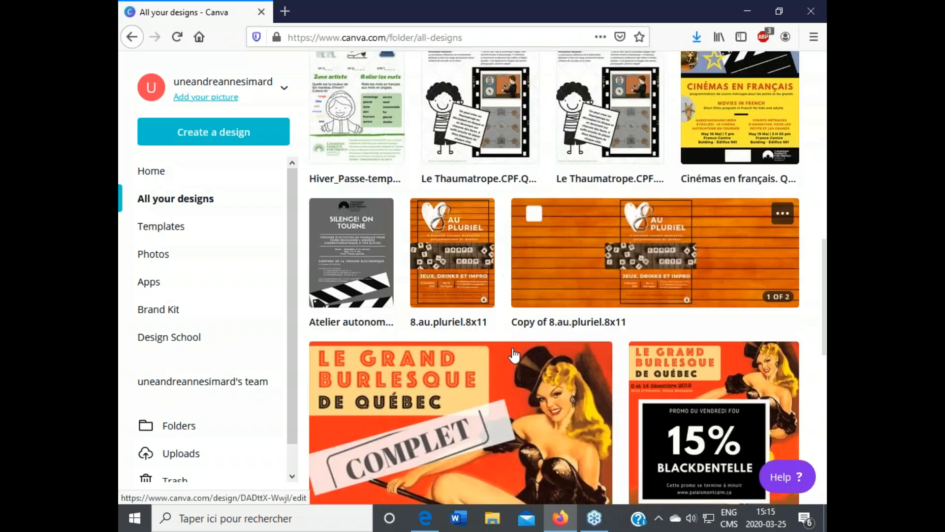
scroll(515, 280, up, 18)
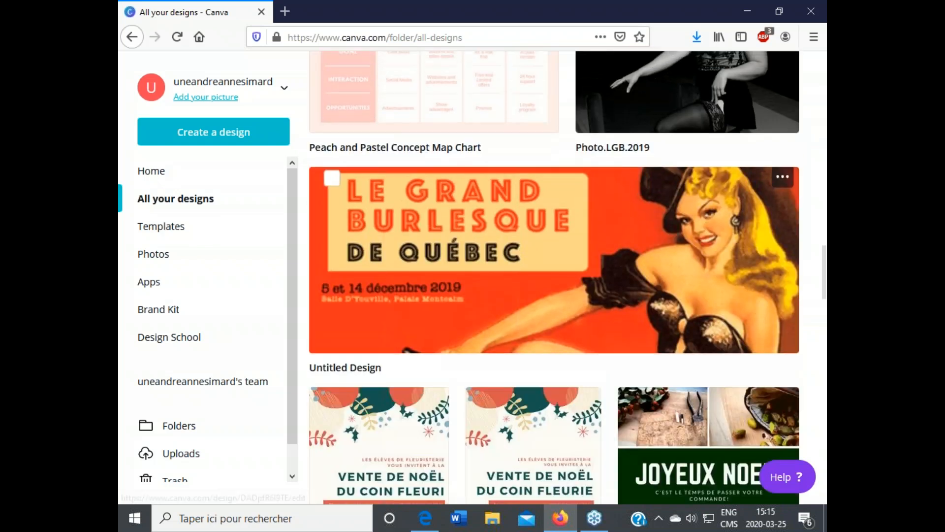
scroll(516, 285, up, 7)
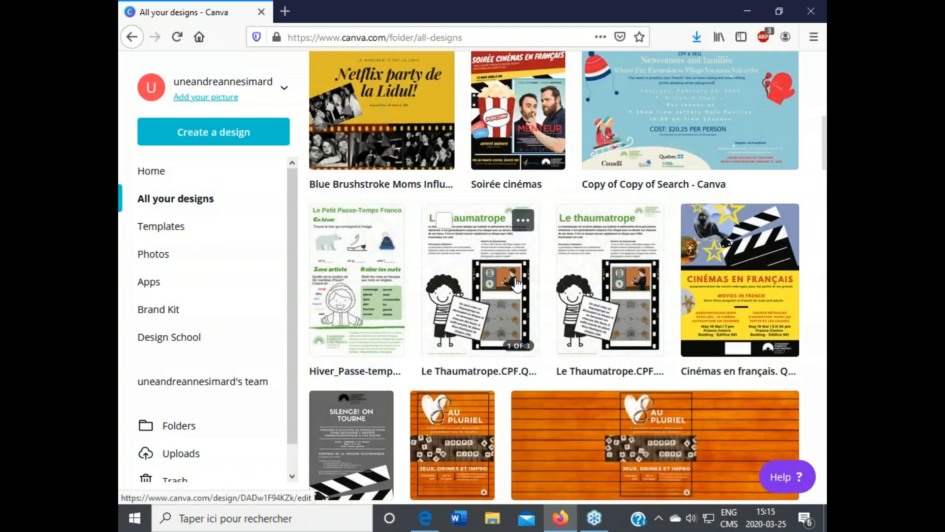
scroll(515, 296, up, 5)
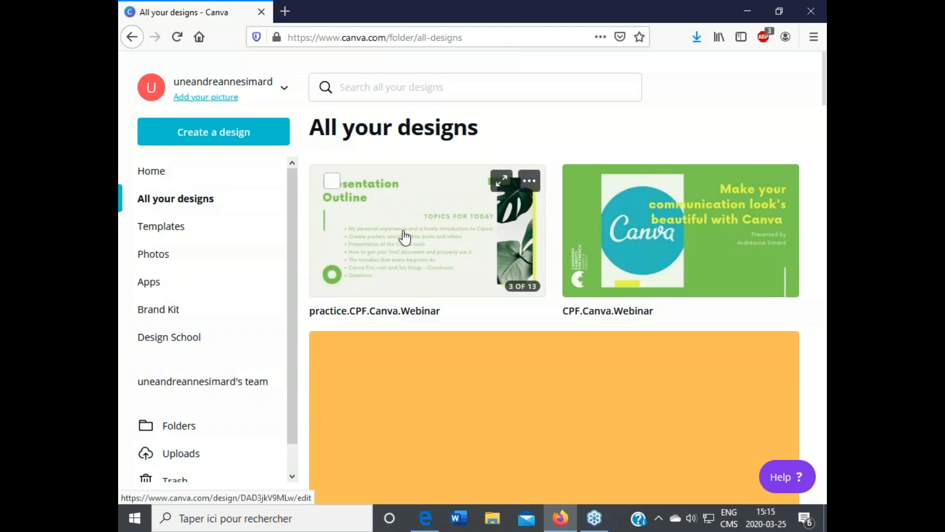
- Review the options available for the practice.CPF.Canva.Webinar design, such as copying, moving, downloading and sharing
click(539, 184)
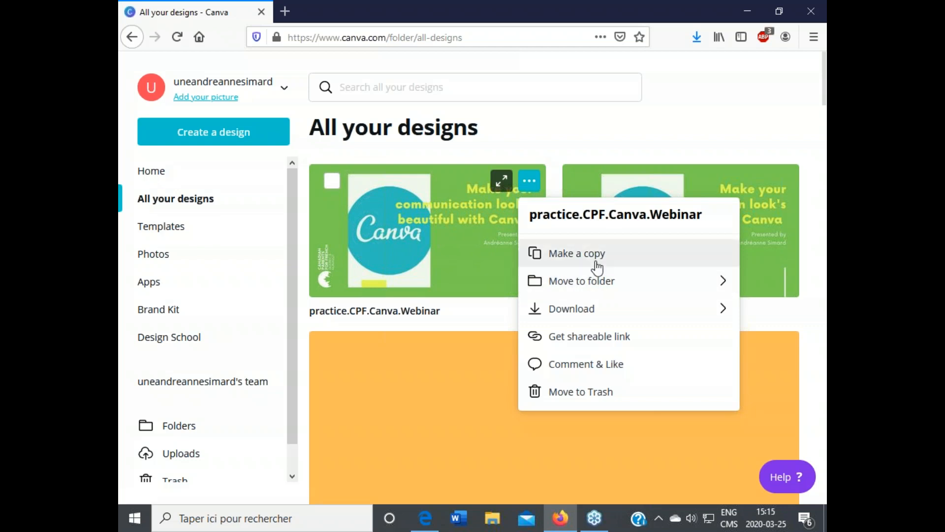
click(541, 183)
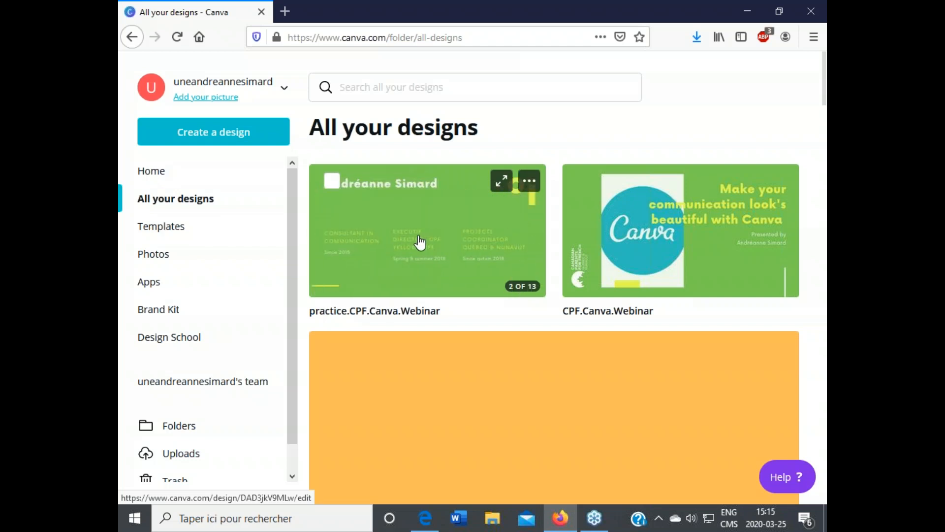
- Open the Templates page and browse its categories, from Zoom virtual backgrounds and posters to infographics, resumes and brochures
click(165, 229)
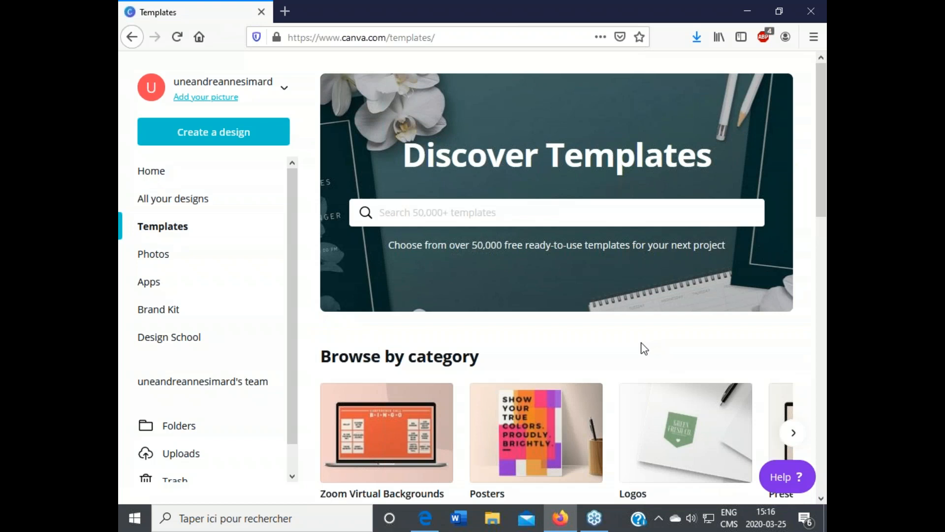
scroll(643, 344, down, 2)
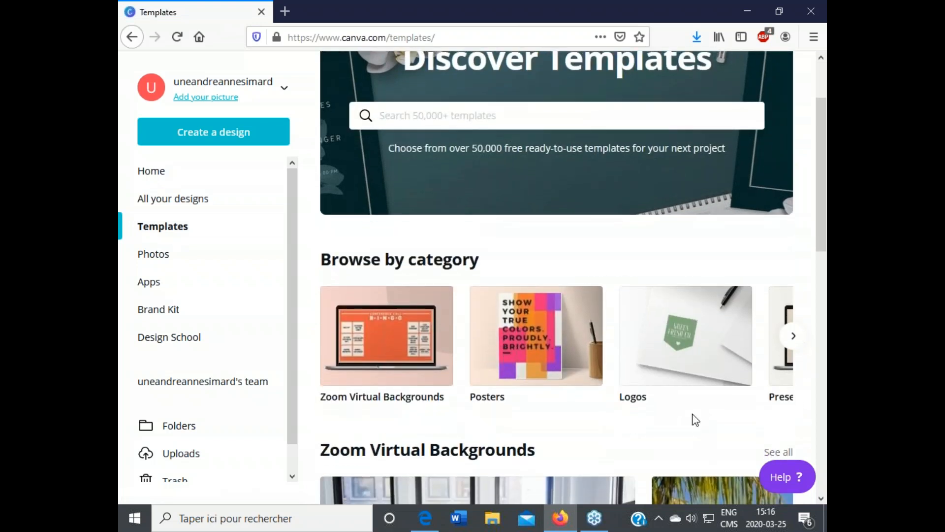
scroll(695, 419, down, 3)
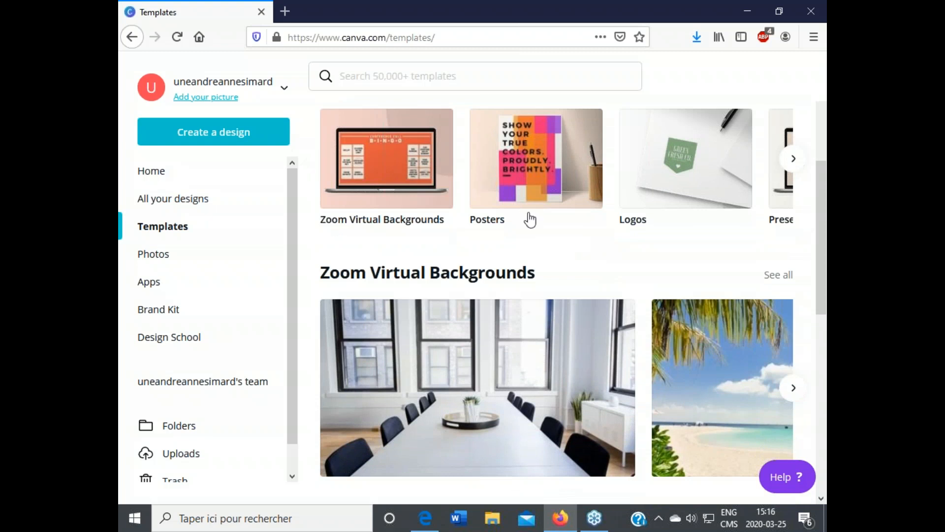
click(643, 219)
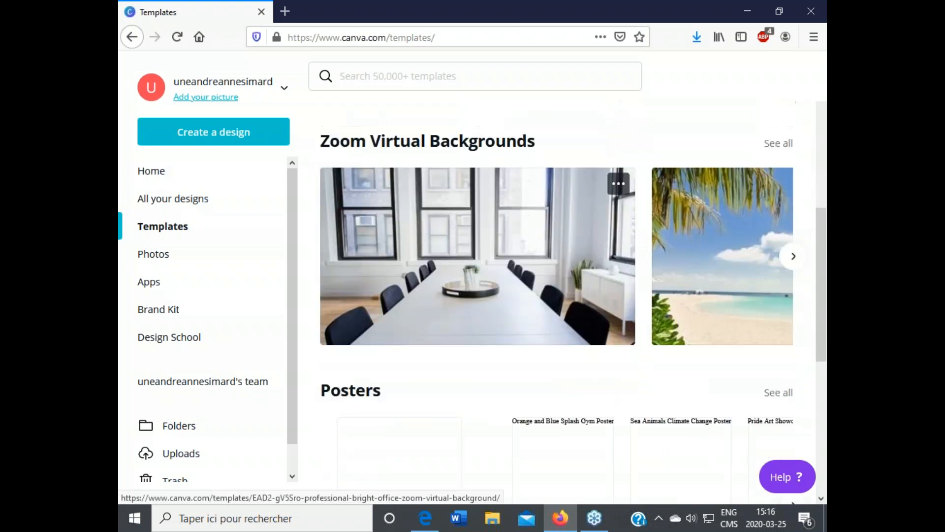
scroll(557, 303, down, 5)
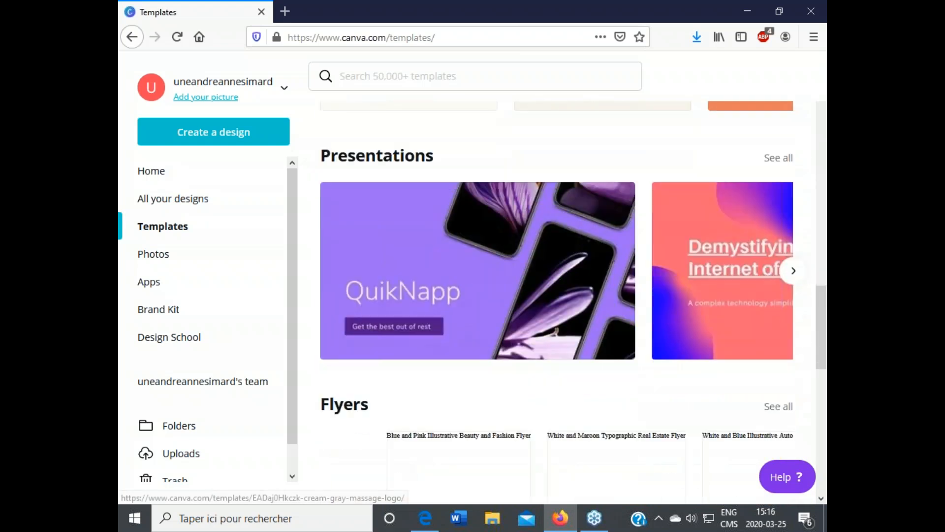
scroll(556, 303, down, 2)
scroll(636, 212, down, 5)
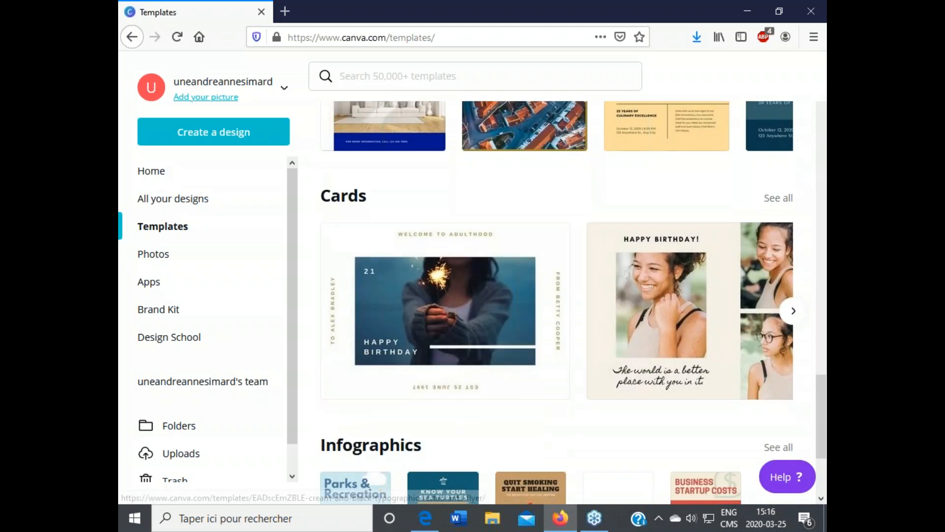
scroll(637, 212, down, 1)
scroll(636, 211, down, 4)
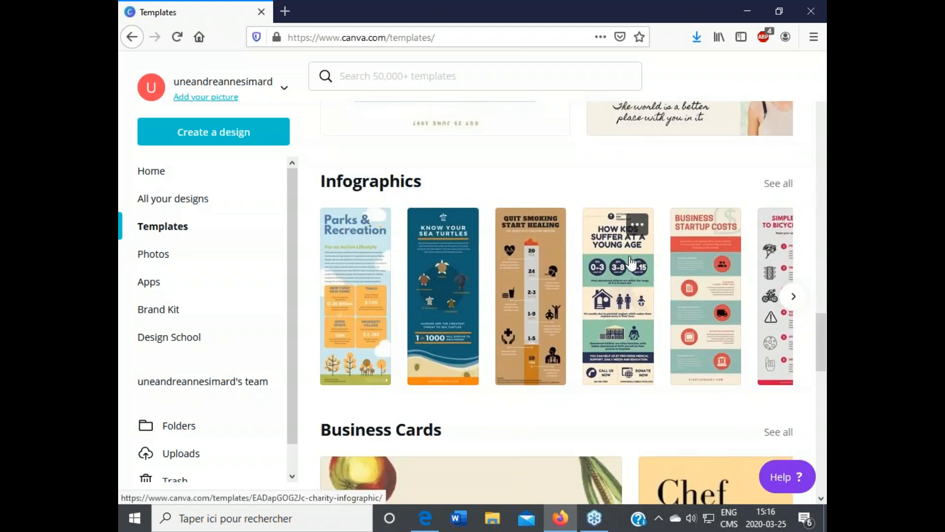
scroll(541, 296, down, 3)
scroll(517, 289, down, 9)
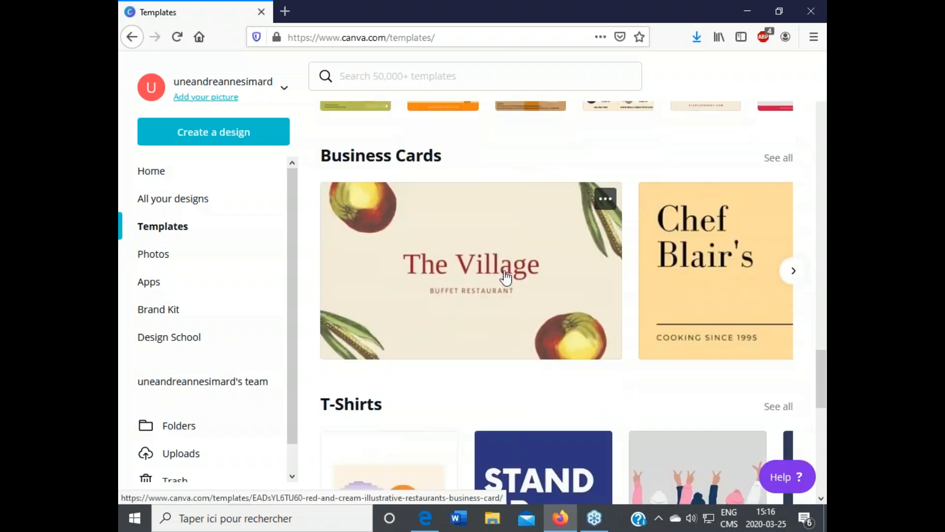
scroll(499, 256, down, 3)
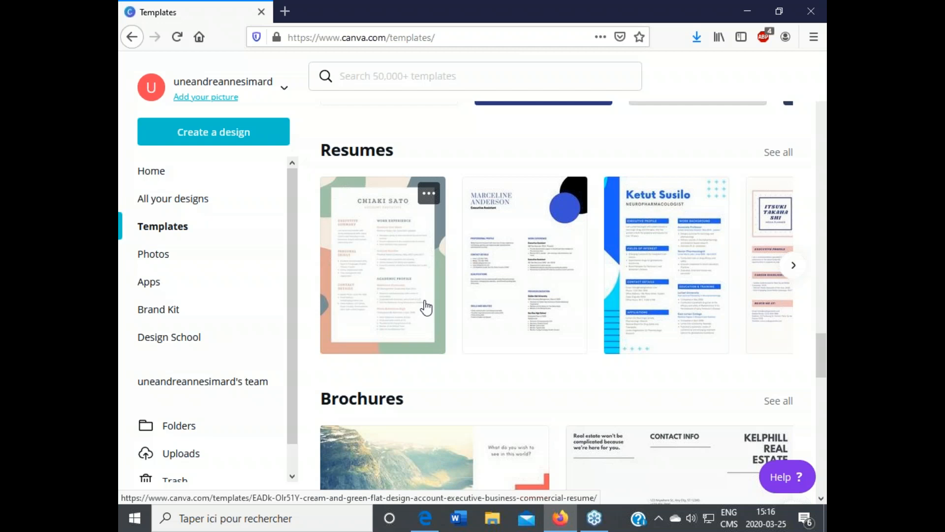
scroll(401, 349, down, 3)
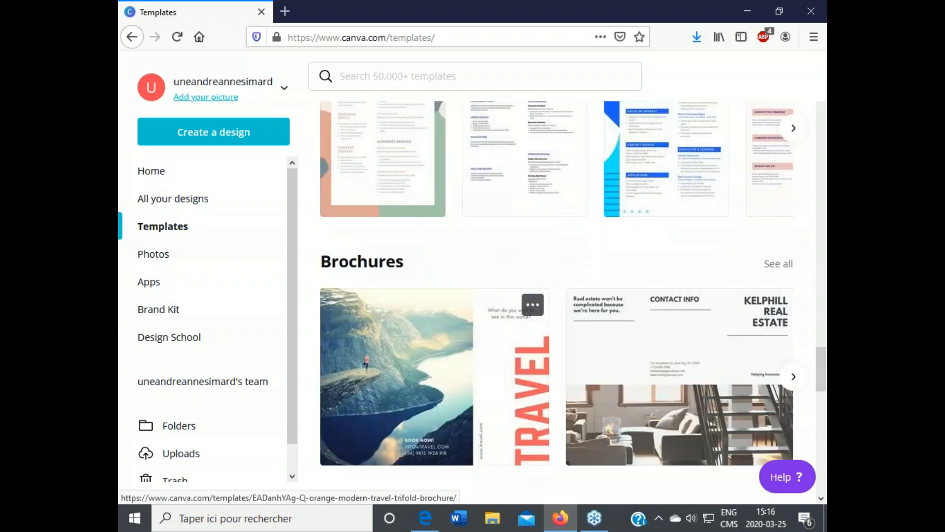
- Search the templates for "facebook post", choose the Facebook Posts suggestion and look over the templates
scroll(556, 295, up, 20)
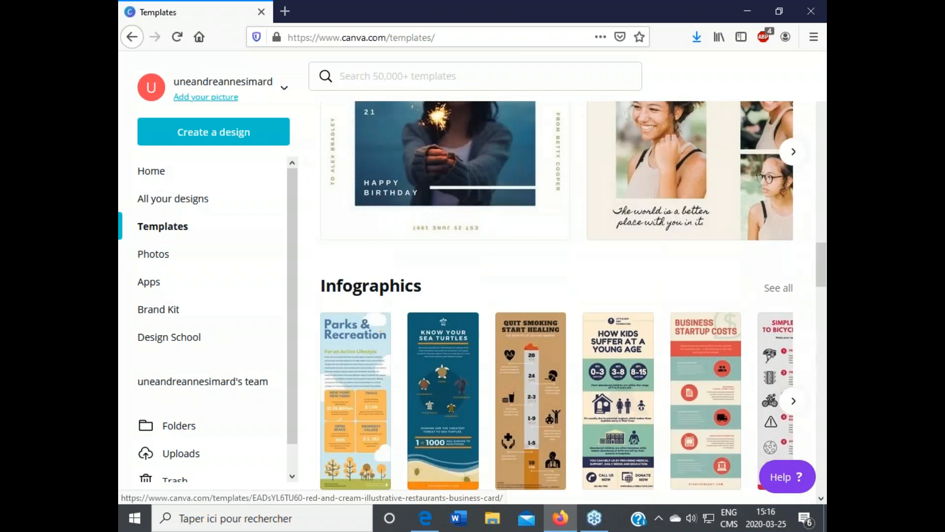
scroll(403, 328, up, 15)
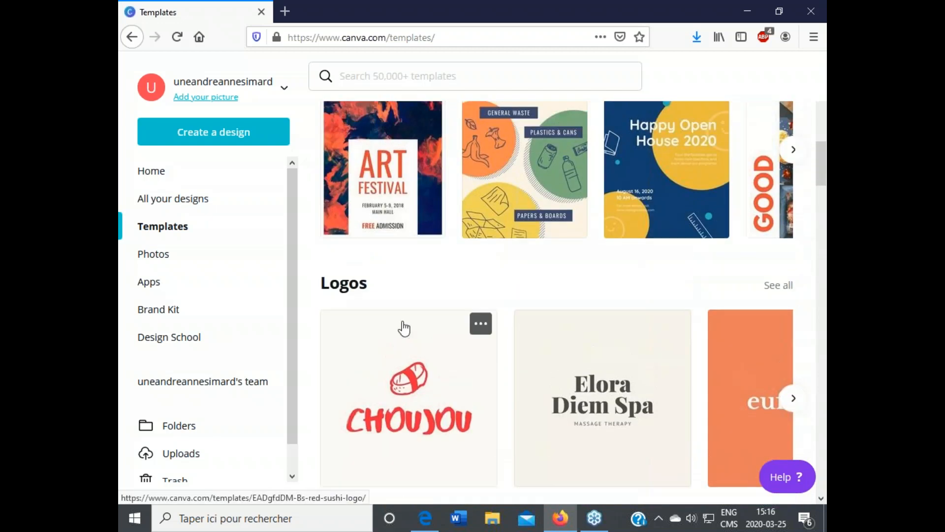
scroll(403, 328, up, 10)
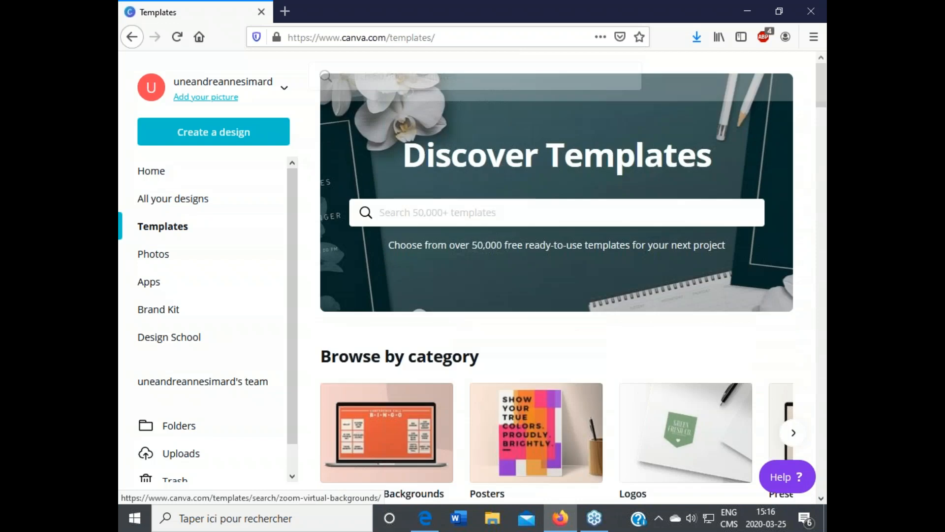
click(493, 221)
text(faceb)
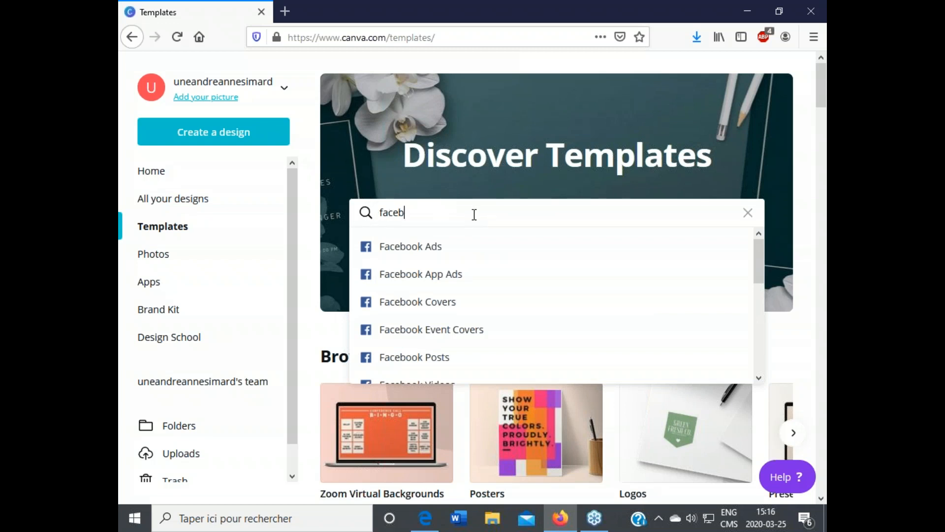
text(oo)
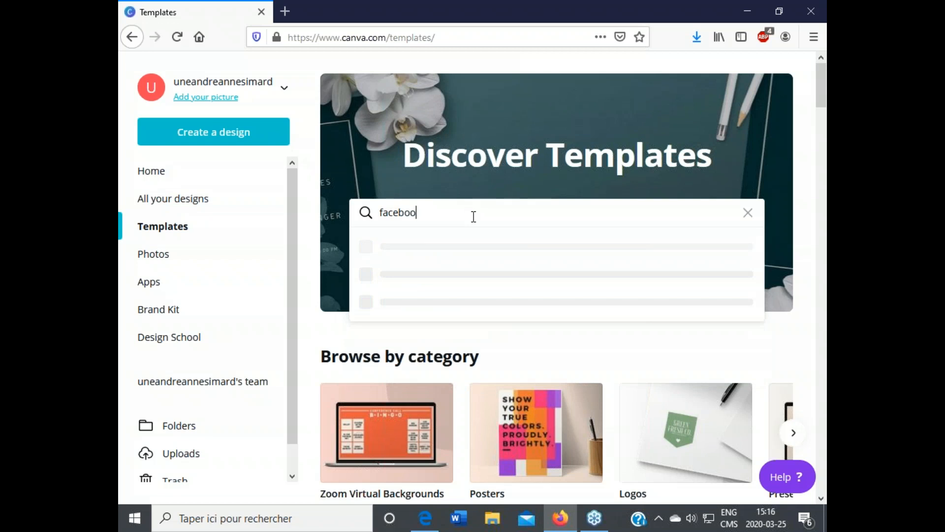
text(k post)
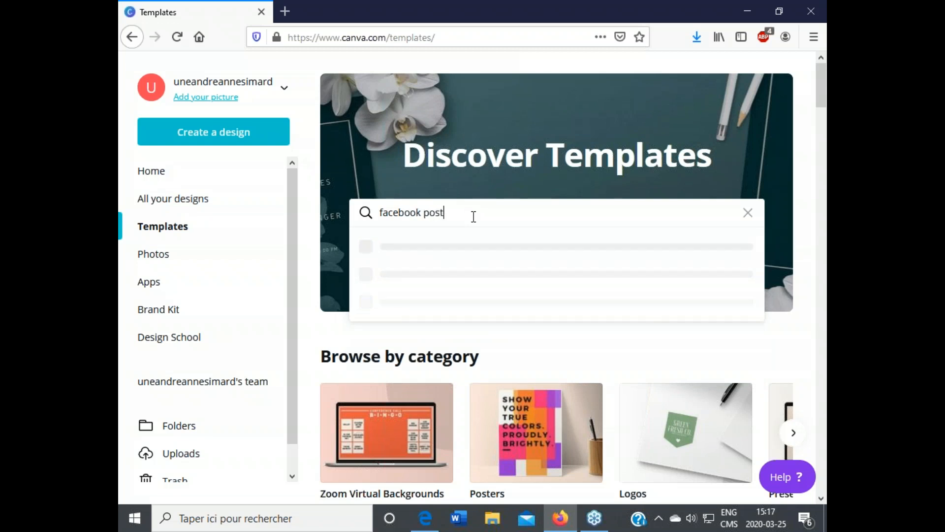
click(460, 247)
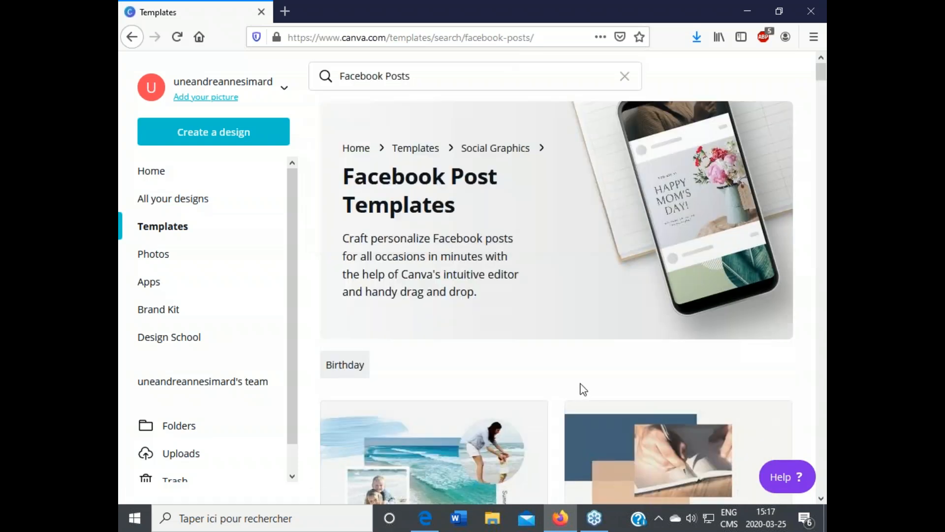
scroll(582, 389, down, 5)
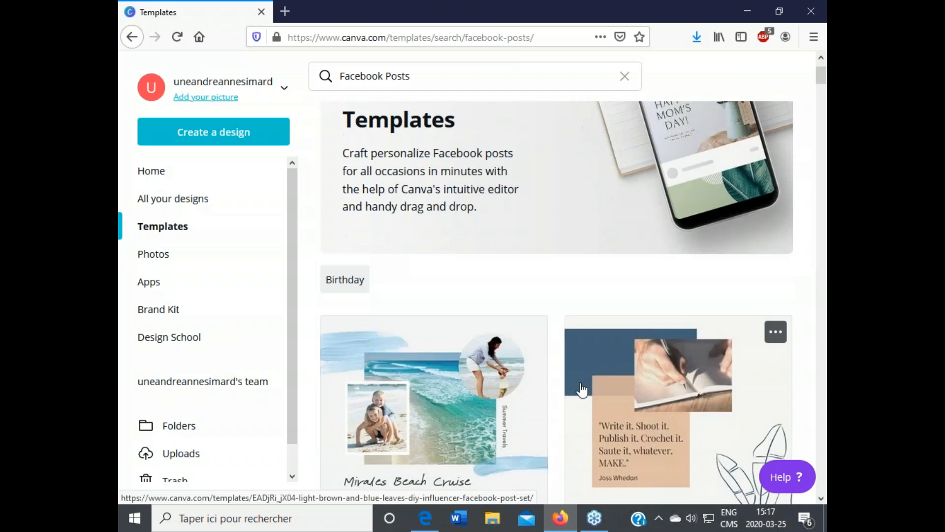
scroll(550, 321, up, 4)
- Change the template search to Instagram Posts and look over the post templates and their theme filters
click(433, 81)
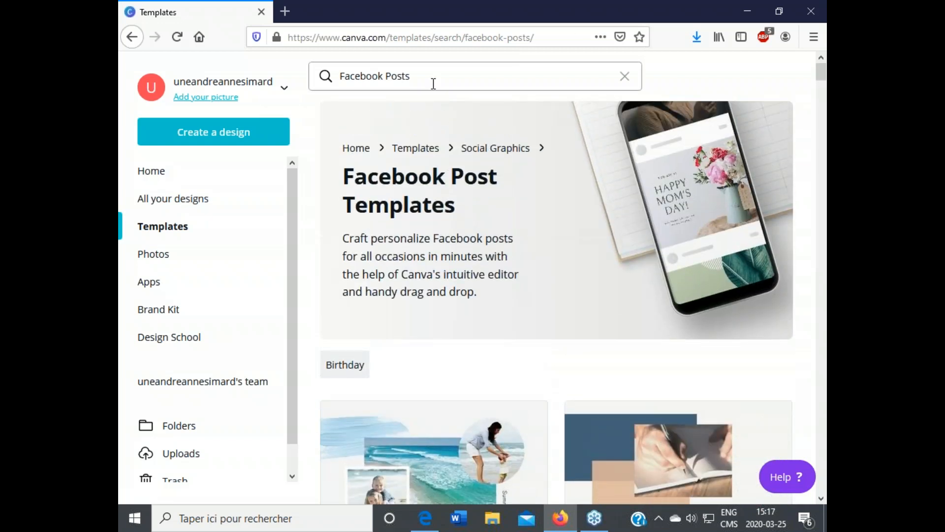
drag(432, 79, 381, 71)
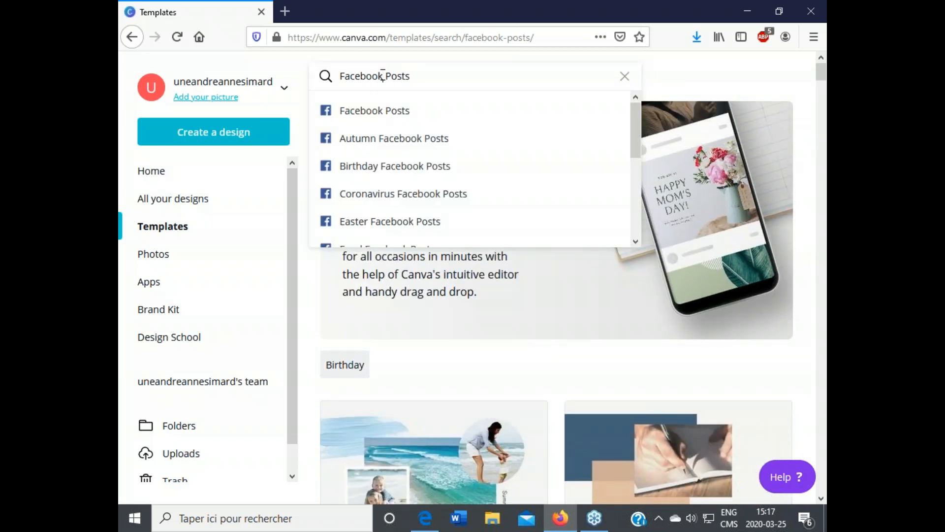
double_click(381, 74)
text(in)
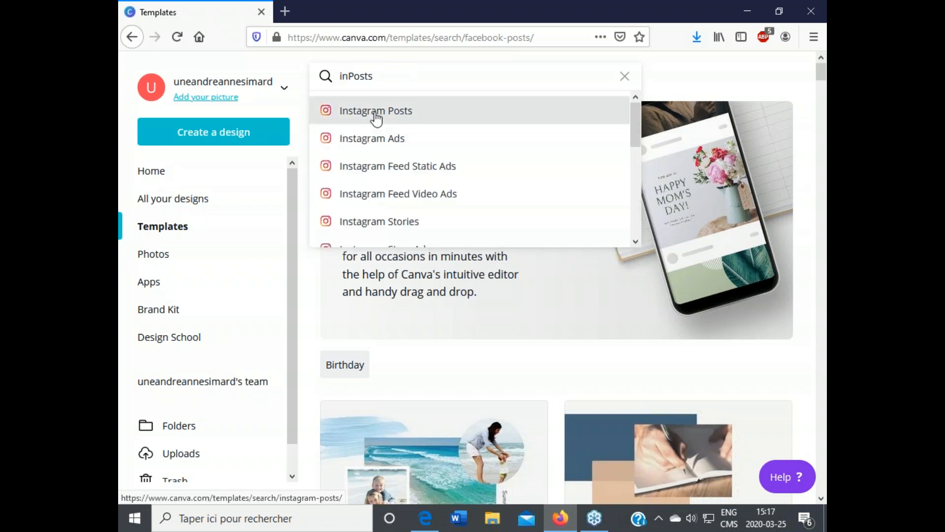
click(376, 112)
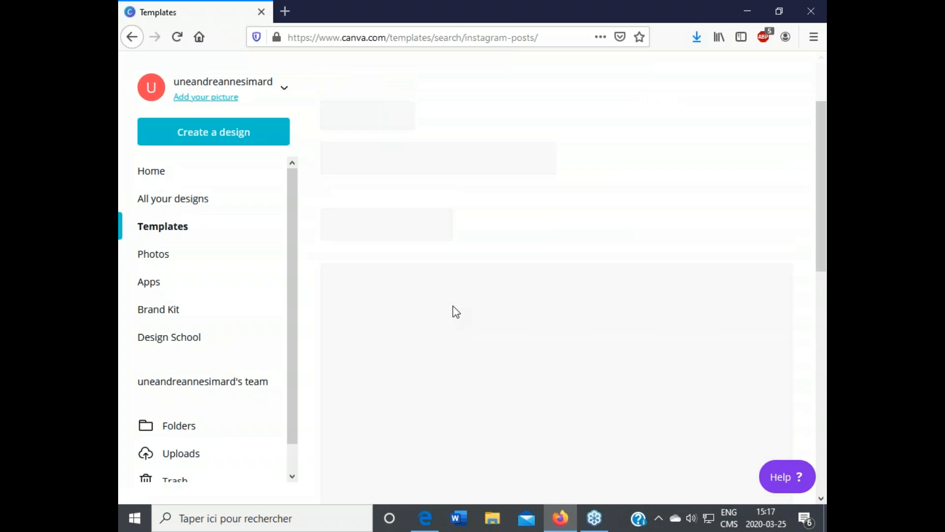
scroll(517, 311, down, 1)
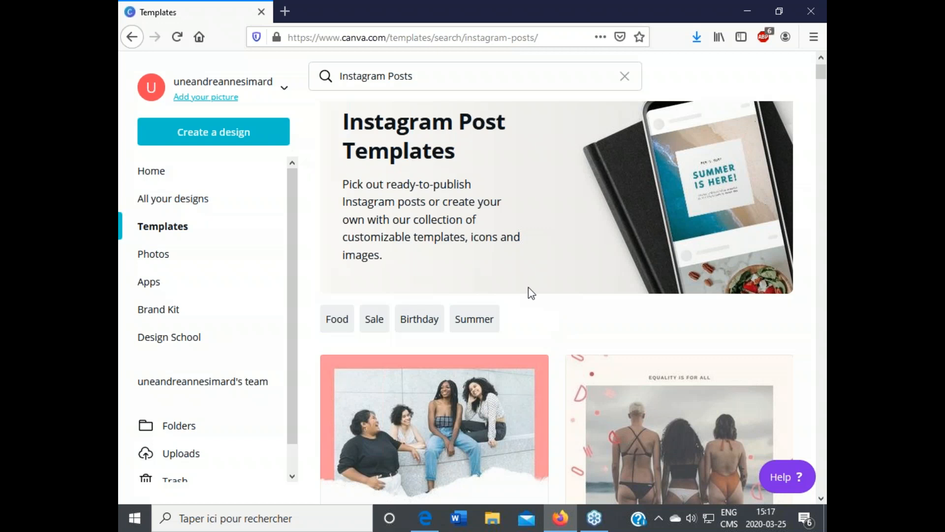
click(419, 319)
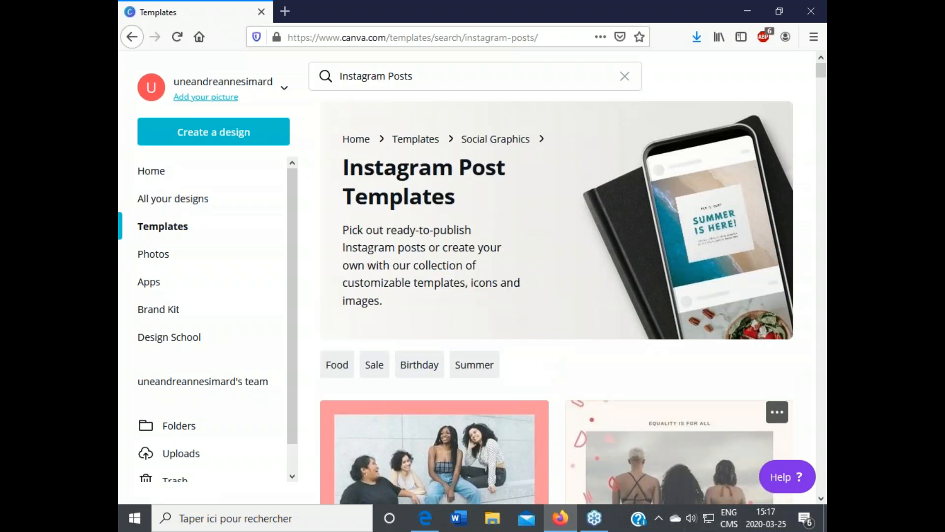
- Switch to the CPF.Canva.Webinar.pdf slides in Edge and review the "1,2,3...Go!" slide on page 6
click(597, 518)
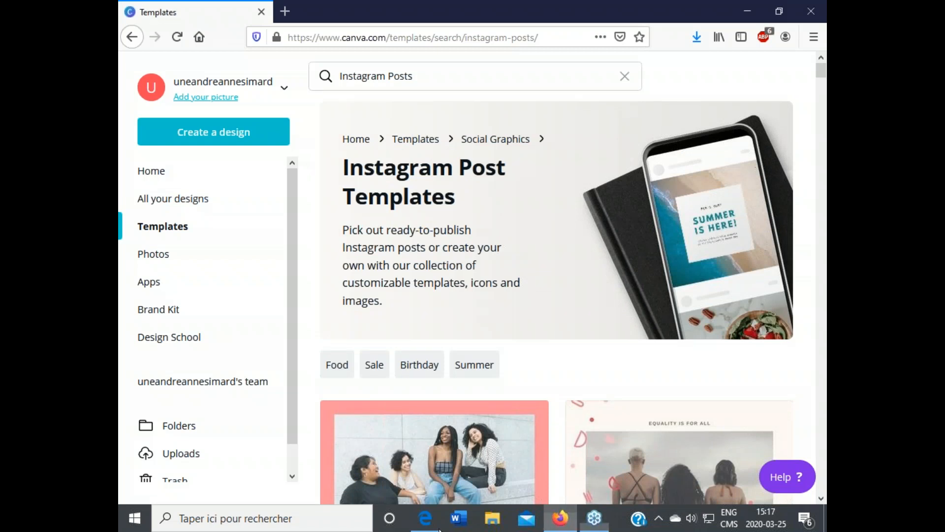
click(420, 526)
scroll(397, 268, up, 2)
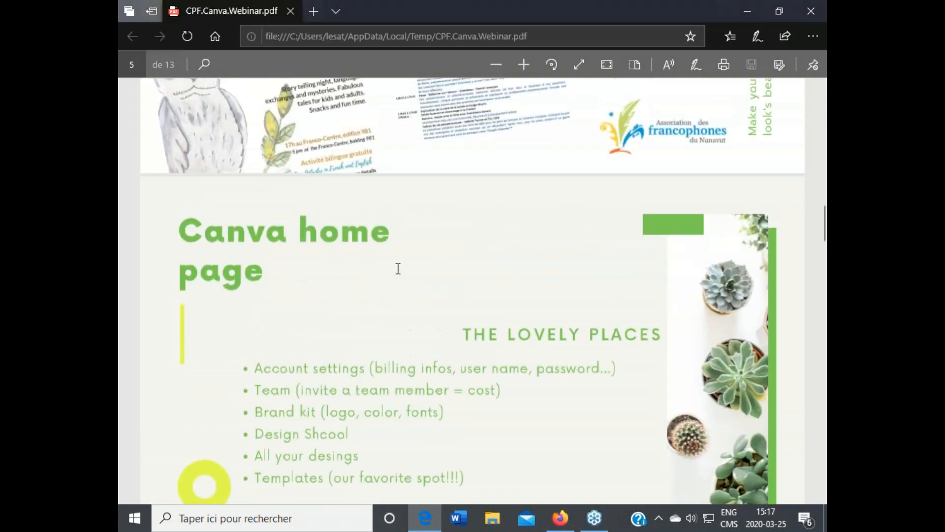
scroll(398, 268, down, 5)
scroll(397, 268, down, 4)
scroll(423, 285, up, 1)
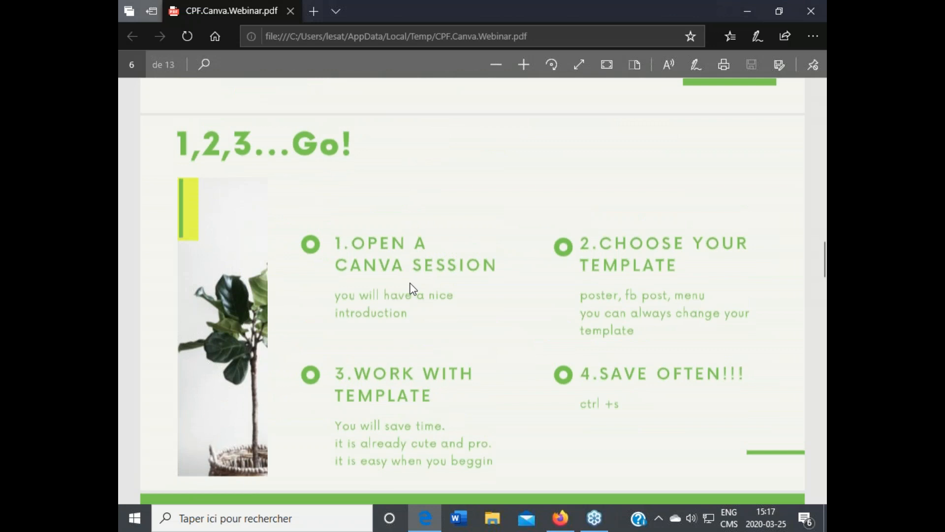
scroll(444, 298, down, 1)
scroll(467, 311, up, 1)
- Switch back to Canva in Firefox and replace the template search with Facebook Posts
click(558, 526)
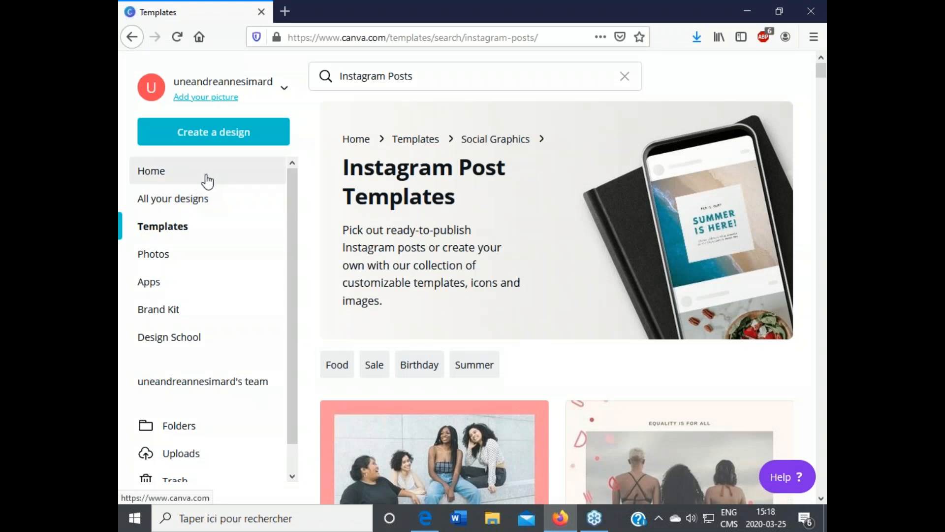
drag(450, 77, 316, 75)
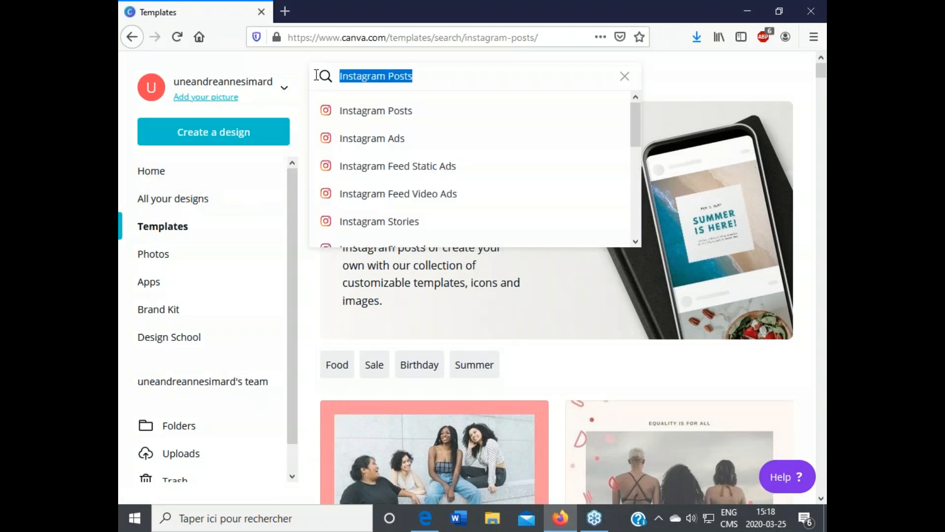
text(facebo)
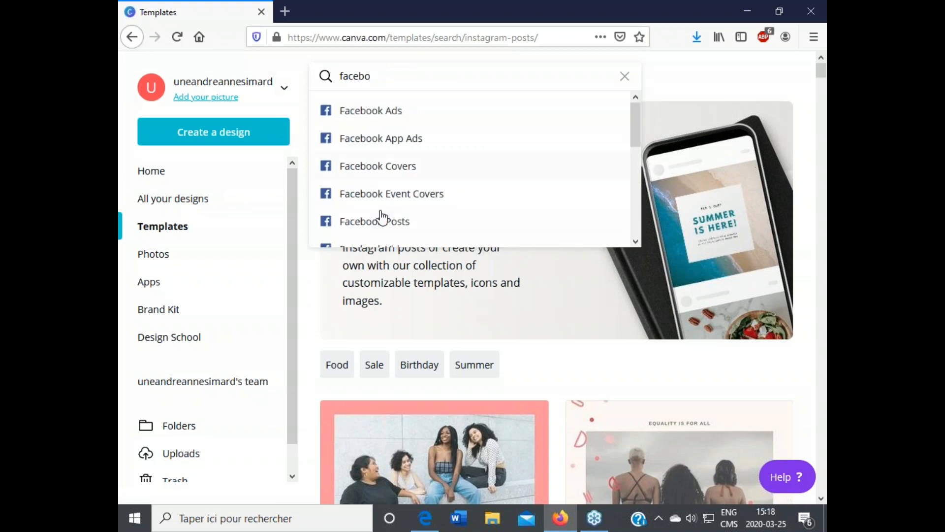
click(382, 219)
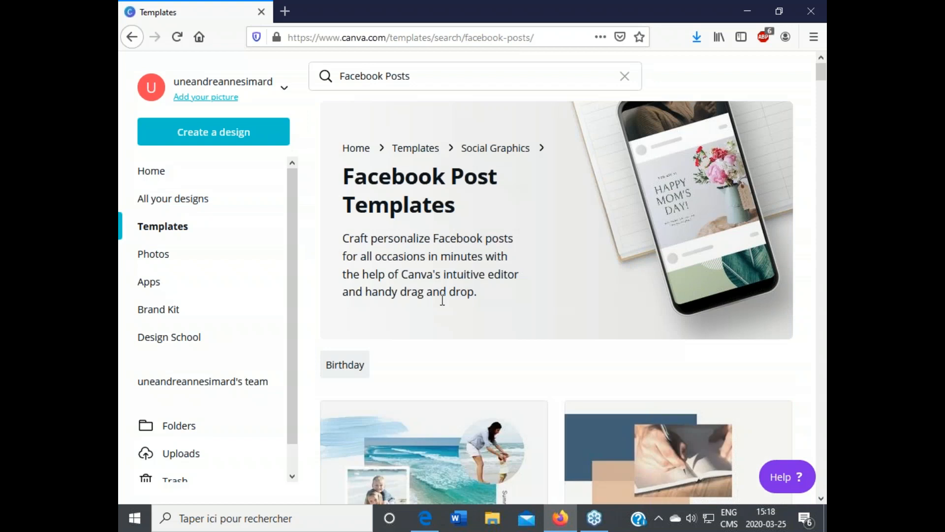
- Open the preview of the pink and blue "This Month's Freehand Sketches" Facebook post template
scroll(442, 301, down, 5)
scroll(447, 402, down, 2)
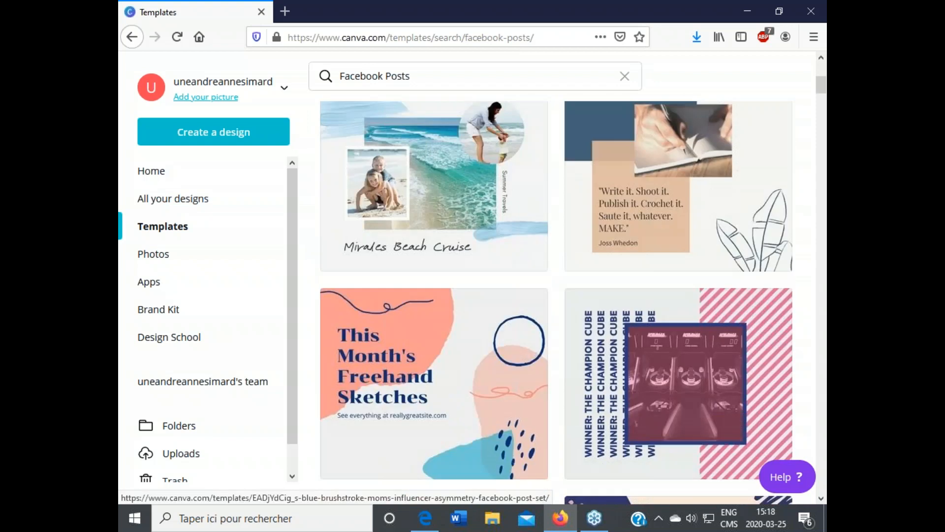
click(446, 400)
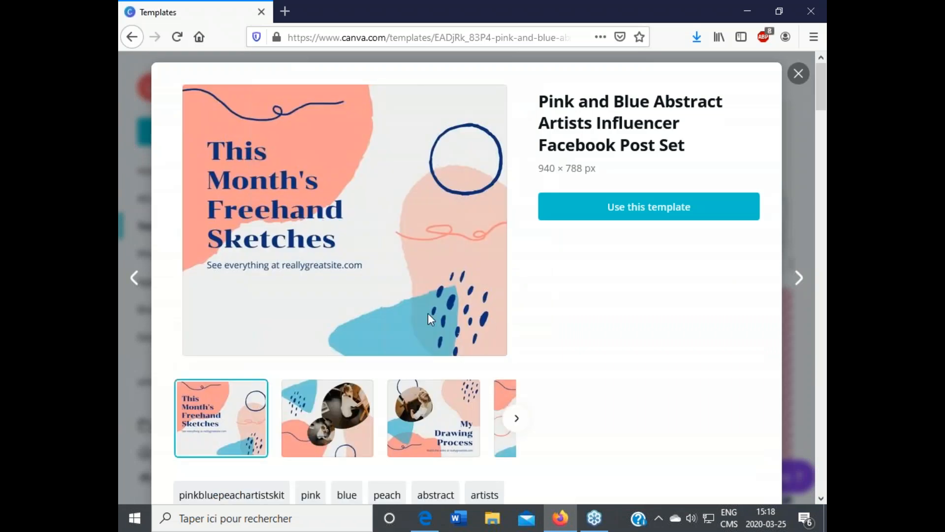
- Look over the preview and tags of the Pink and Blue Abstract Artists Influencer Facebook Post Set and start a design from it
scroll(335, 321, down, 4)
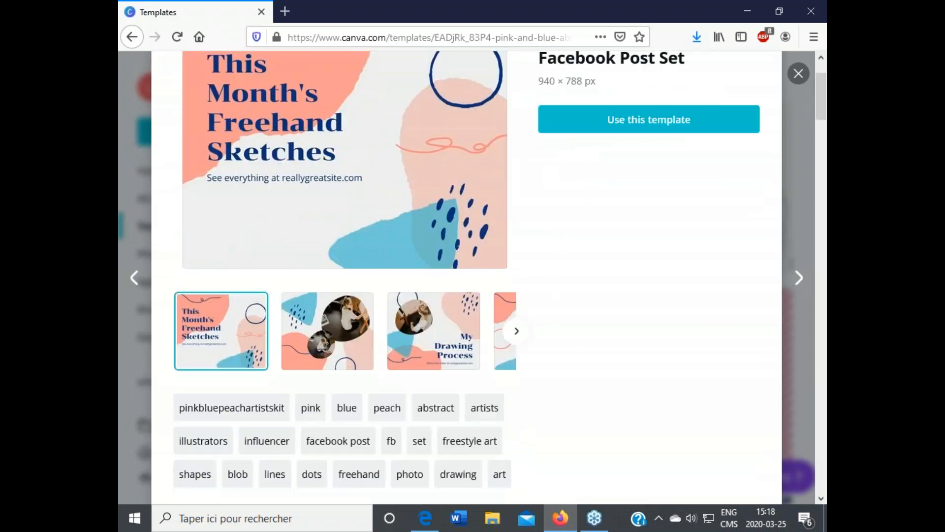
scroll(359, 347, up, 5)
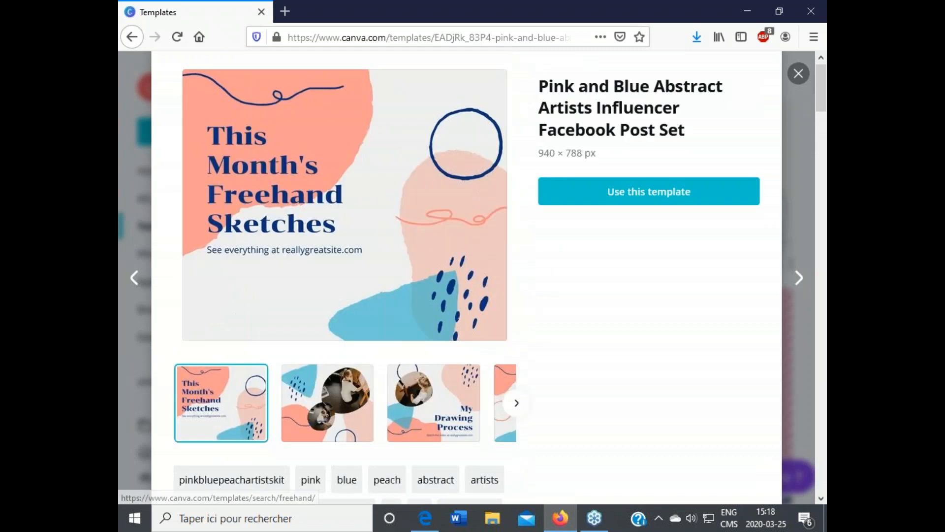
click(648, 206)
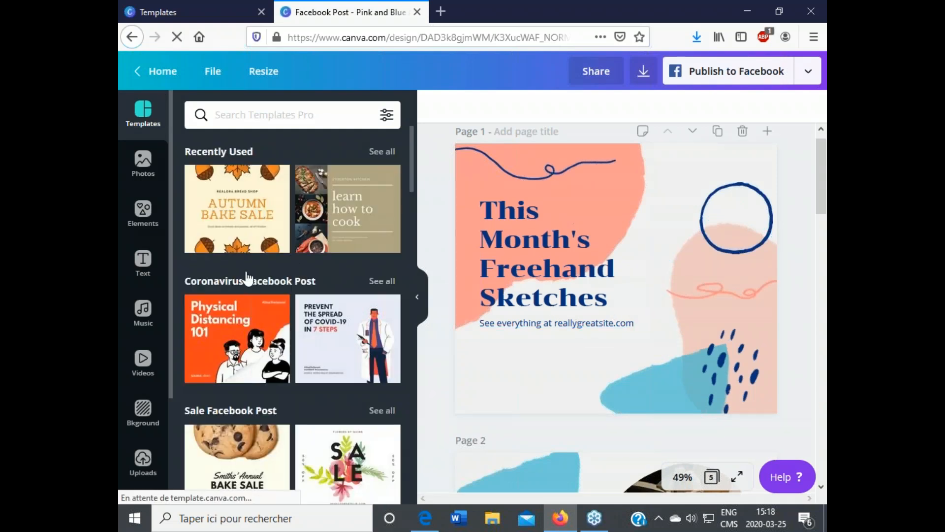
- Apply the cookie BAKE SALE template from the Sale Facebook Post category to page 1
mouse_move(261, 346)
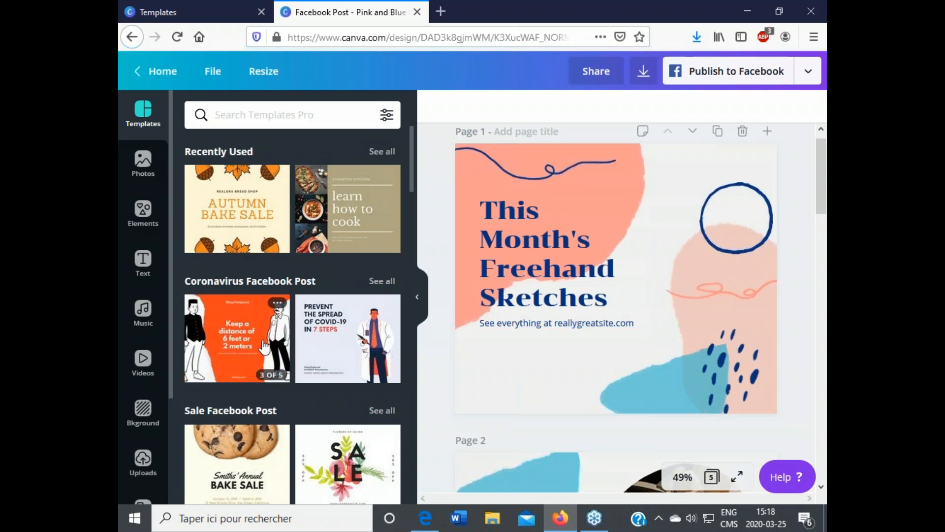
scroll(263, 348, down, 1)
scroll(264, 348, down, 3)
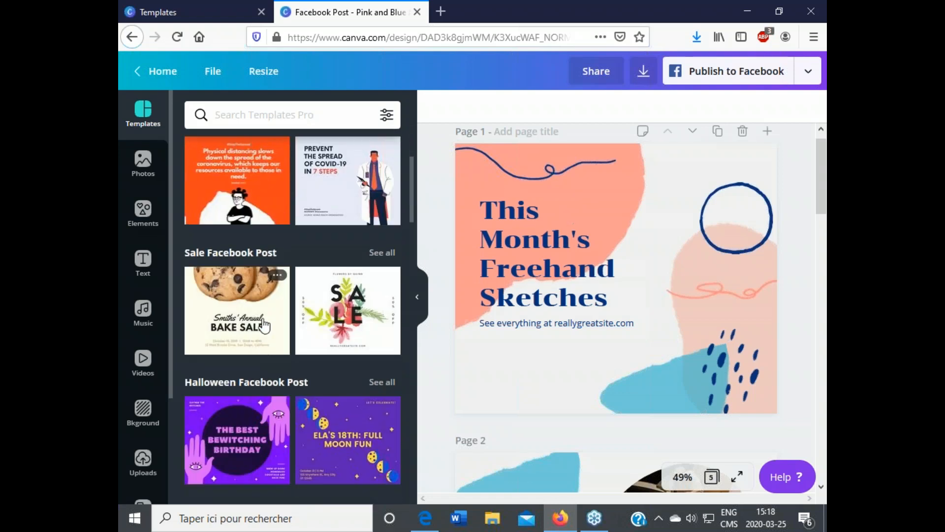
click(264, 326)
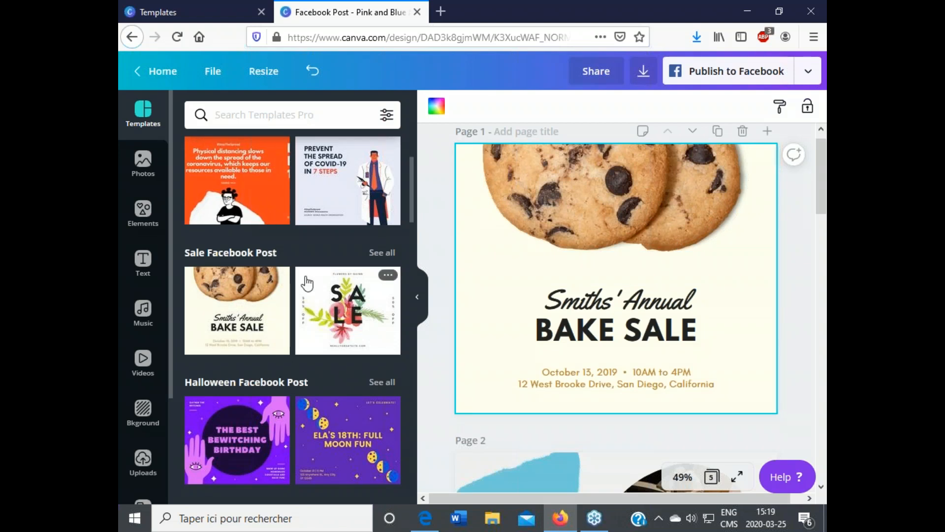
scroll(306, 284, up, 3)
scroll(598, 281, down, 1)
scroll(597, 280, up, 1)
scroll(642, 249, up, 1)
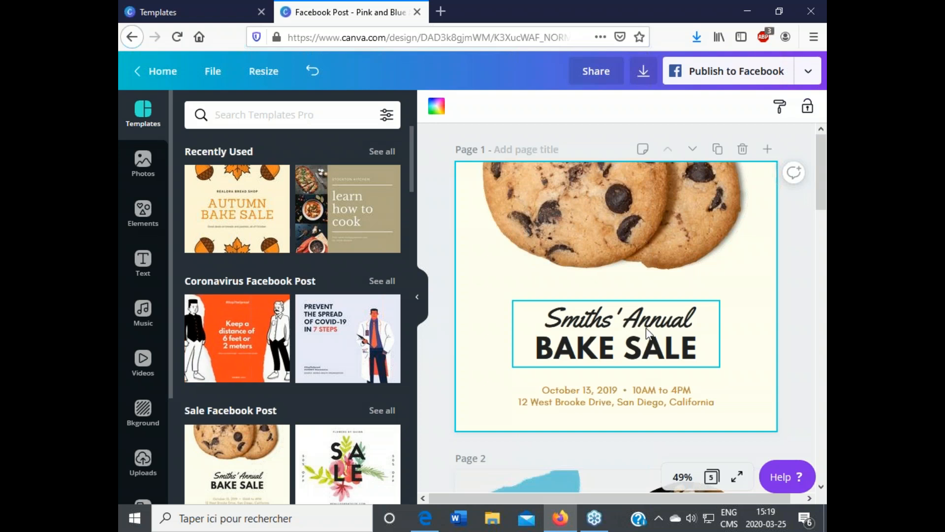
- Try out selecting the BAKE SALE heading lines and move the cookie photo slightly down on page 1
click(657, 358)
click(674, 359)
drag(699, 357, 537, 341)
click(608, 326)
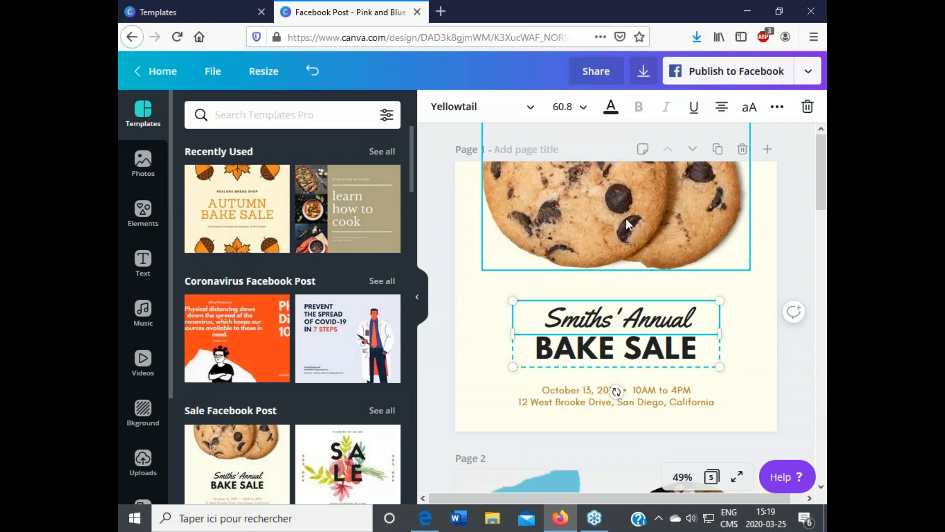
drag(621, 217, 621, 229)
- Replace the script line above BAKE SALE with AGM and place the text cursor in the BAKE SALE line
click(638, 327)
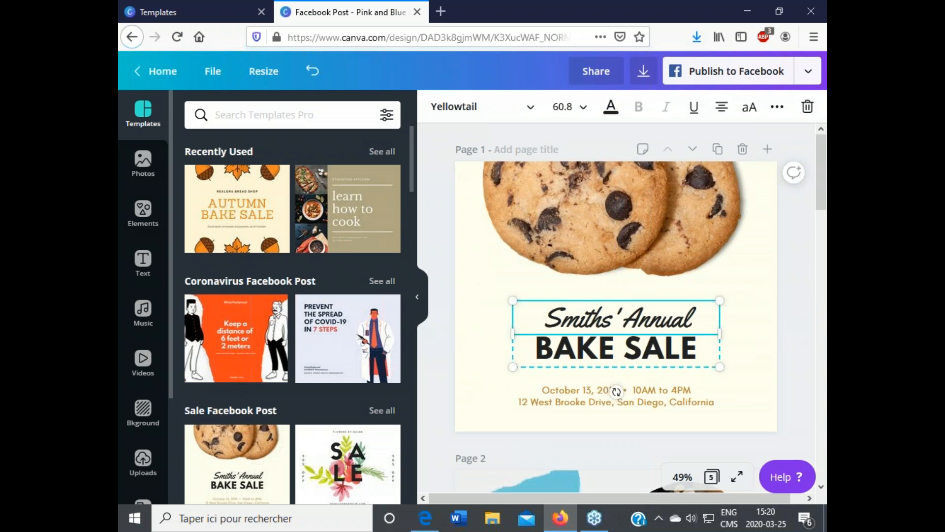
click(703, 316)
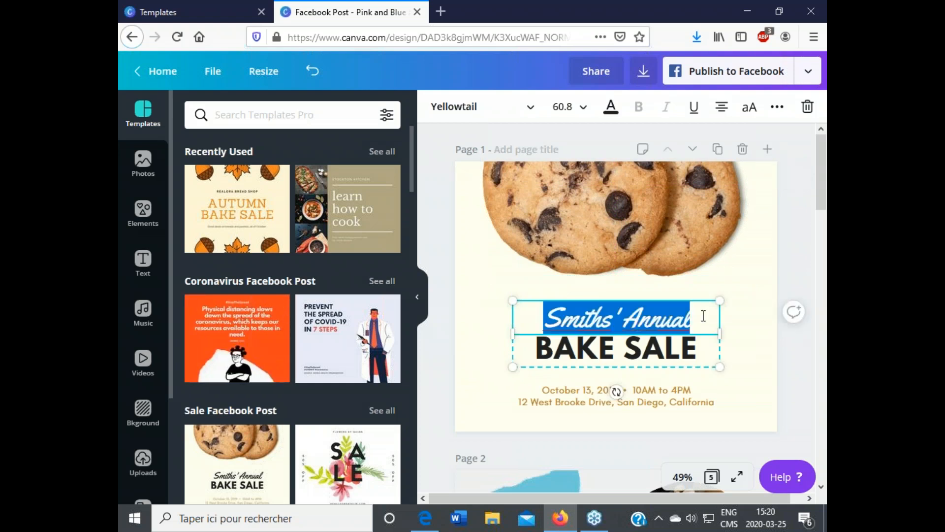
text(AGM)
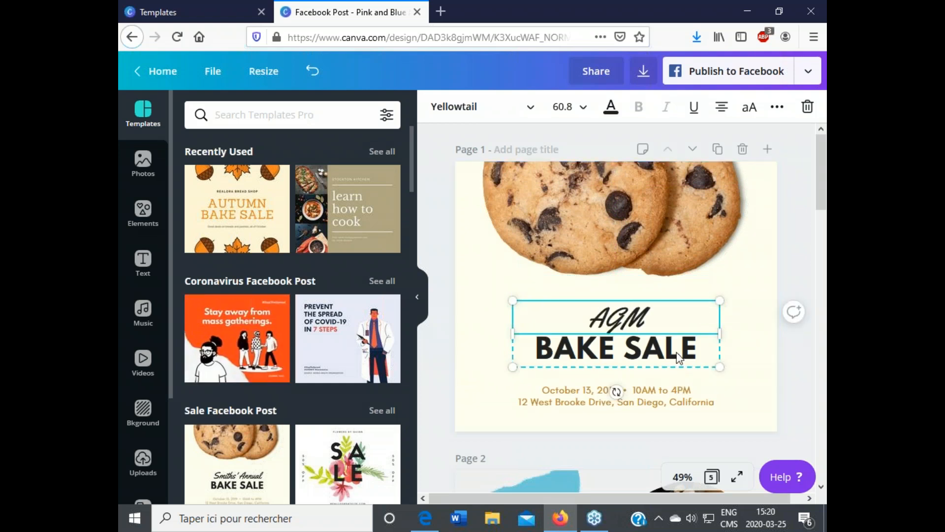
click(680, 358)
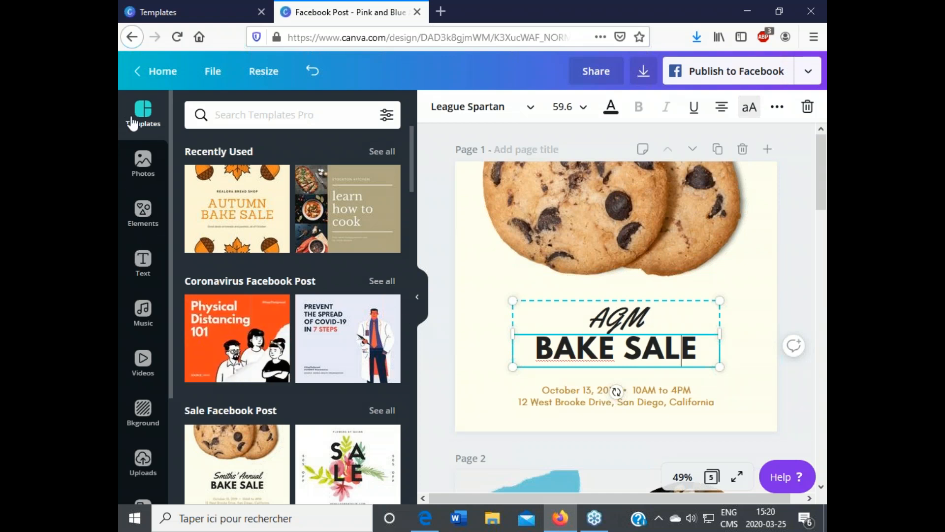
- Search the templates for BIRTHDAY and apply the blue "happy birthday!" template to page 1
scroll(305, 314, down, 12)
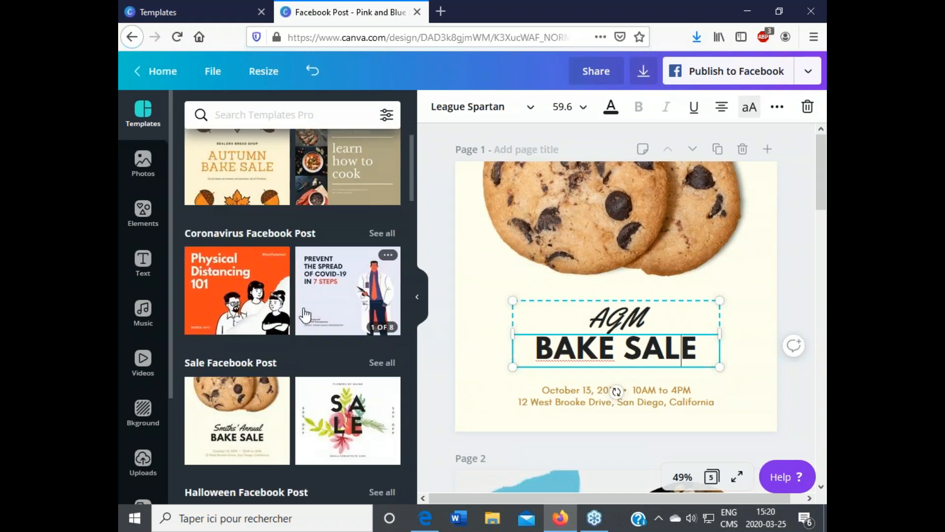
scroll(308, 309, down, 10)
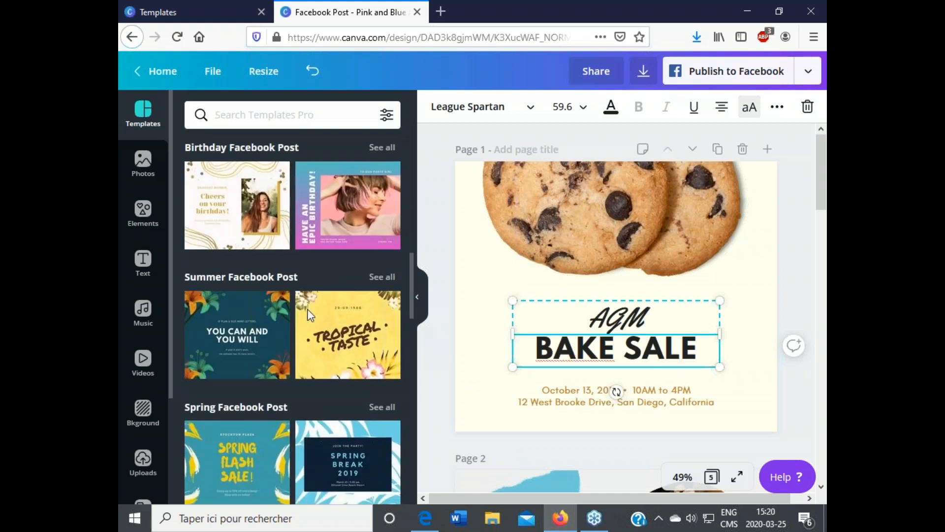
scroll(309, 309, up, 2)
scroll(310, 309, up, 15)
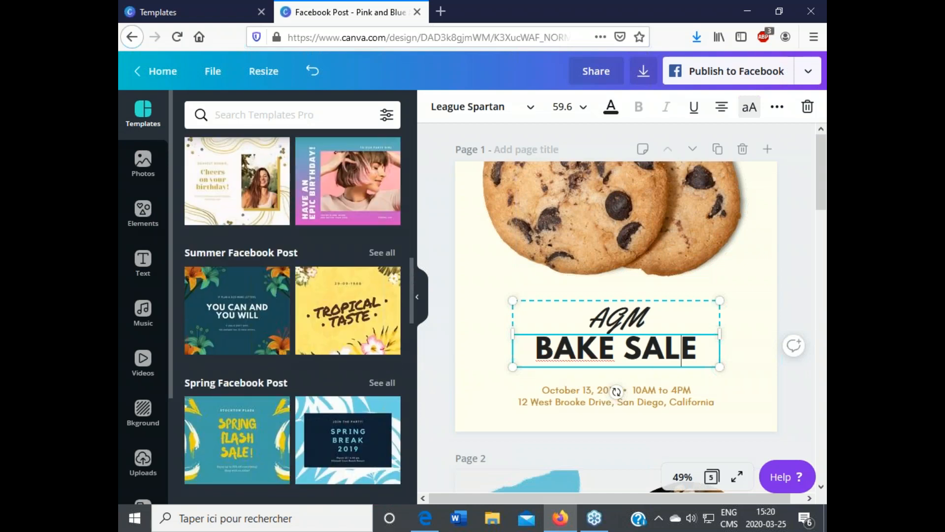
click(321, 117)
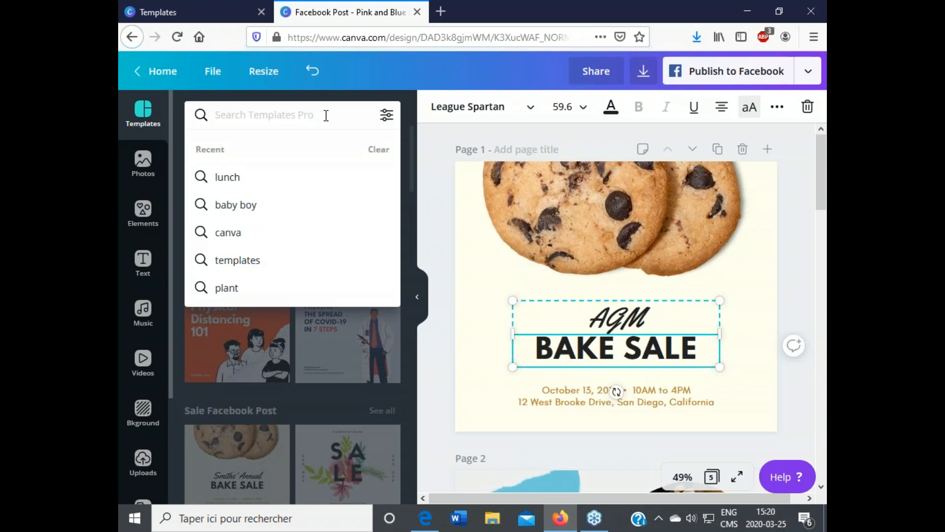
text(BIRTH)
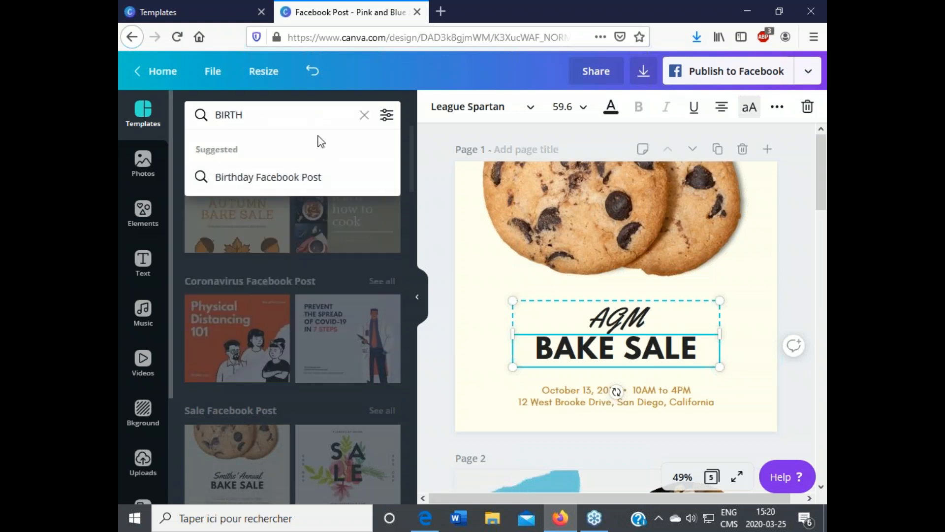
text(DAY)
key(Return)
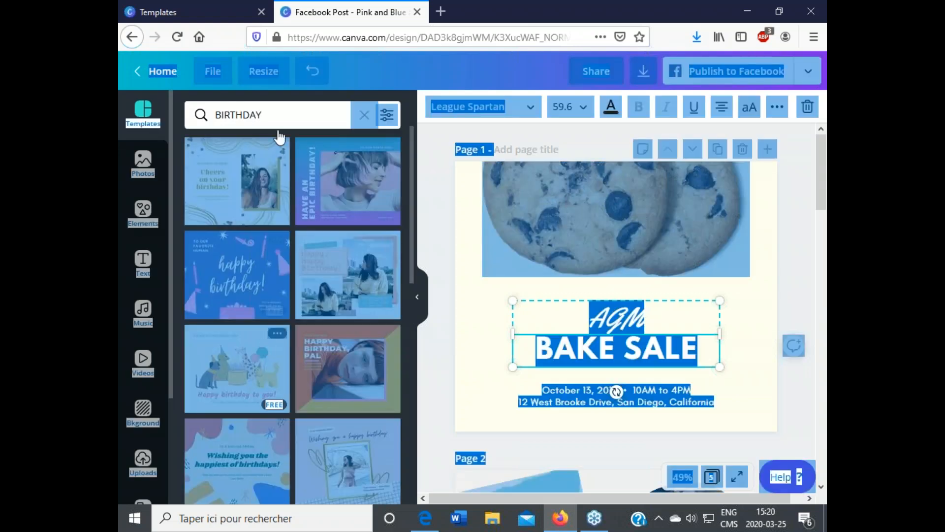
click(299, 109)
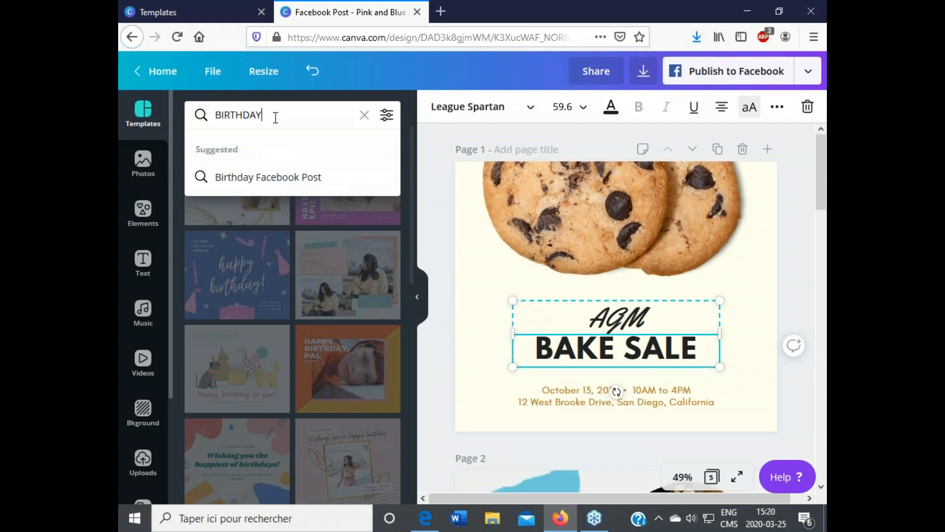
click(250, 272)
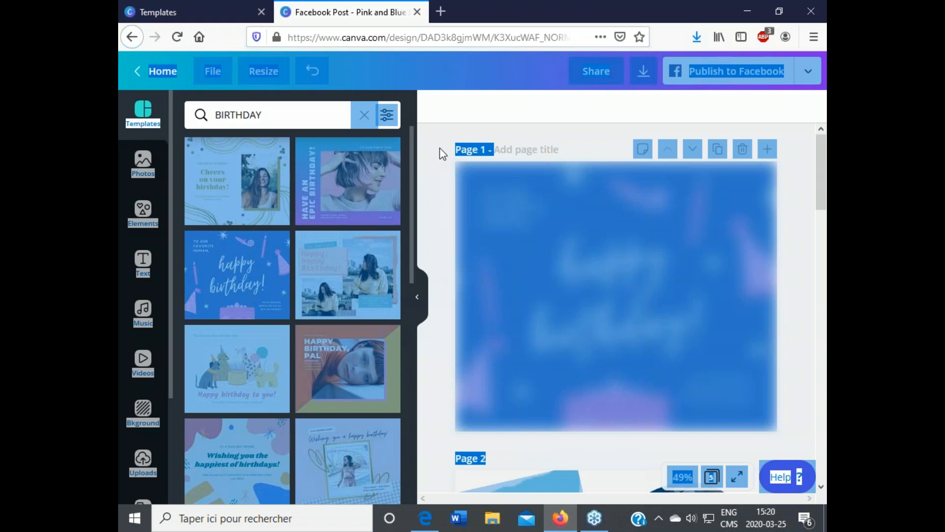
- Change the template search to HALLOWEEN and apply the "12 Halloween Party Ideas" template to page 1
click(272, 113)
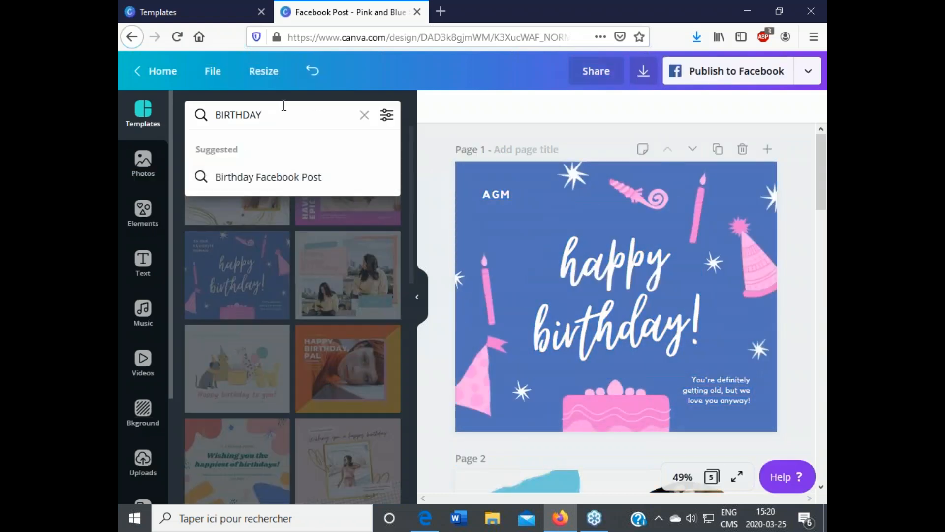
drag(285, 114, 219, 104)
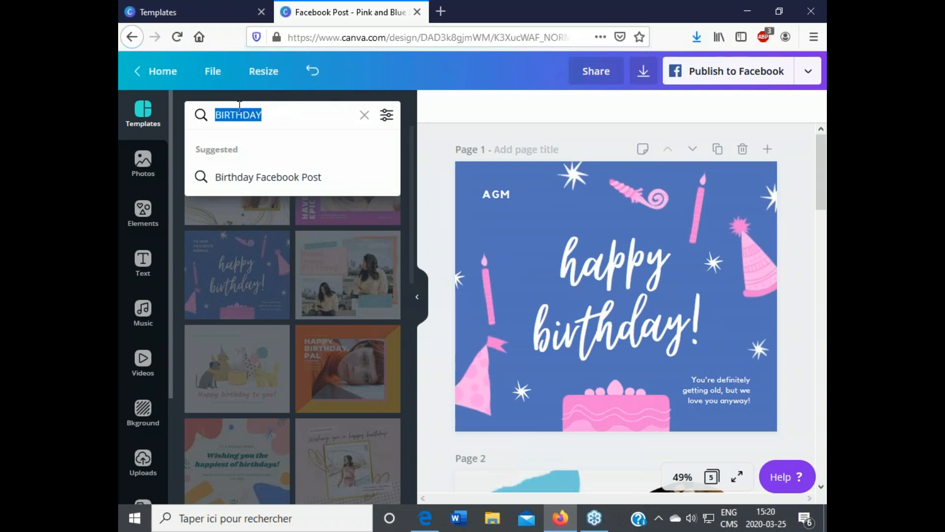
text(HALLOW)
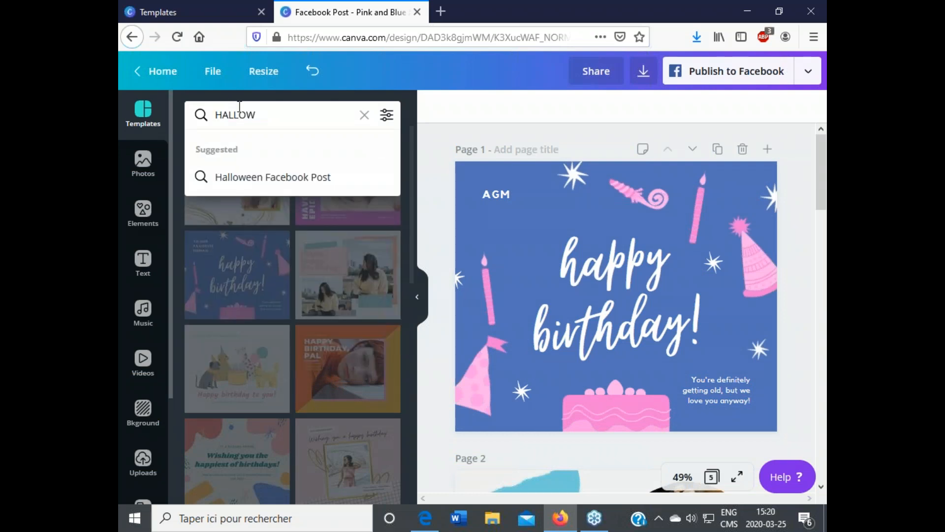
text(EEN)
key(Return)
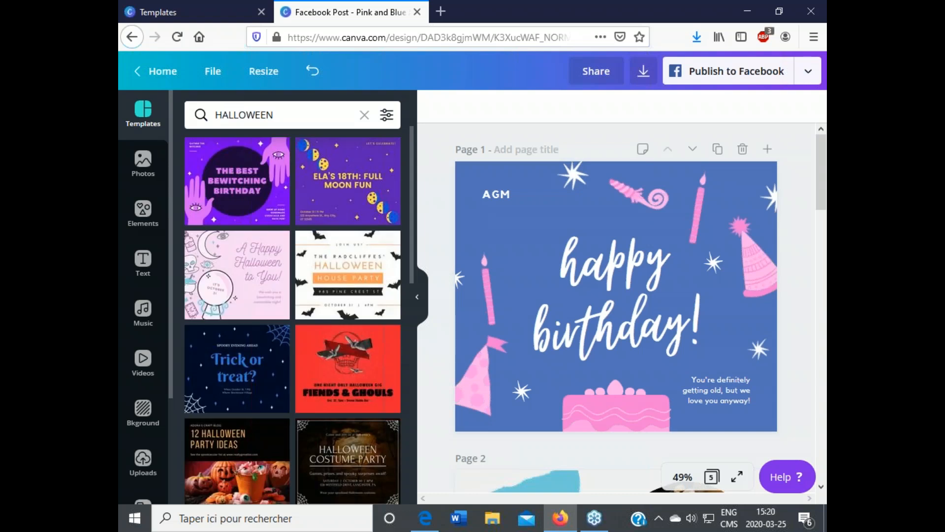
mouse_move(380, 312)
click(218, 461)
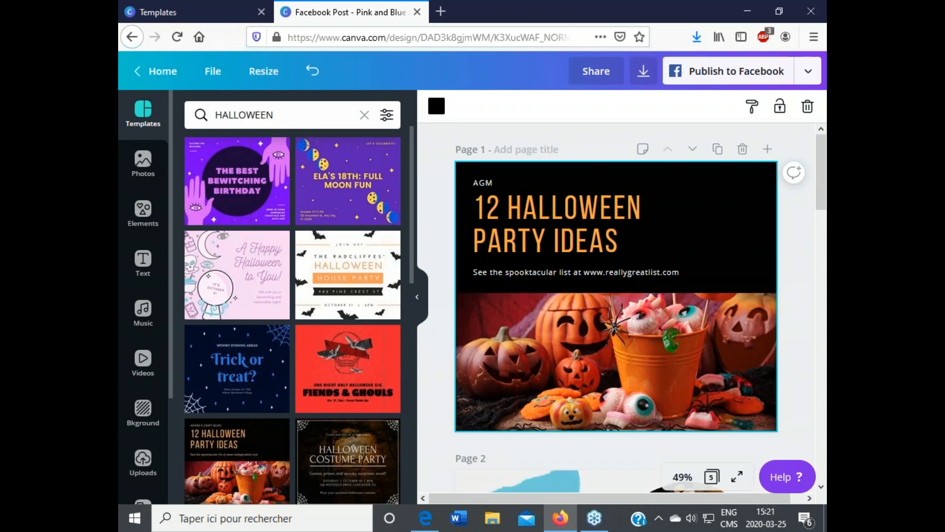
- Open the photo library and search it for SUMMER, correcting the misspelled search term
click(143, 162)
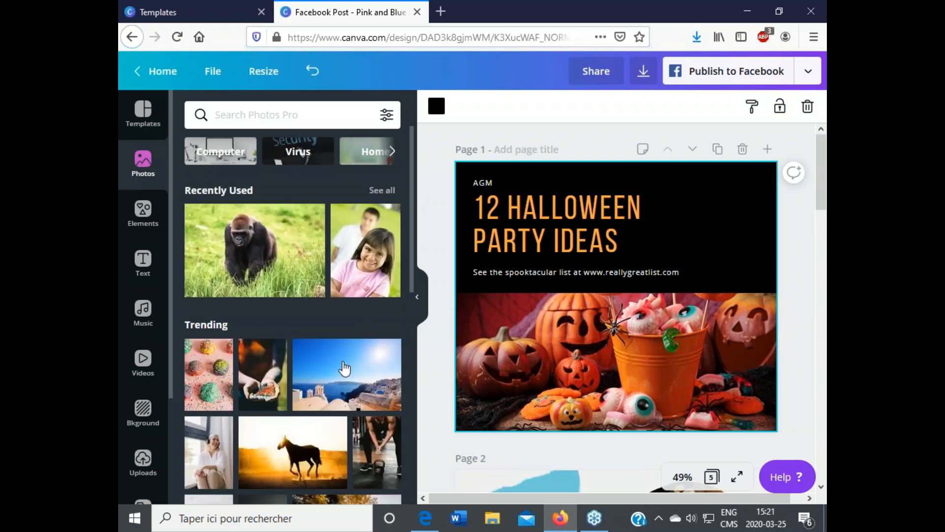
click(300, 117)
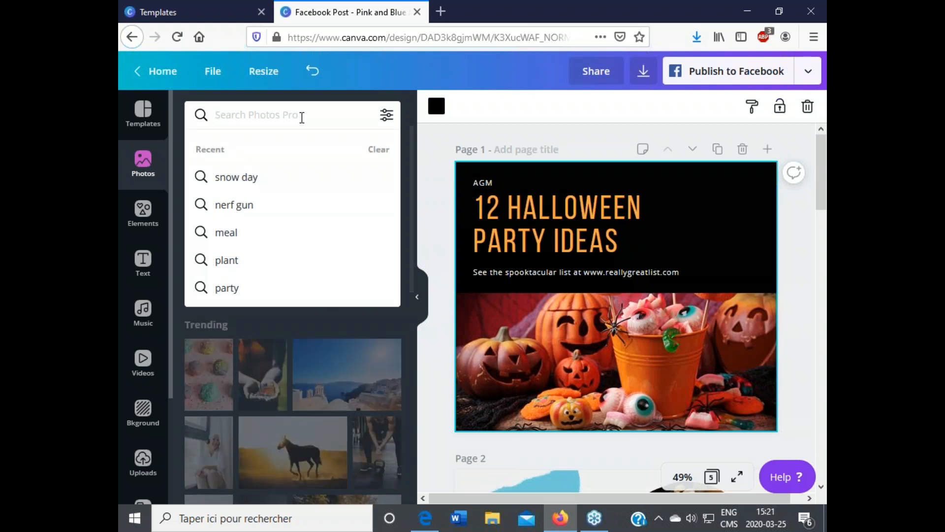
text(SUMER)
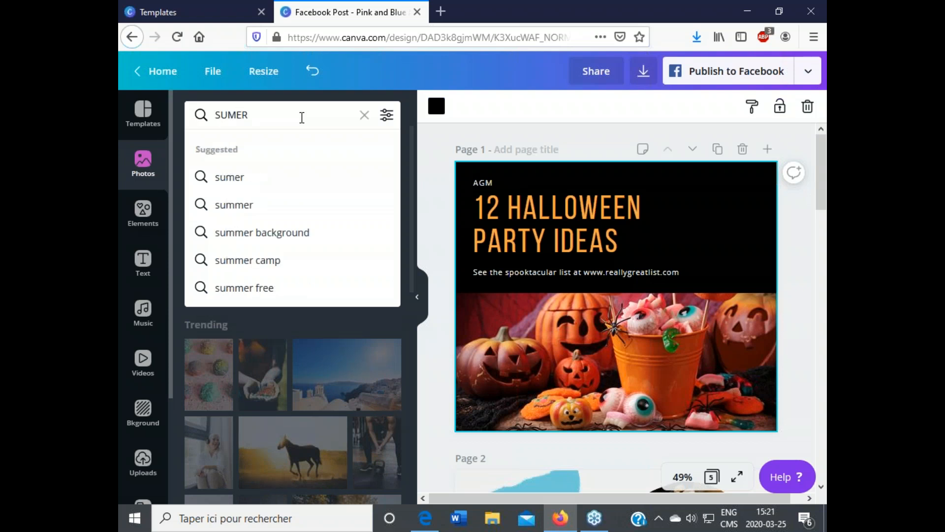
key(Return)
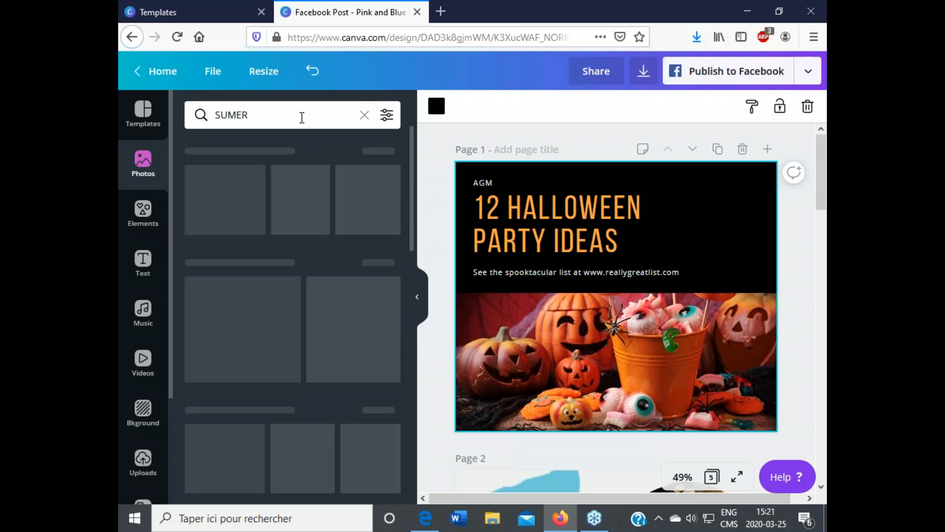
click(235, 119)
text(M)
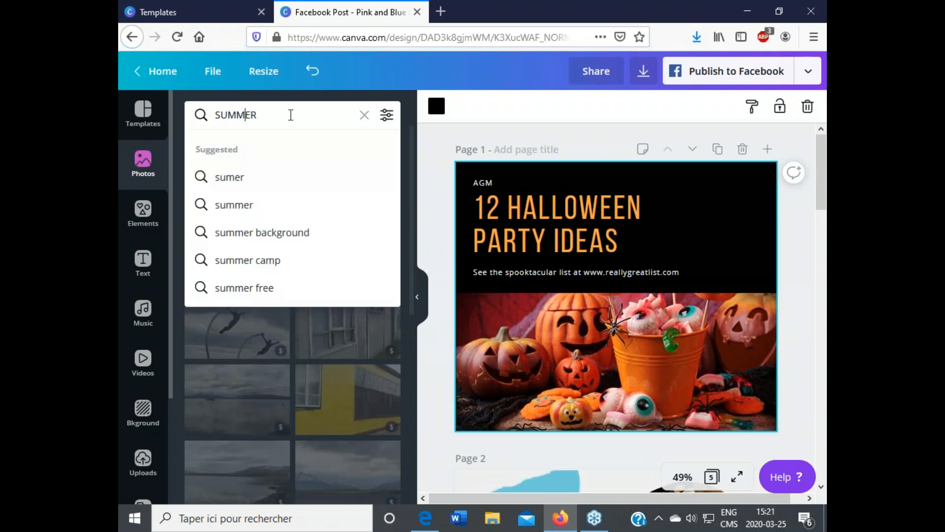
key(Return)
- Filter the photos by the Free price option, repeat the SUMMER search and look through the summer photos
click(310, 113)
click(387, 115)
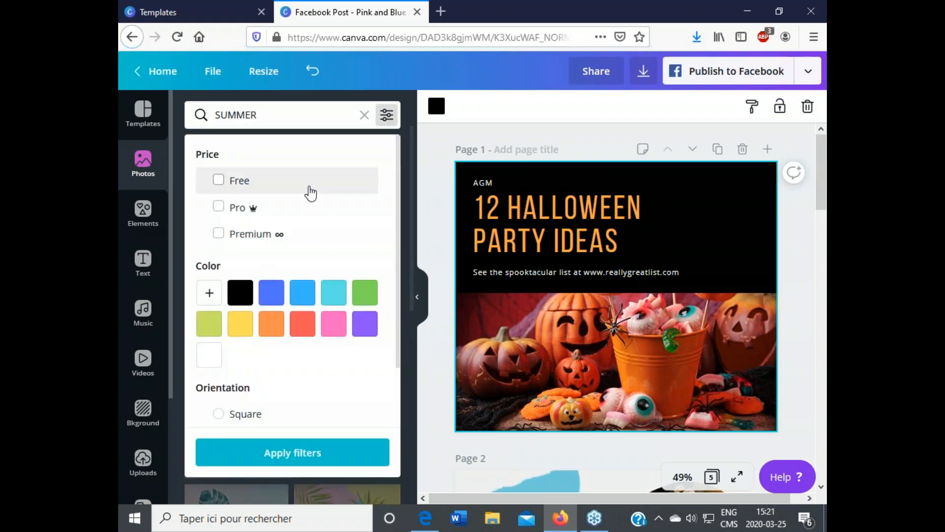
click(387, 116)
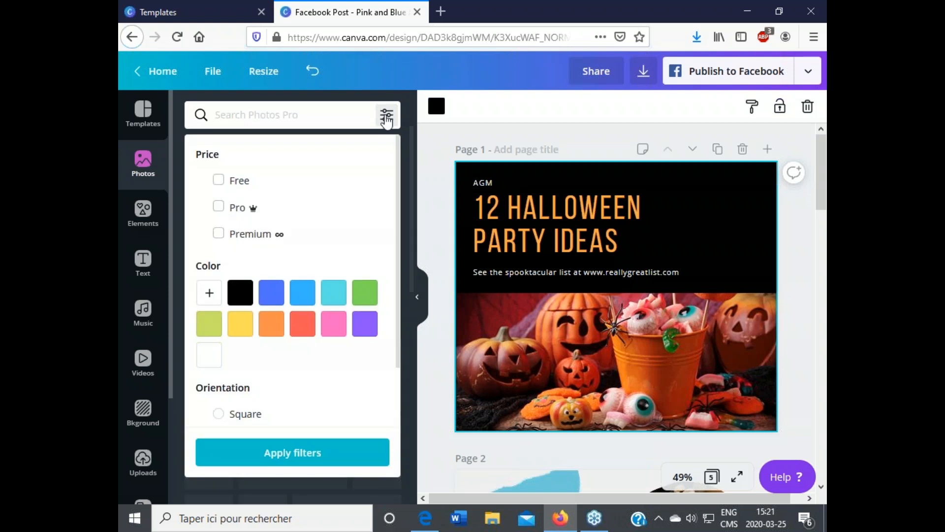
click(261, 182)
click(286, 116)
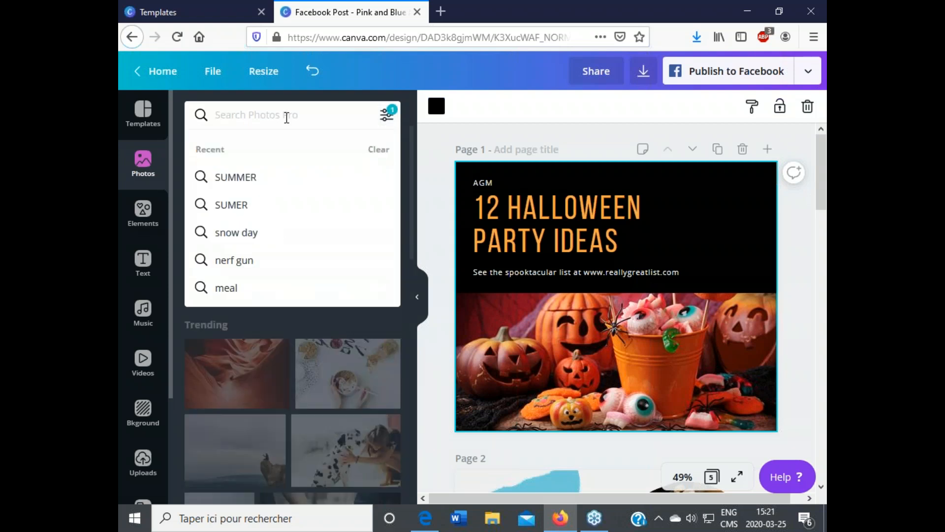
click(270, 178)
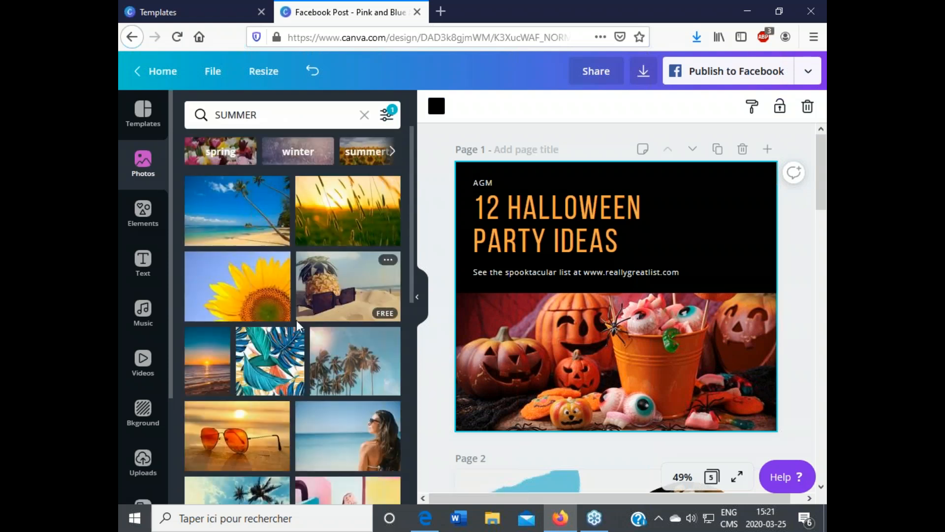
scroll(309, 337, down, 2)
scroll(309, 337, down, 2)
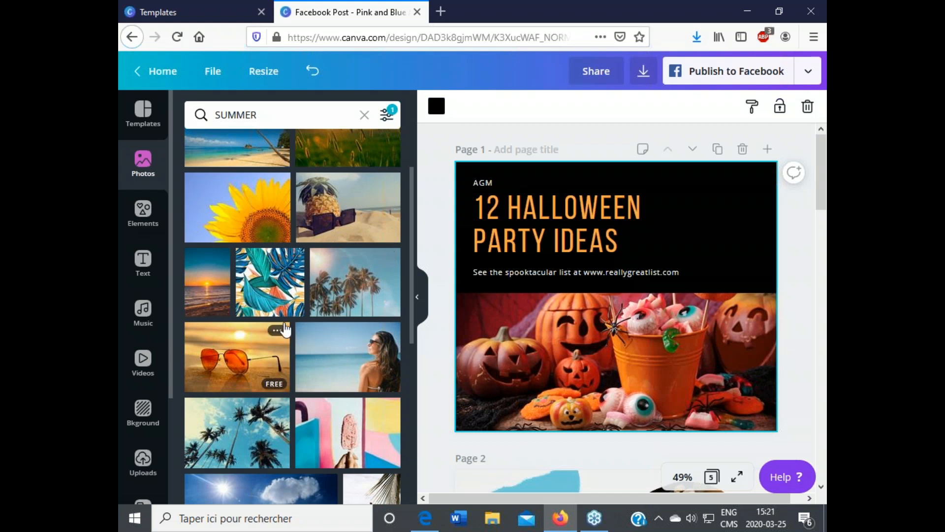
- Add the sunflower photo to page 1 as a loose image, move it around the post and delete it
scroll(291, 316, up, 3)
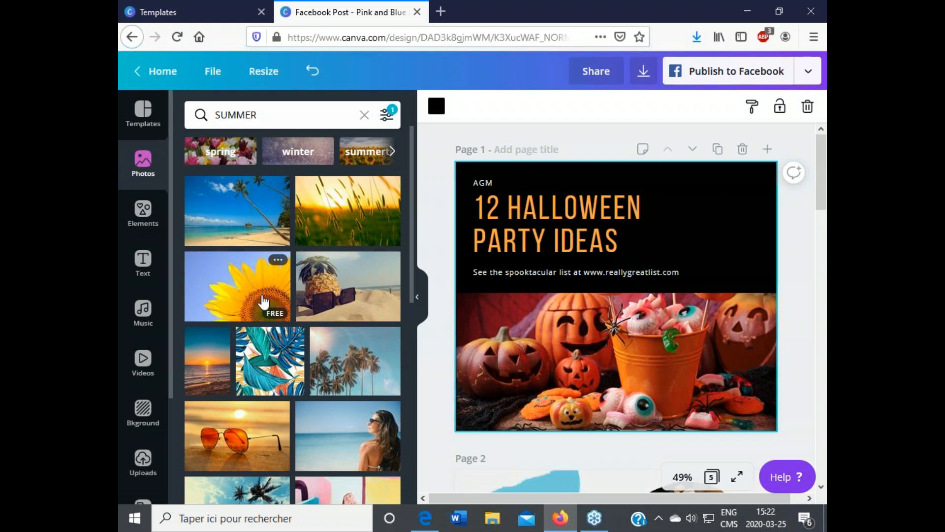
click(207, 295)
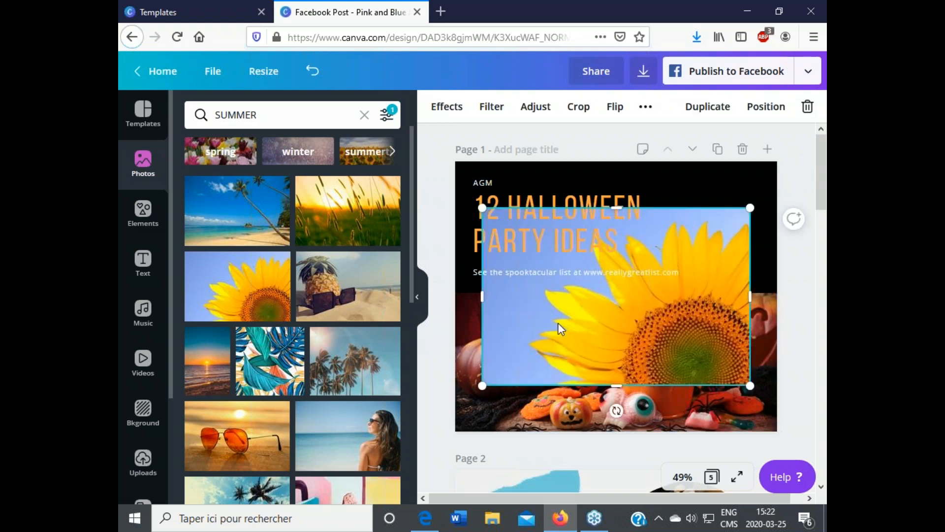
drag(557, 323, 576, 272)
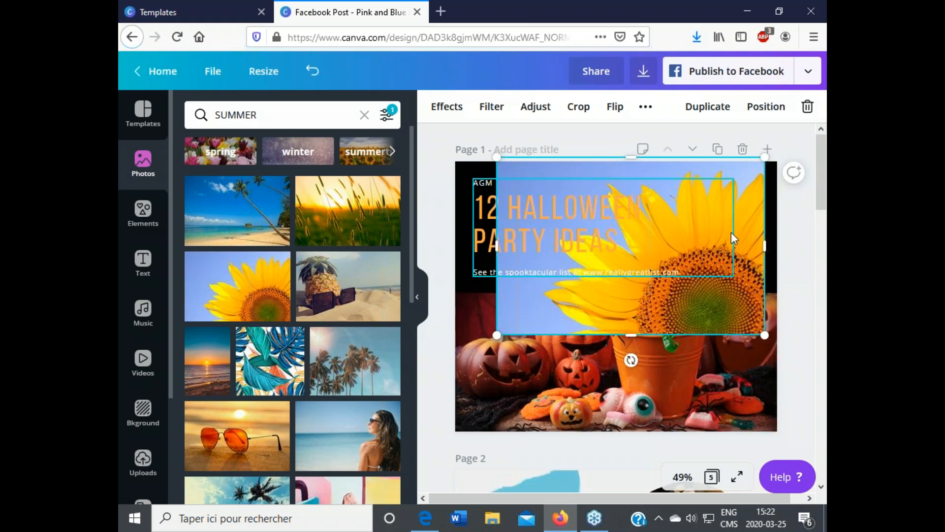
drag(748, 228, 681, 363)
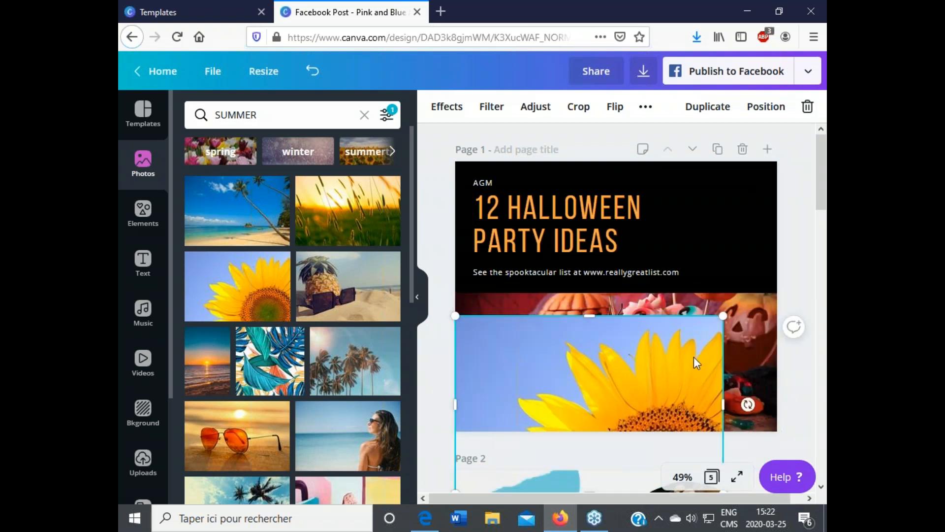
key(Delete)
- Replace the pumpkin picture on page 1 with the sunflower photo and shift its crop to show more of the flower head
click(693, 357)
drag(286, 308, 503, 355)
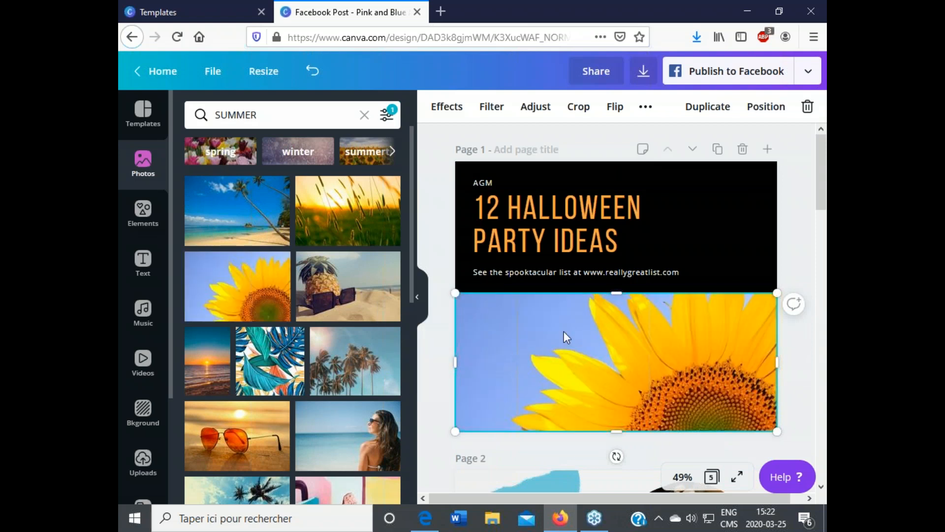
double_click(642, 408)
drag(642, 408, 621, 369)
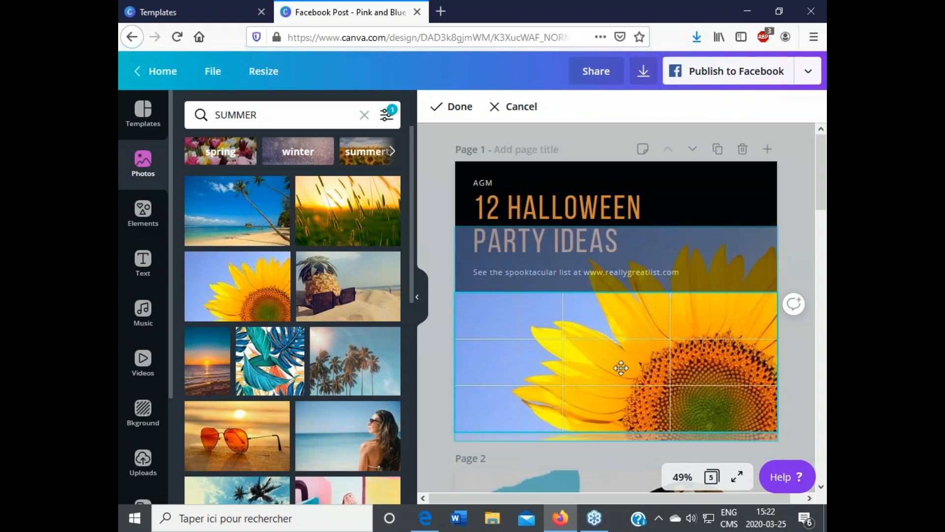
click(440, 375)
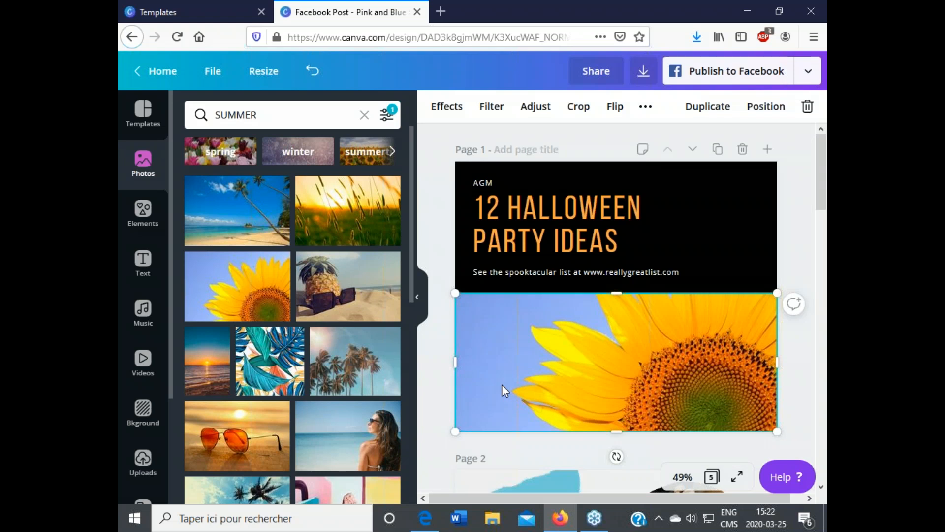
- Replace the picture below the heading on page 1 with the orange sunglasses beach photo and look through more summer photos
drag(206, 444, 514, 357)
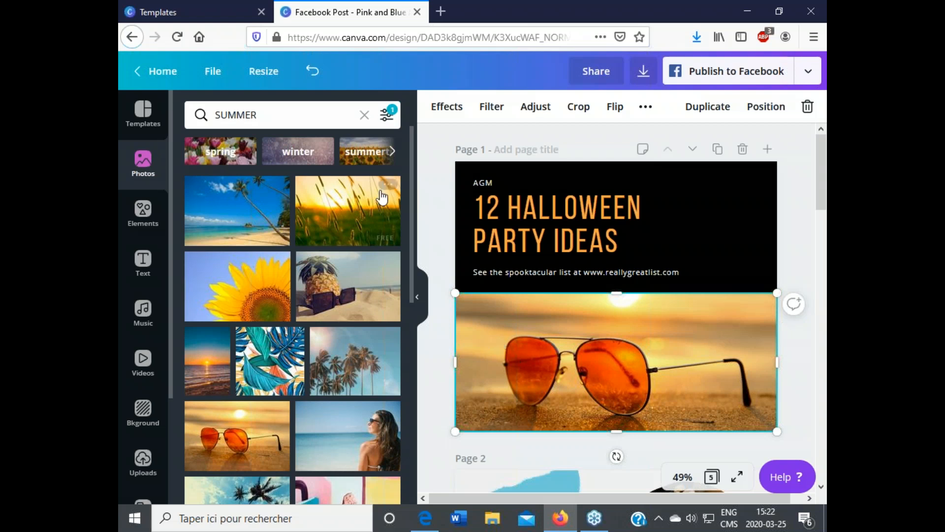
click(348, 116)
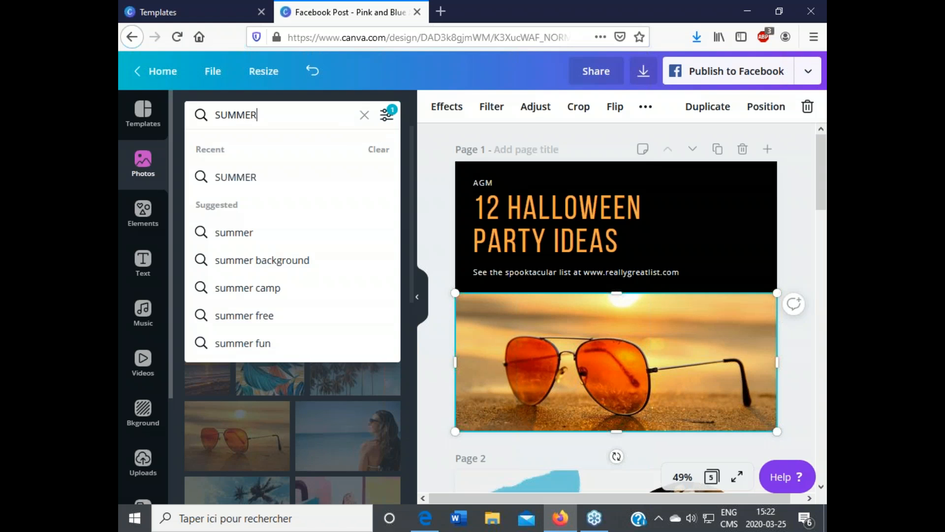
click(437, 173)
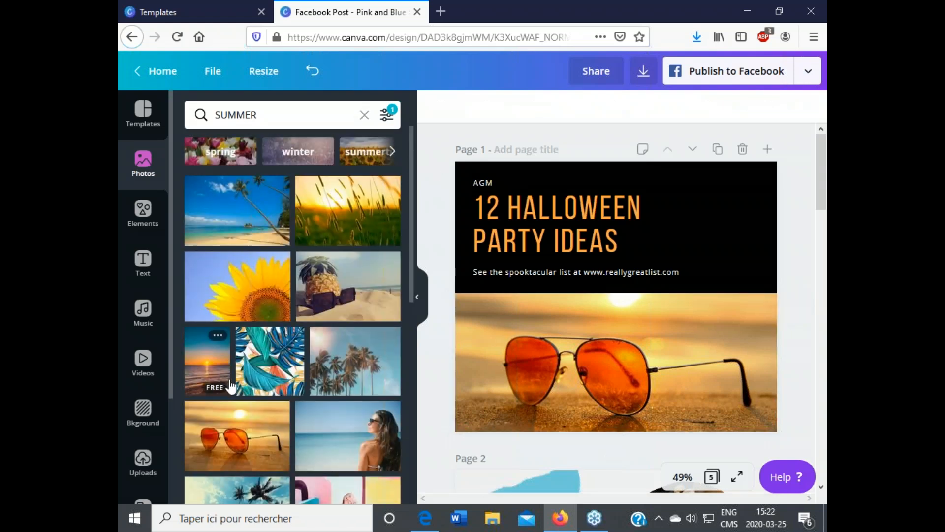
scroll(283, 438, down, 4)
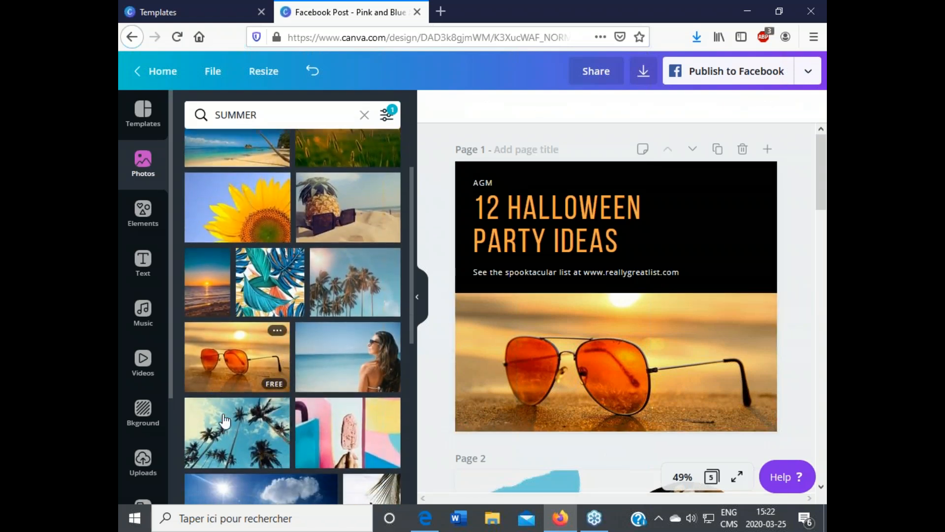
scroll(225, 421, down, 3)
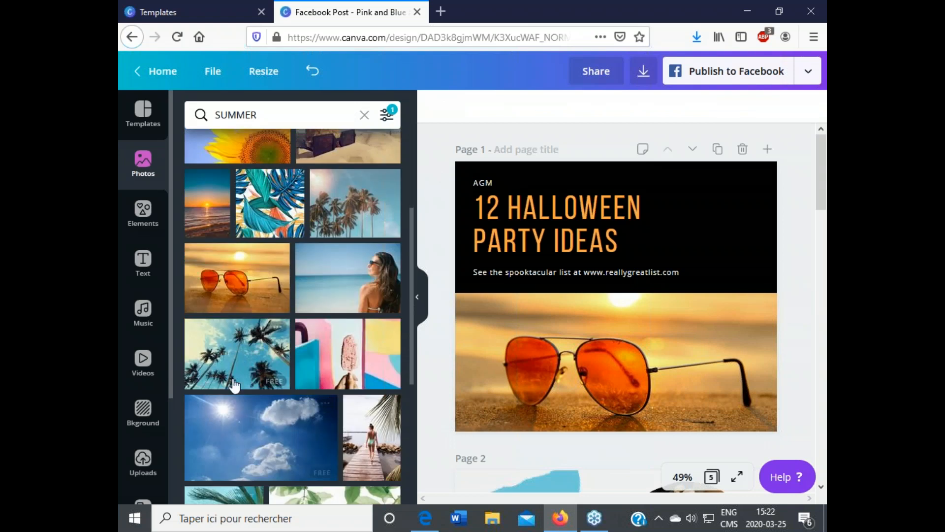
scroll(232, 384, down, 3)
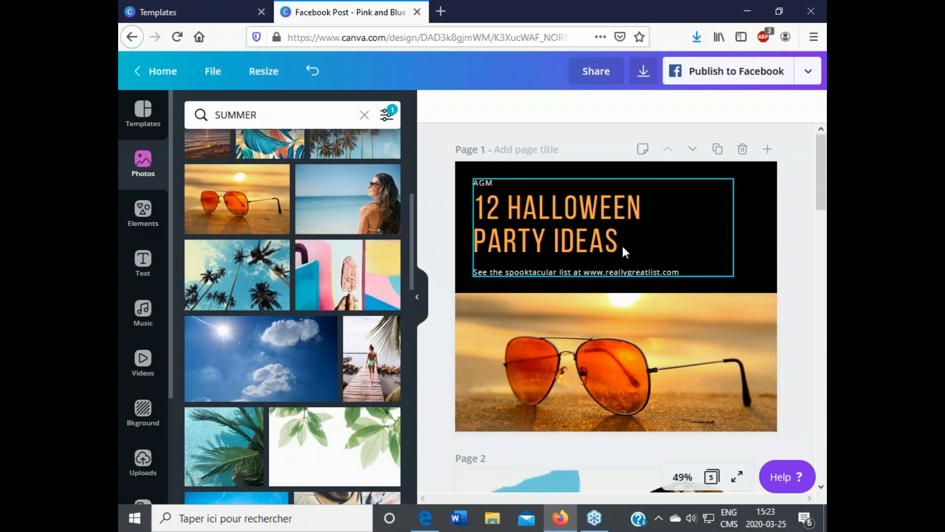
- Open the elements library and browse its full Grids collection
click(157, 223)
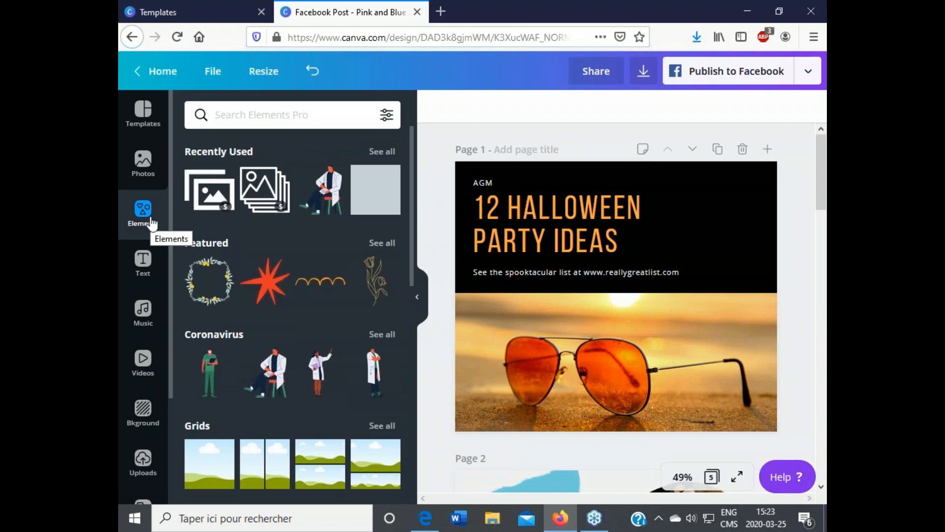
scroll(279, 466, down, 1)
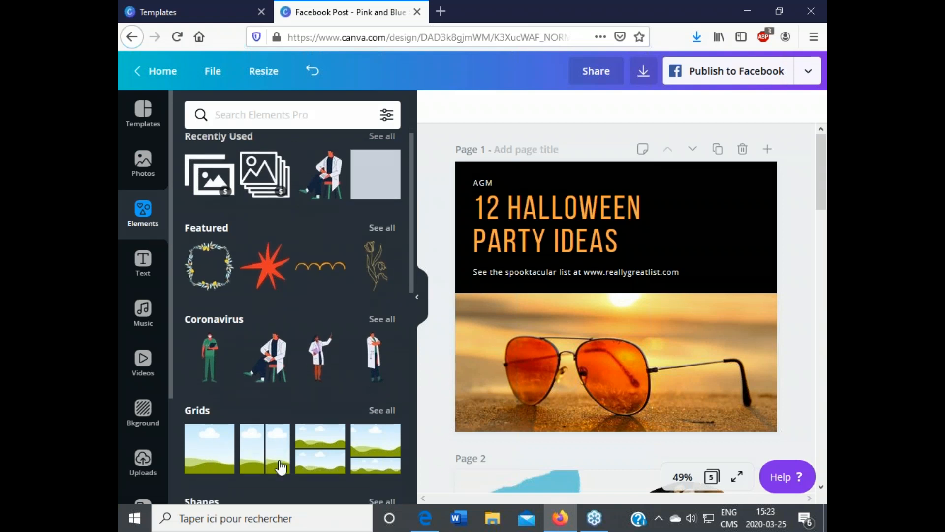
scroll(280, 467, down, 2)
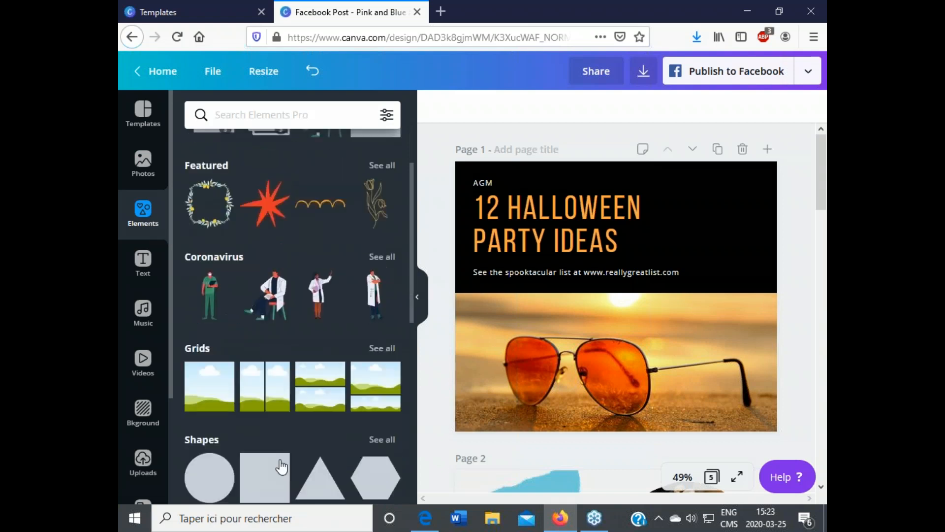
click(394, 348)
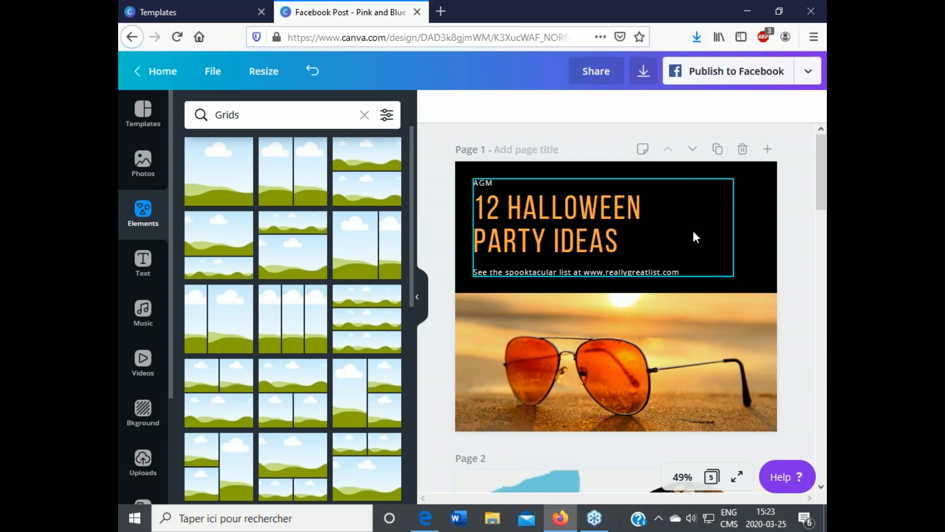
scroll(237, 374, down, 2)
scroll(224, 310, down, 4)
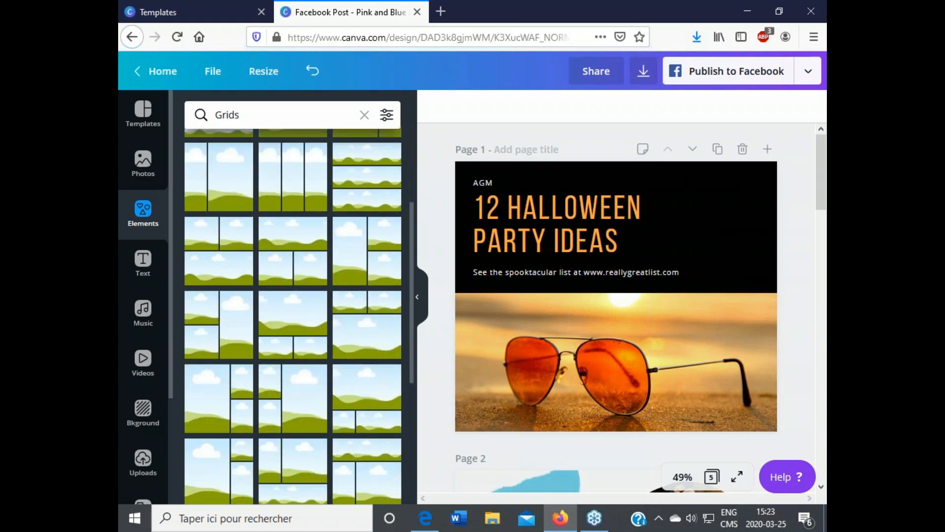
- Insert the grid with one large cell beside two stacked small cells on page 1, undo it and clear the Grids search
click(225, 310)
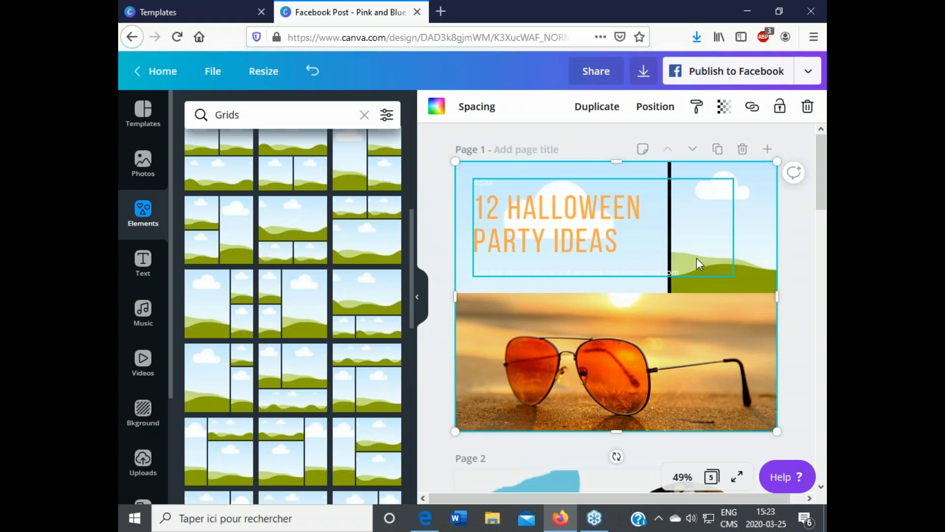
click(320, 83)
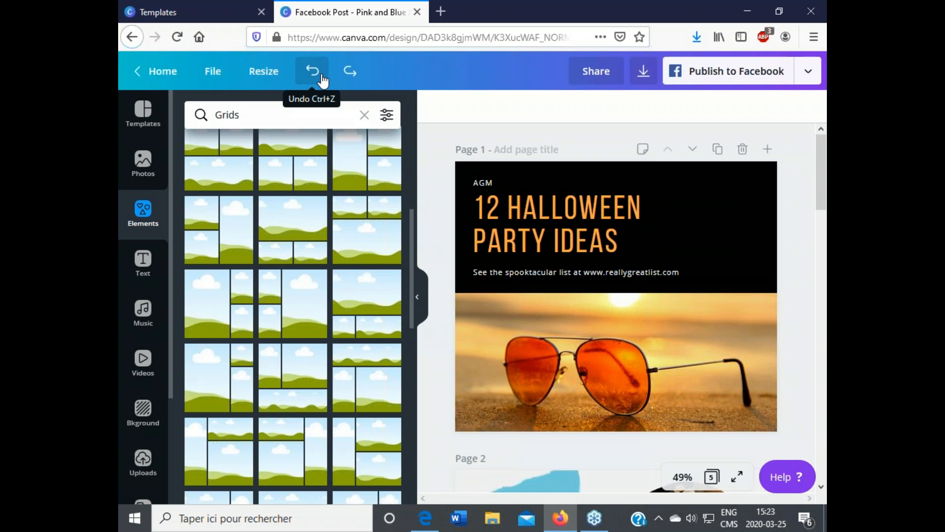
scroll(327, 338, up, 5)
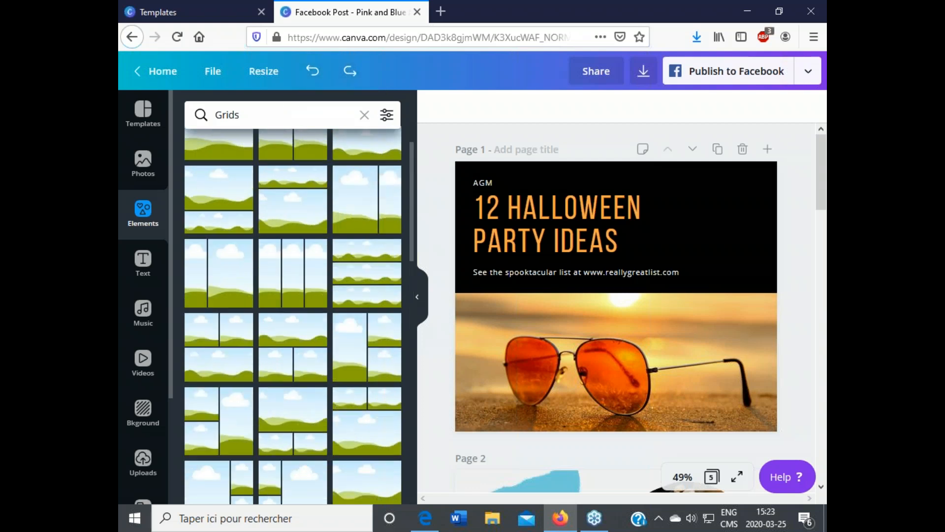
click(365, 117)
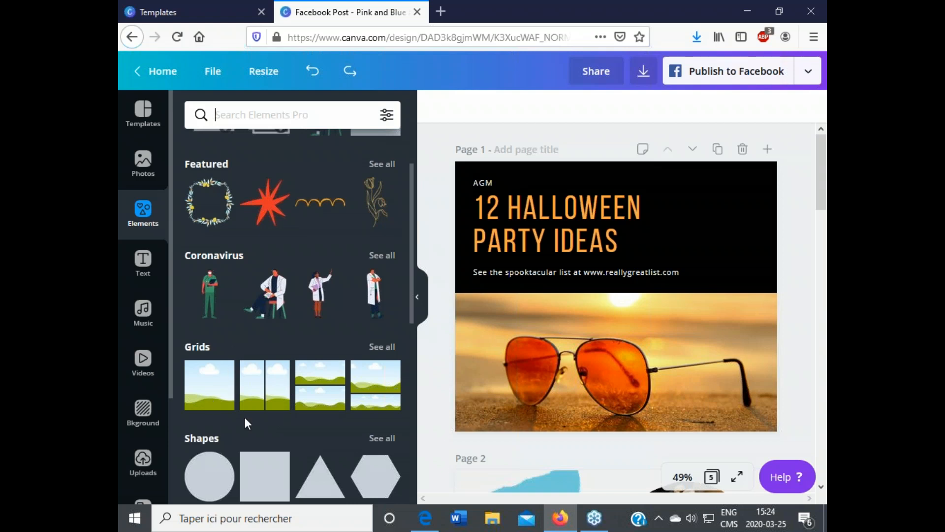
- Add a circle shape to page 1, recolour it with the salmon-pink document colour, and shrink it beside the heading
scroll(247, 433, down, 2)
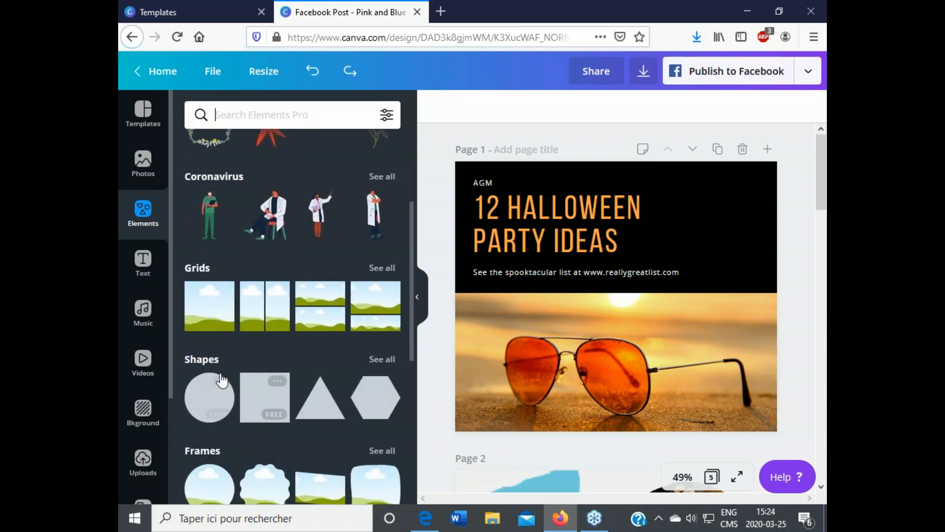
click(196, 411)
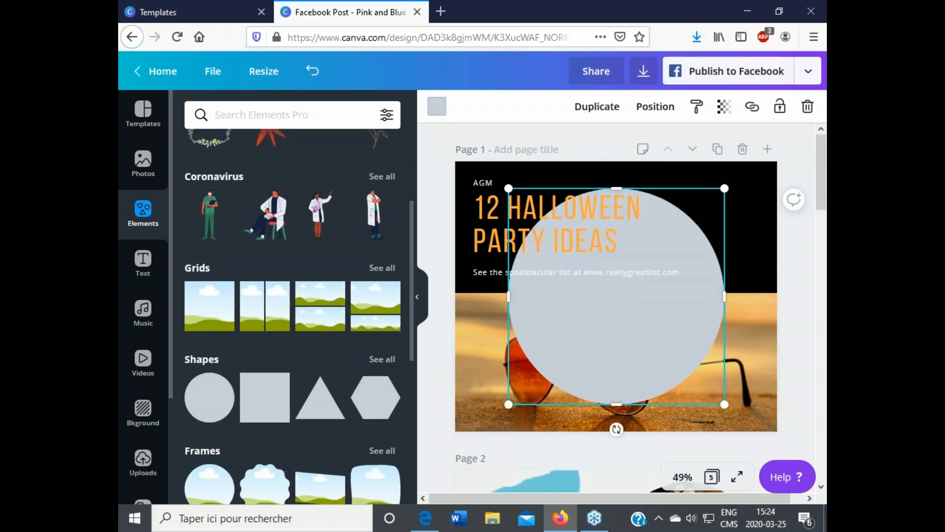
click(437, 106)
click(236, 291)
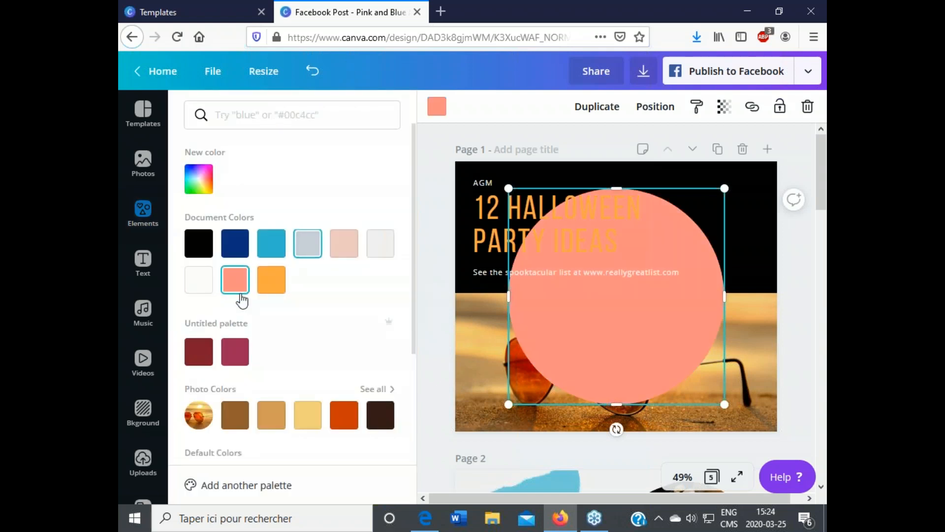
drag(724, 404, 675, 294)
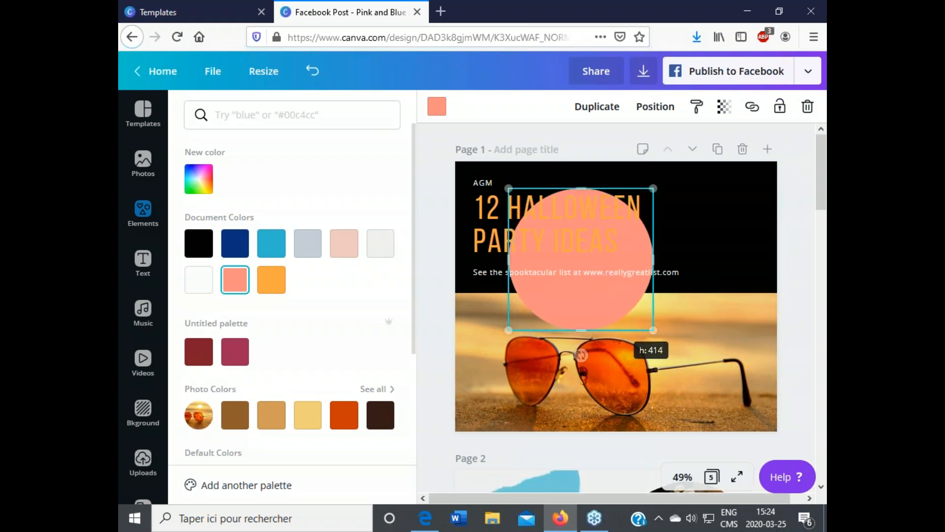
drag(618, 317, 751, 266)
- Shift the Halloween heading text group slightly left and move the circle to the right edge of the black header
drag(694, 214, 664, 207)
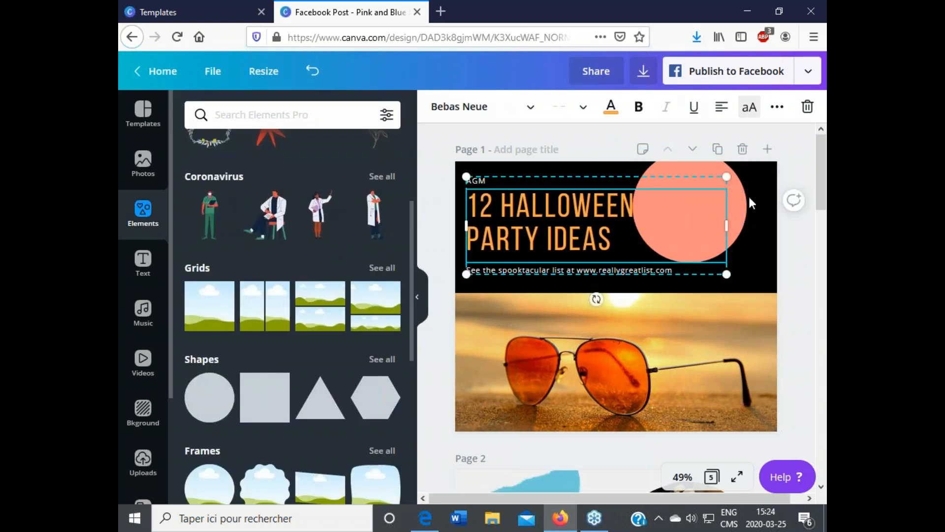
click(750, 199)
click(740, 198)
drag(706, 201, 703, 202)
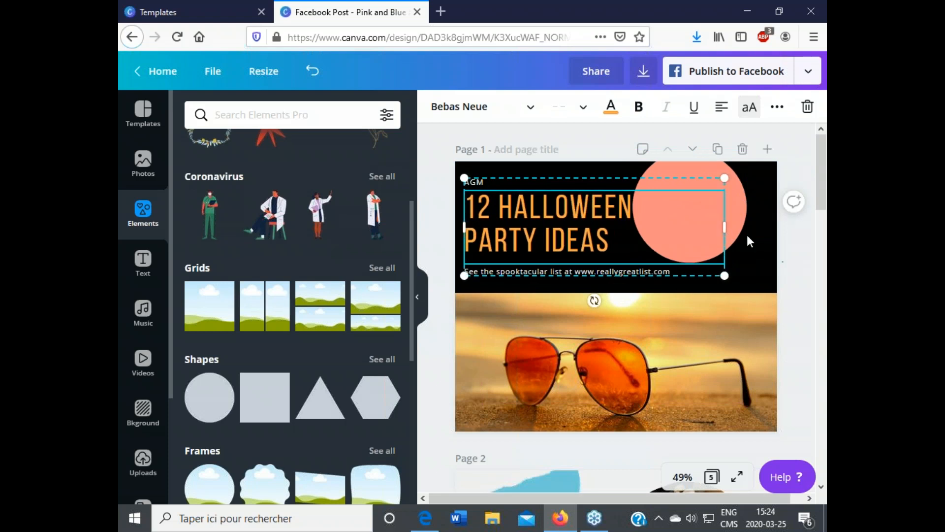
drag(737, 226, 767, 234)
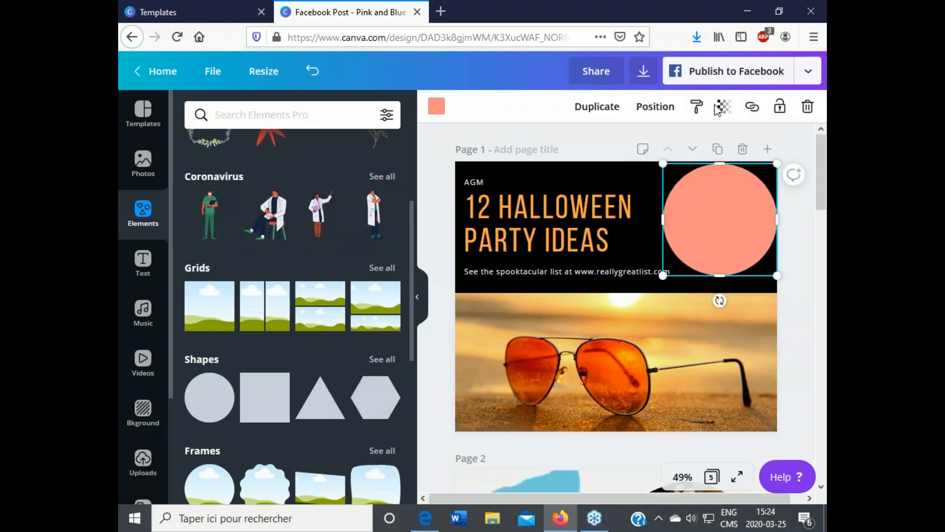
- Show the circle's transparency setting, keep it at 100 and delete the circle
click(724, 107)
mouse_move(685, 143)
mouse_down()
mouse_move(653, 153)
mouse_move(688, 154)
mouse_up()
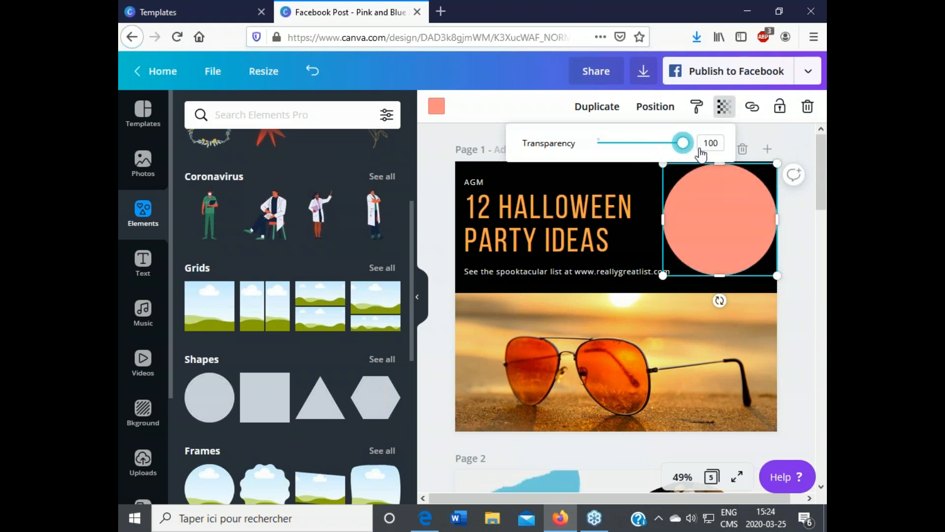
click(763, 228)
key(Delete)
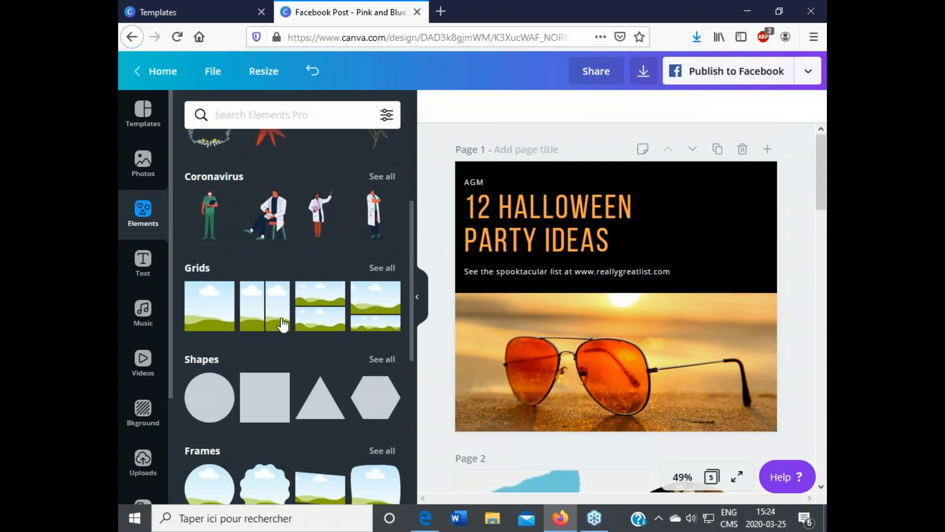
- Search the elements library for LINE
scroll(281, 321, down, 1)
click(267, 109)
text(LINE)
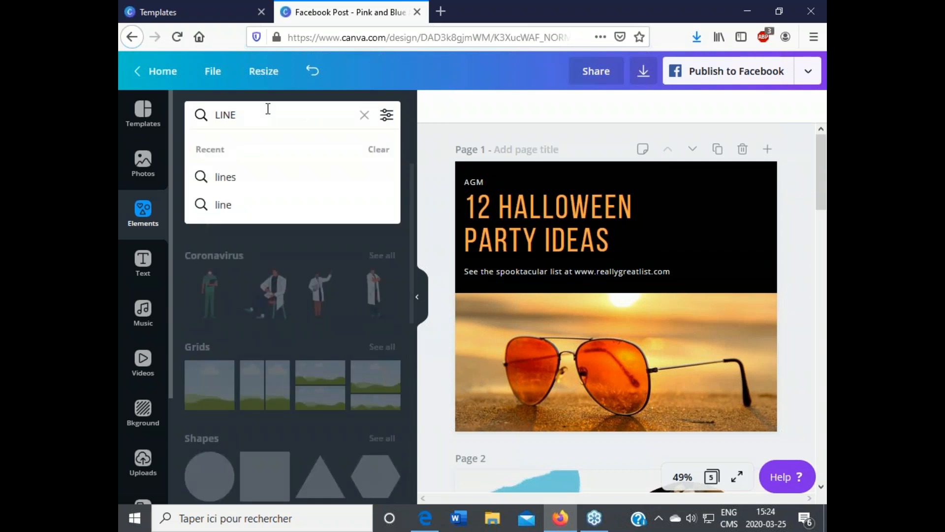
key(Return)
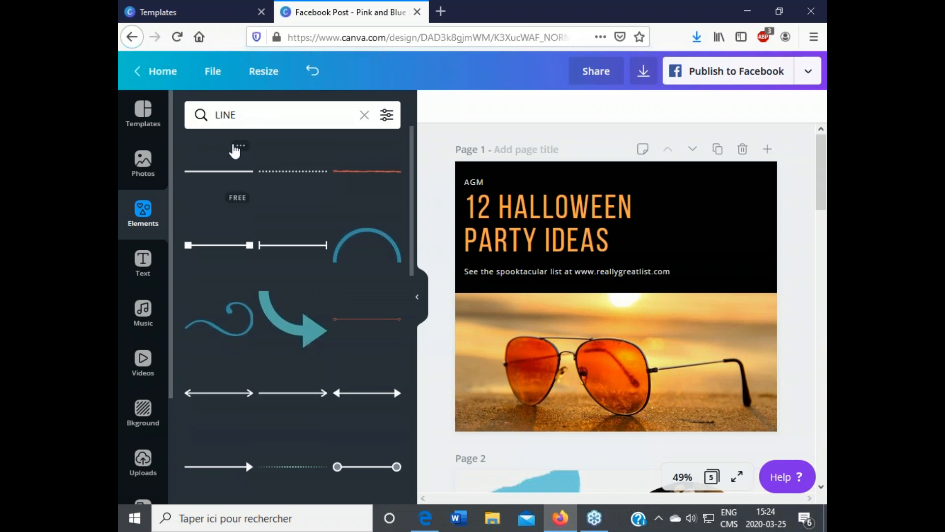
- Replace the previous search term and search the elements library for FLOWER
click(249, 113)
double_click(221, 113)
key(BackSpace)
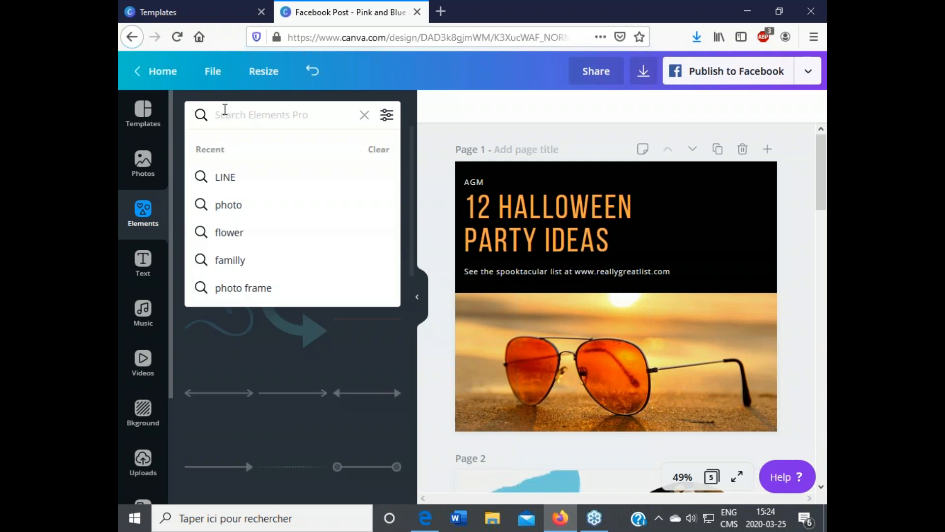
text(FLOW)
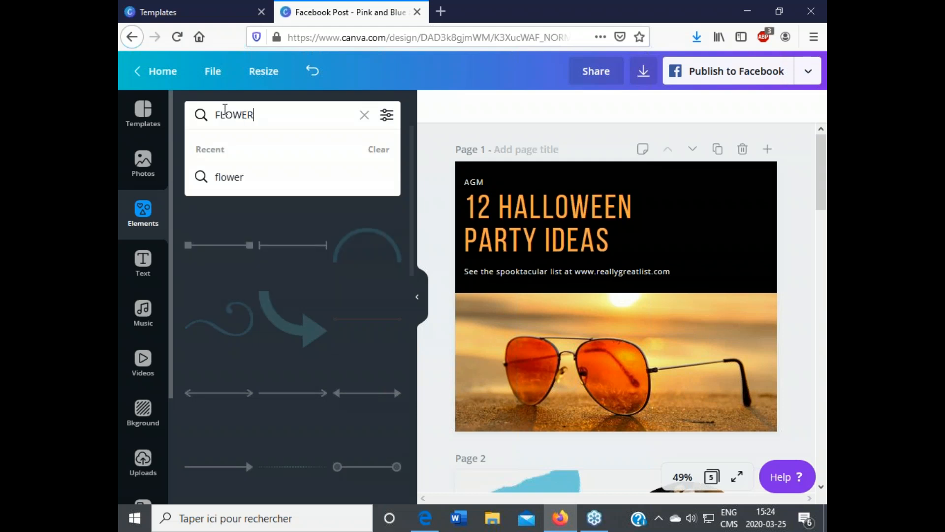
text(ER)
key(Return)
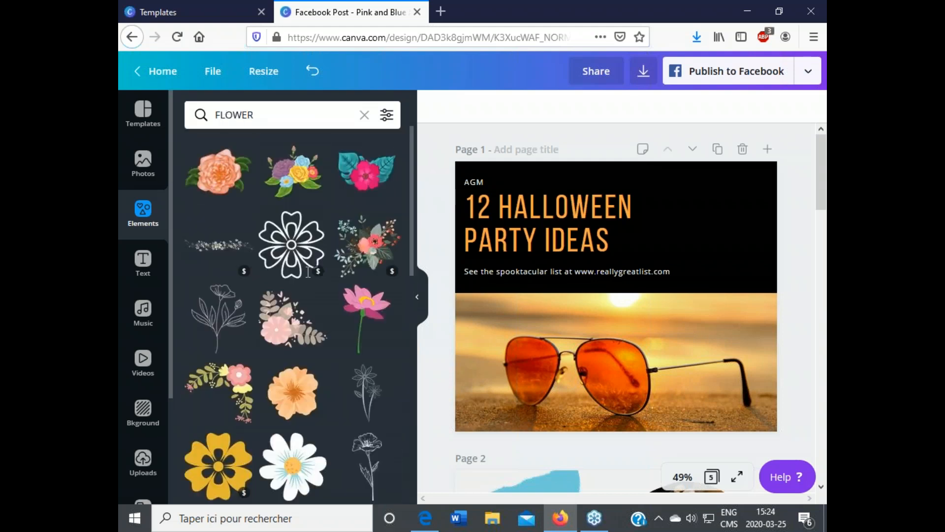
- Browse the flower elements to examine the range of illustrations on offer
click(265, 120)
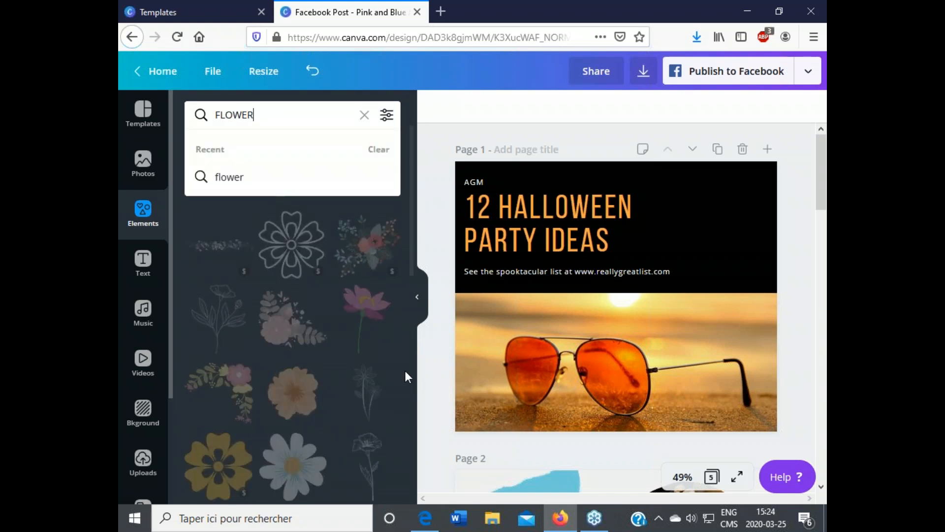
drag(281, 118, 209, 117)
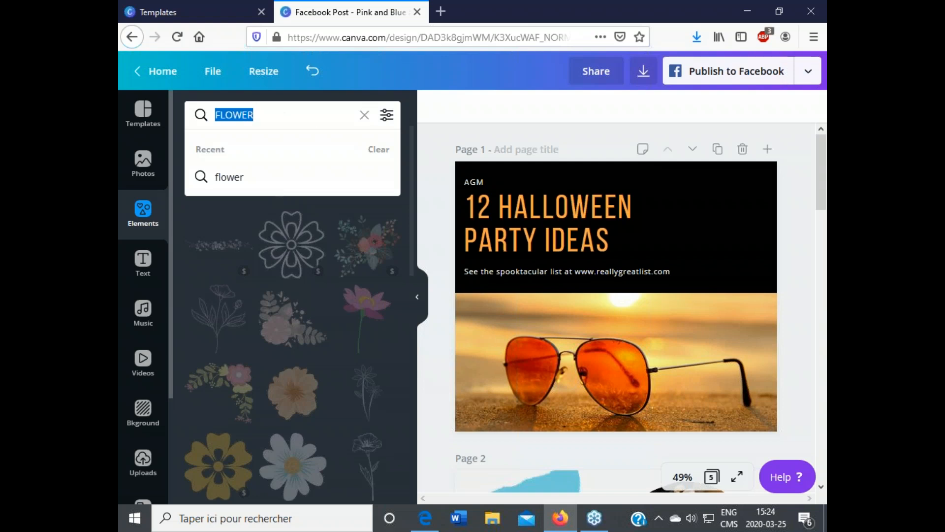
click(441, 120)
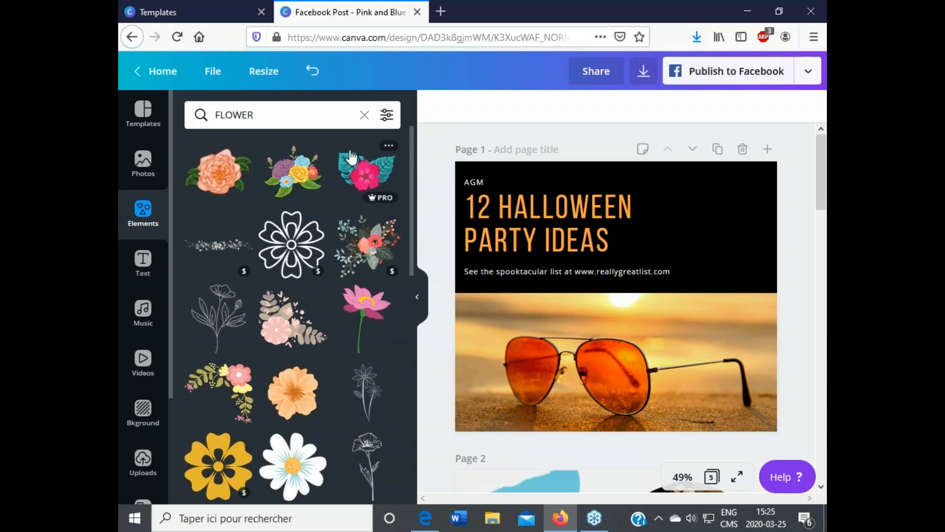
drag(254, 114, 272, 108)
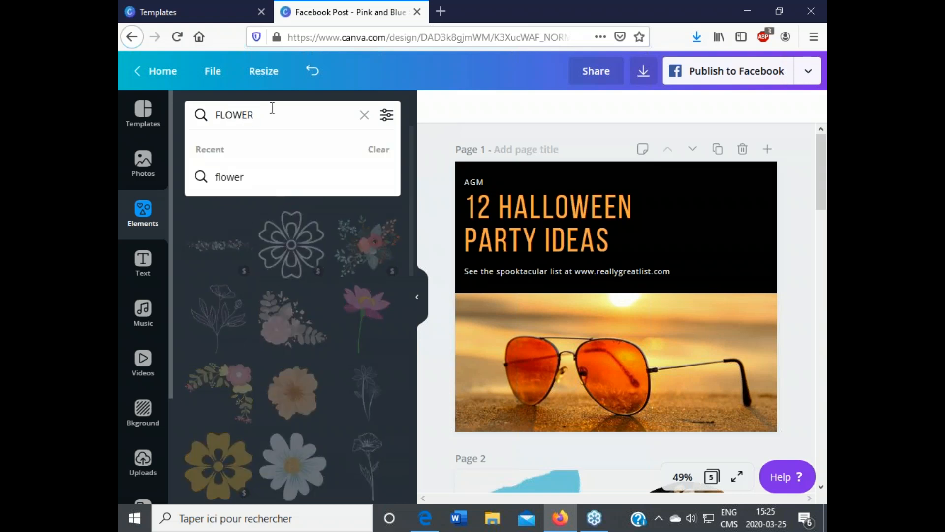
click(419, 151)
scroll(410, 154, down, 1)
scroll(312, 298, down, 12)
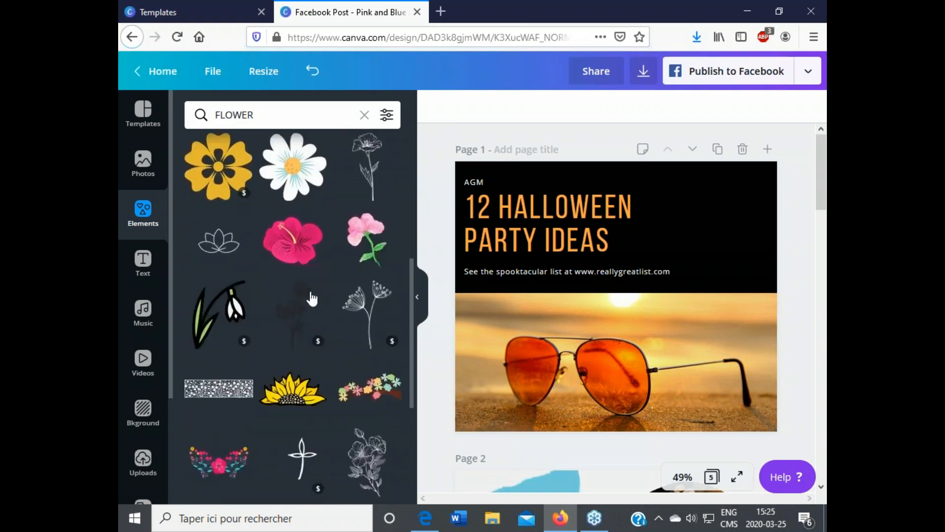
scroll(311, 298, down, 8)
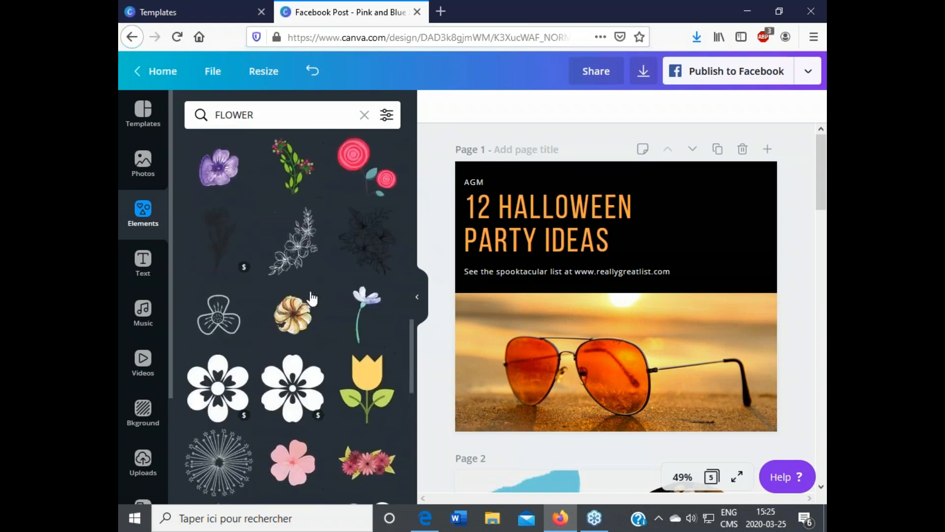
scroll(313, 294, down, 5)
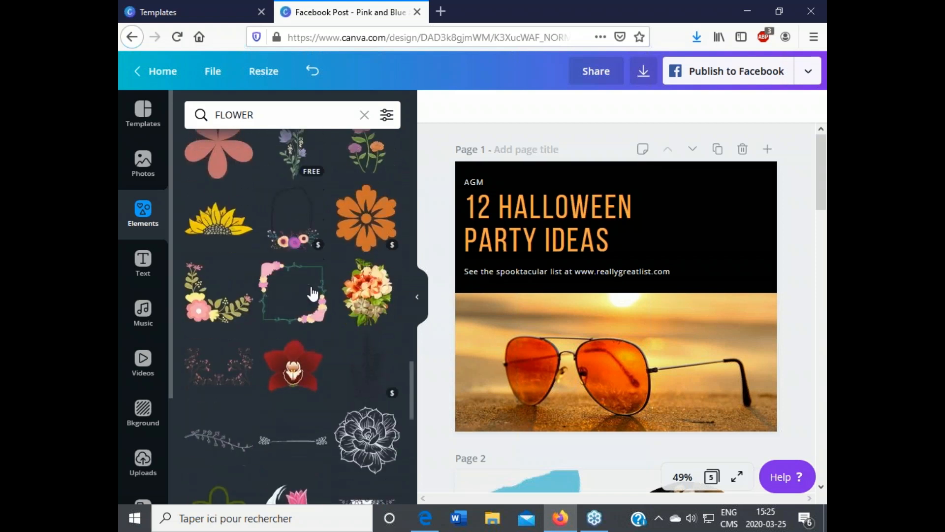
scroll(313, 292, up, 12)
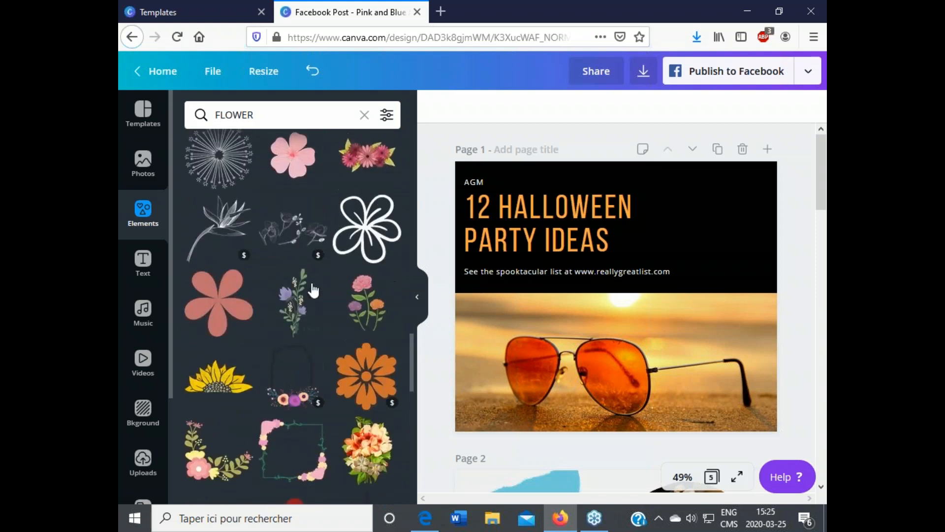
scroll(313, 291, up, 5)
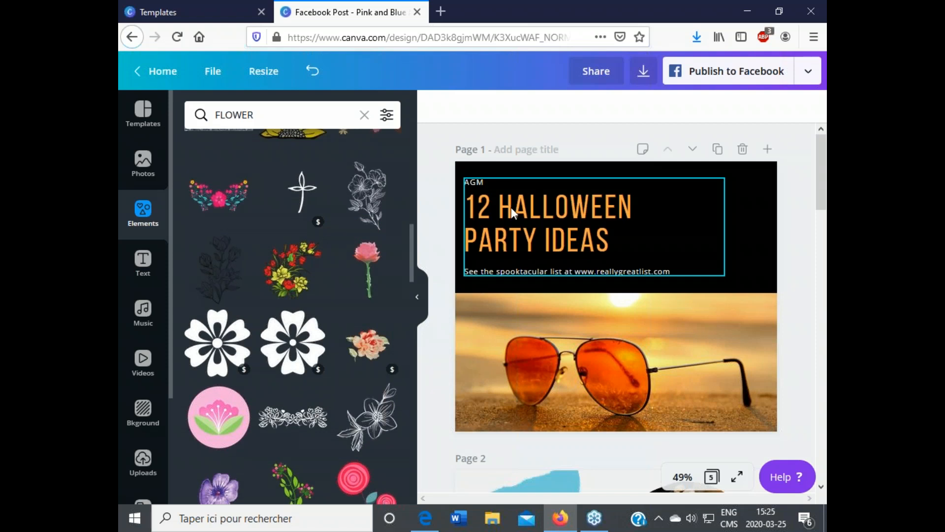
- Open the library of text styles and leave the Halloween heading on page 1 deselected
click(492, 203)
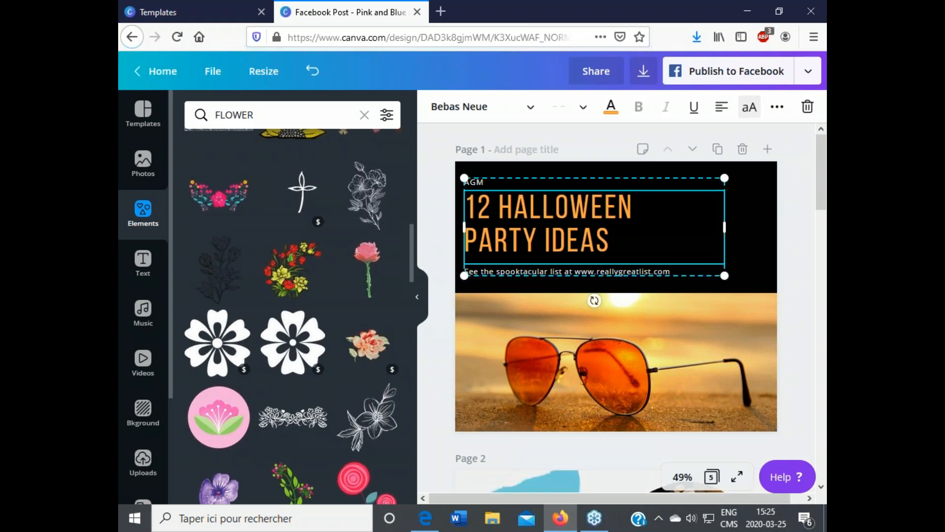
click(145, 263)
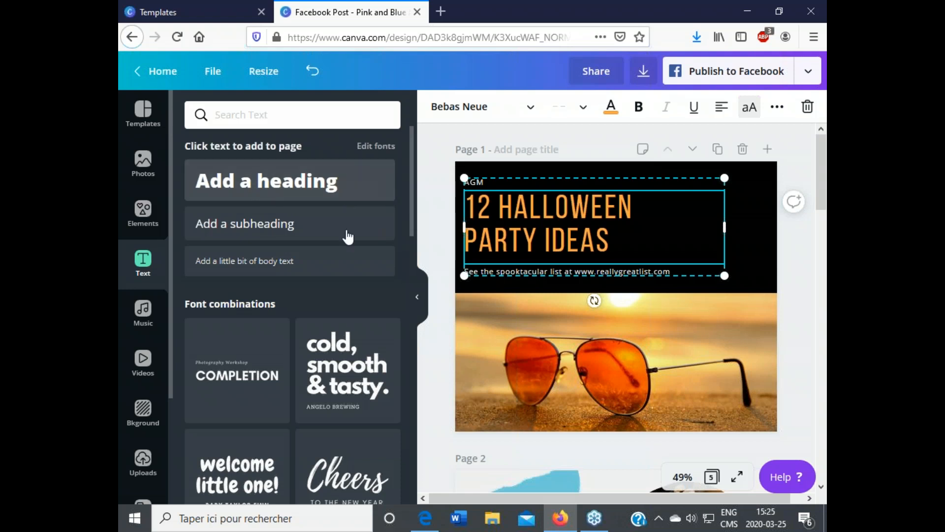
click(489, 374)
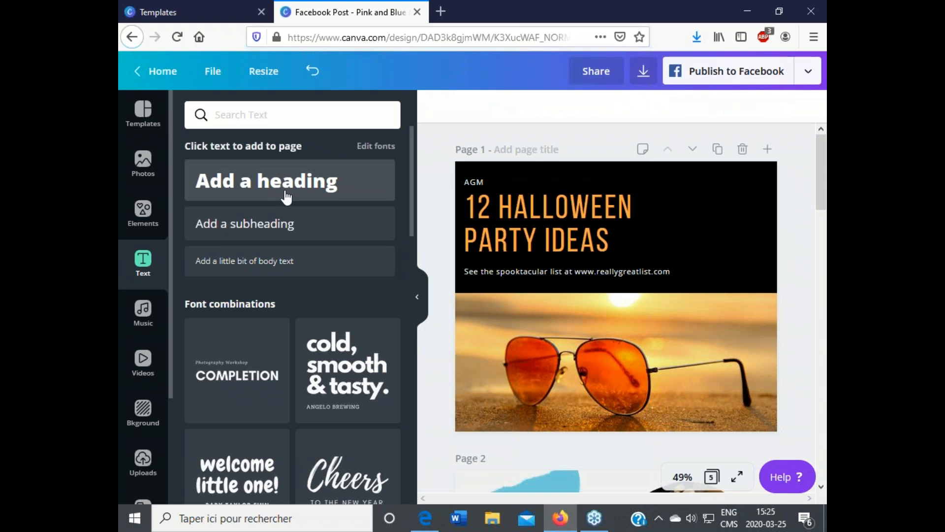
- Add a heading text box to page 1, erase its placeholder text and leave the empty box
click(290, 197)
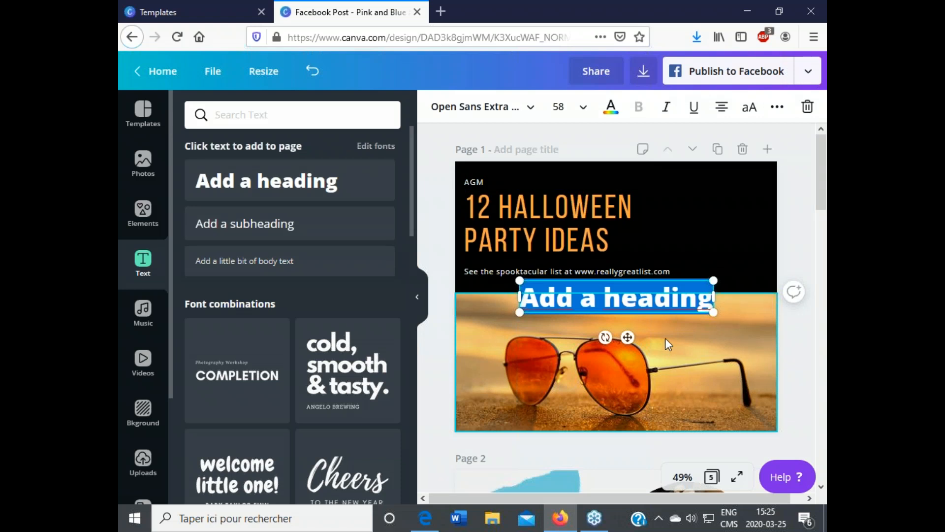
key(BackSpace)
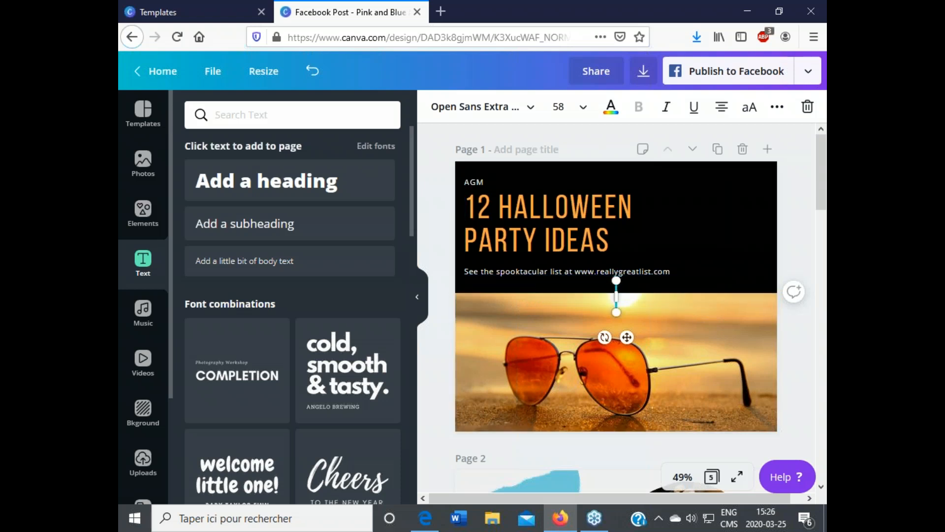
click(822, 382)
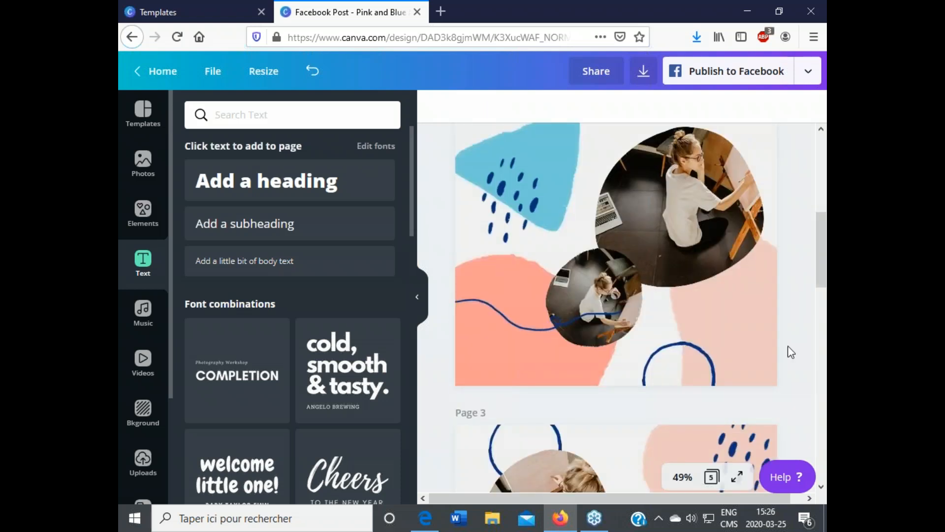
scroll(769, 299, down, 10)
scroll(769, 300, up, 15)
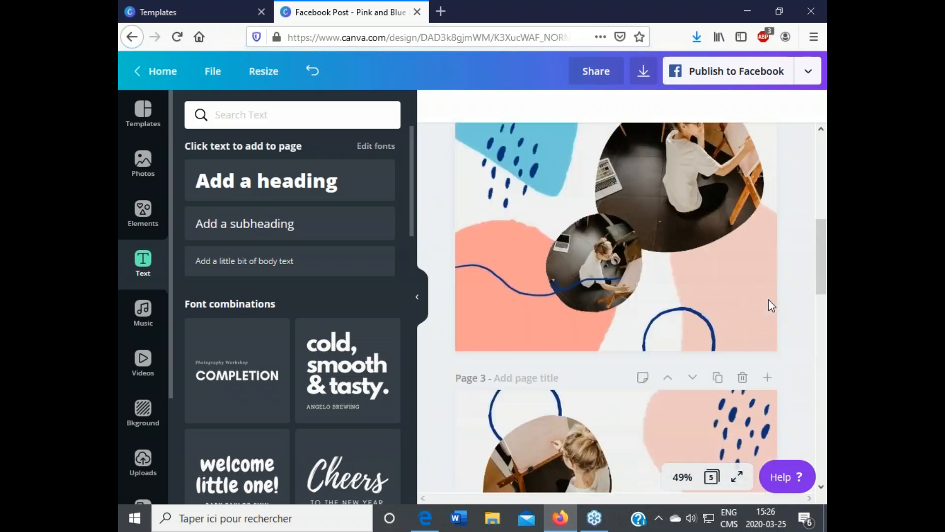
scroll(769, 299, up, 1)
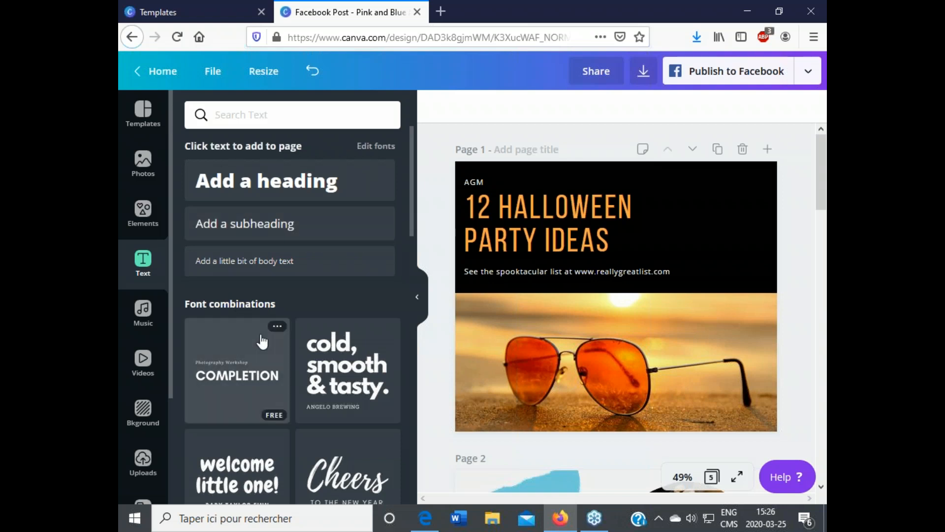
- Add the "Cheers to the New Year" font combination to page 1 and place it in the black header beside the Halloween heading
scroll(261, 340, down, 1)
scroll(266, 341, down, 3)
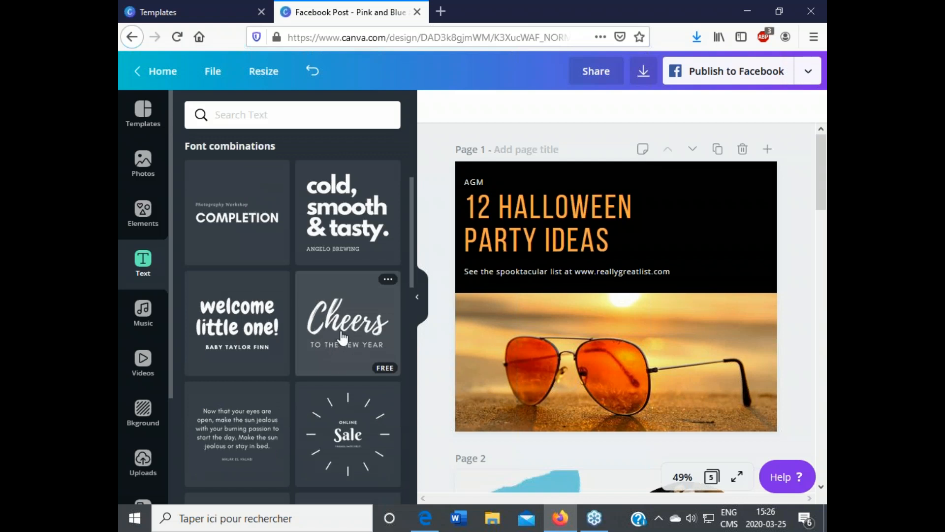
click(343, 336)
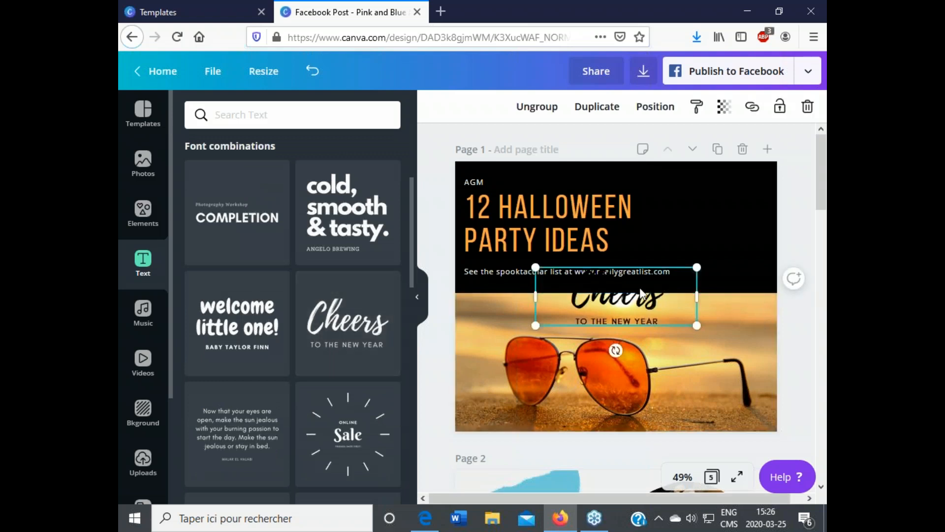
drag(649, 305, 658, 195)
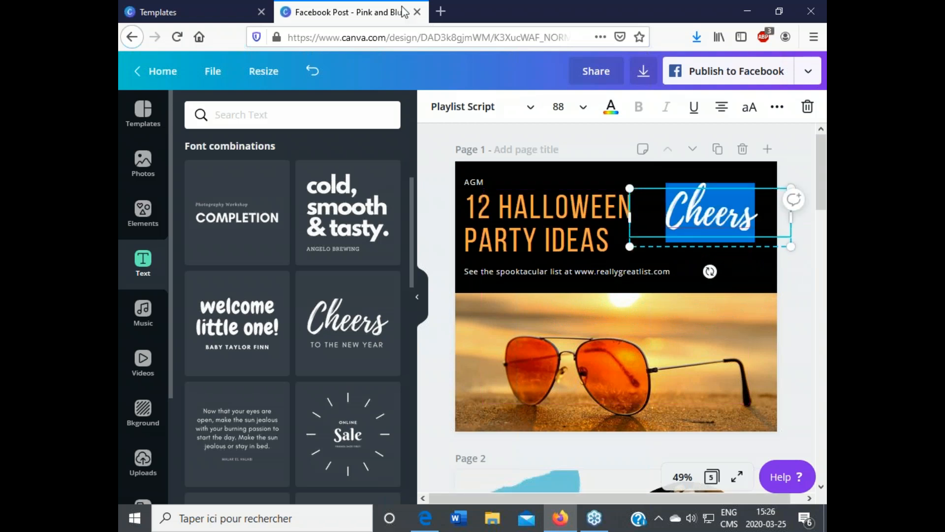
- Recolour the word Cheers with the salmon-pink document colour
click(612, 110)
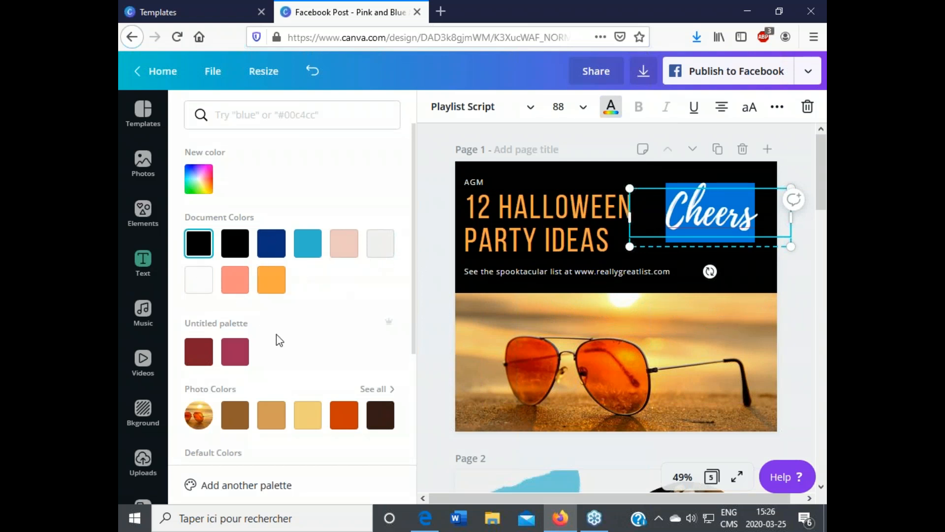
scroll(247, 409, down, 1)
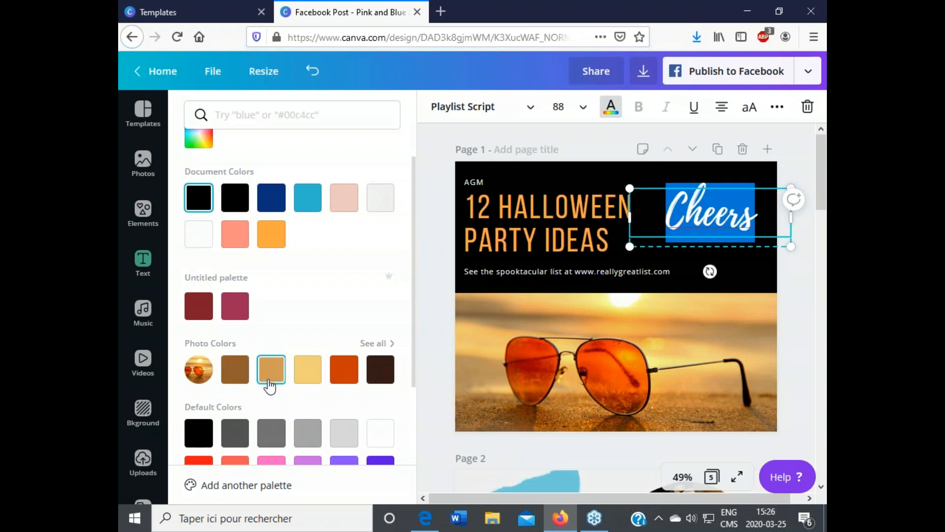
click(235, 234)
click(749, 221)
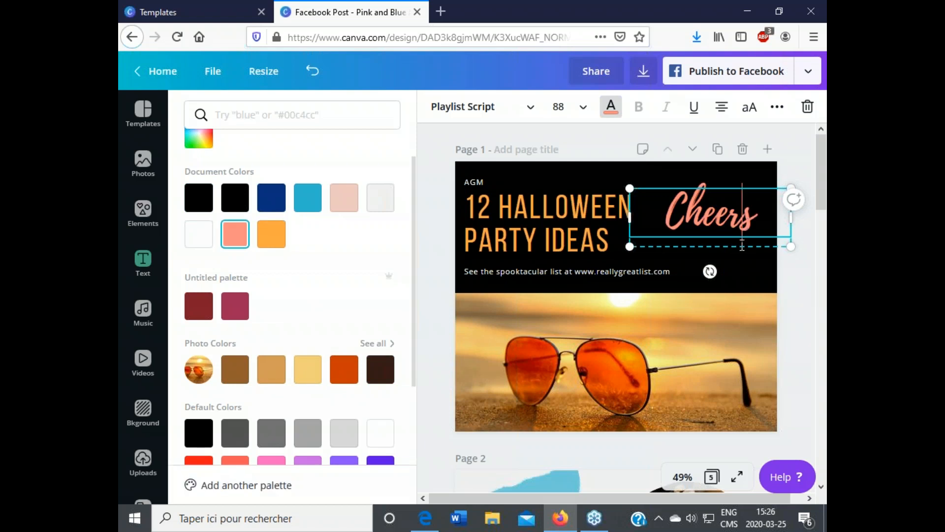
- Replace the word Cheers in the header with "thank you"
drag(756, 234, 639, 239)
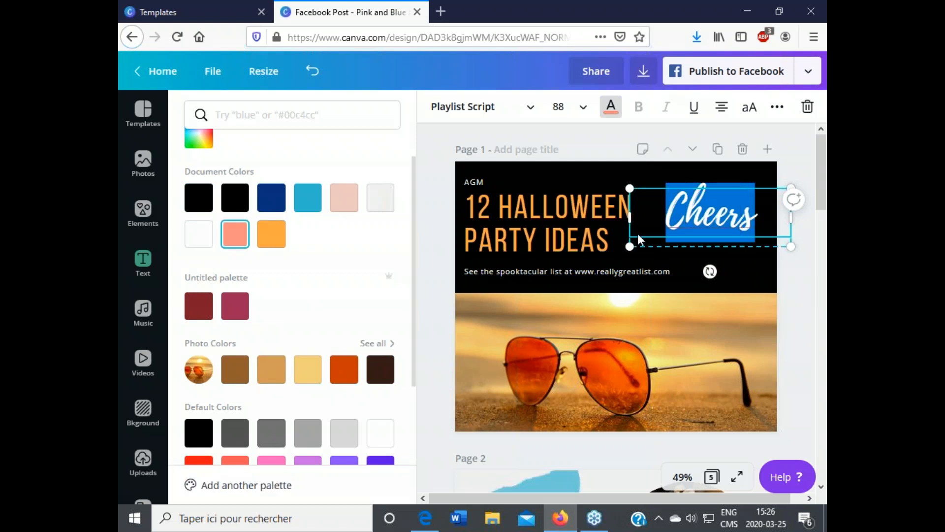
text(thank)
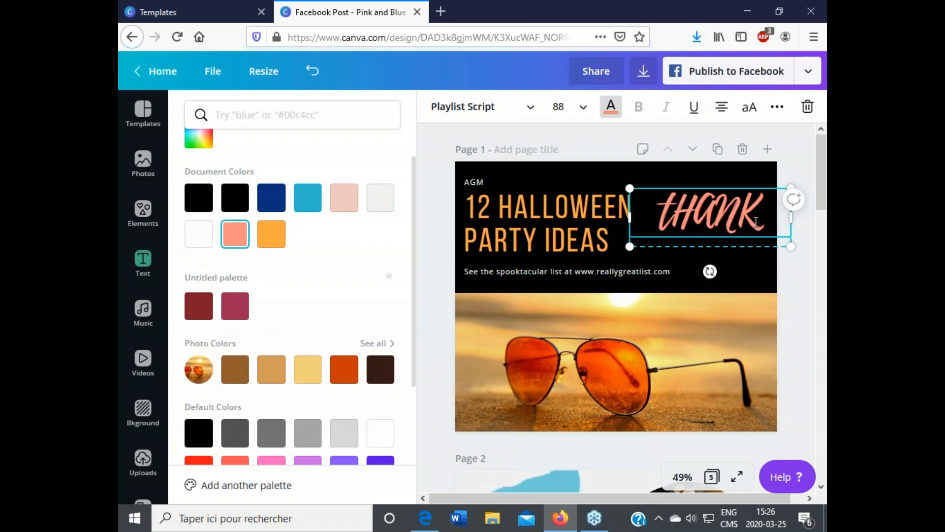
text( you)
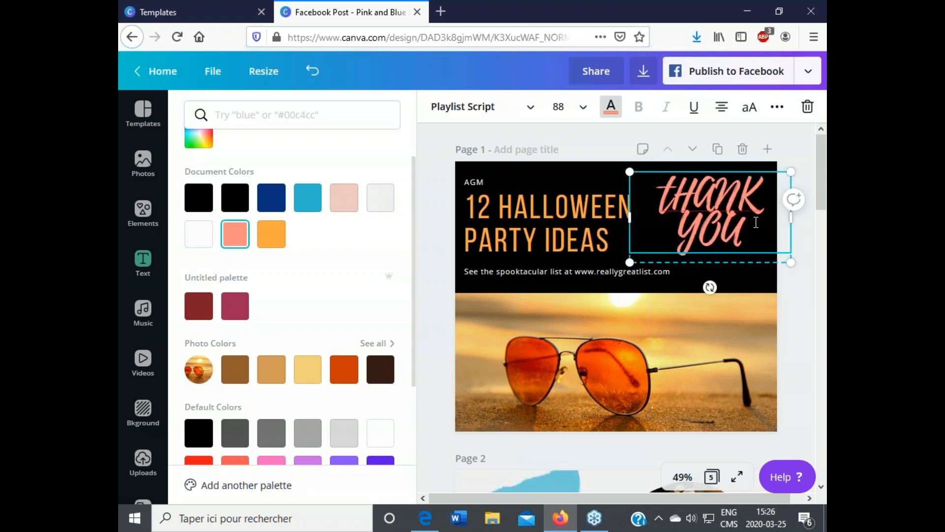
- Reduce the "thank you" text to font size 72, then set it to 42
triple_click(730, 228)
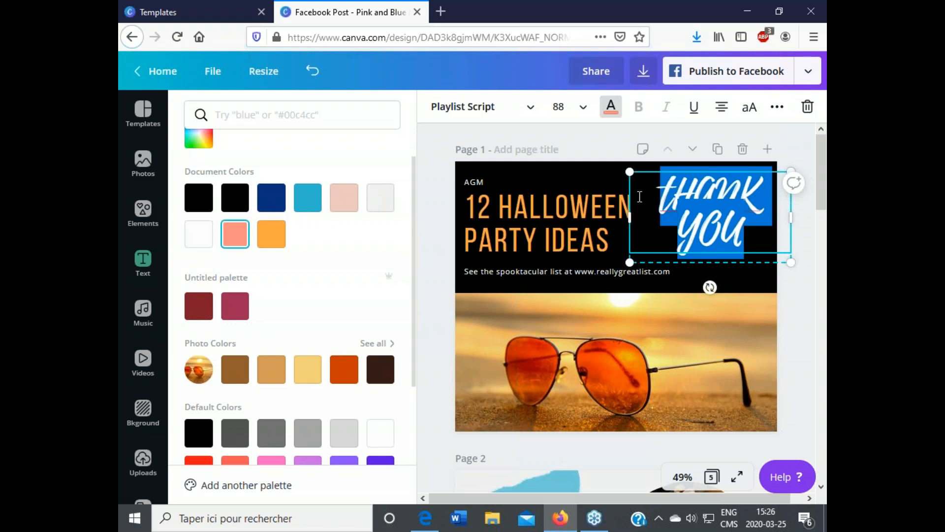
click(571, 107)
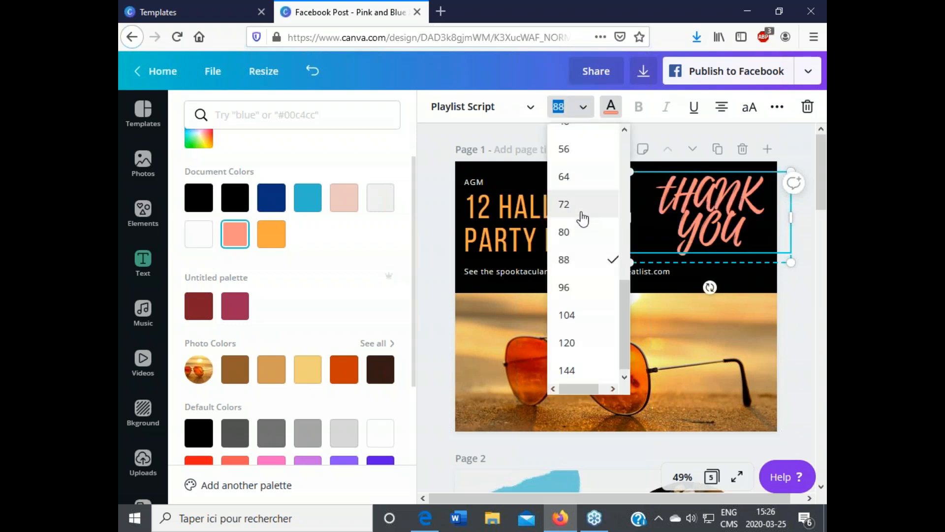
click(582, 218)
click(579, 107)
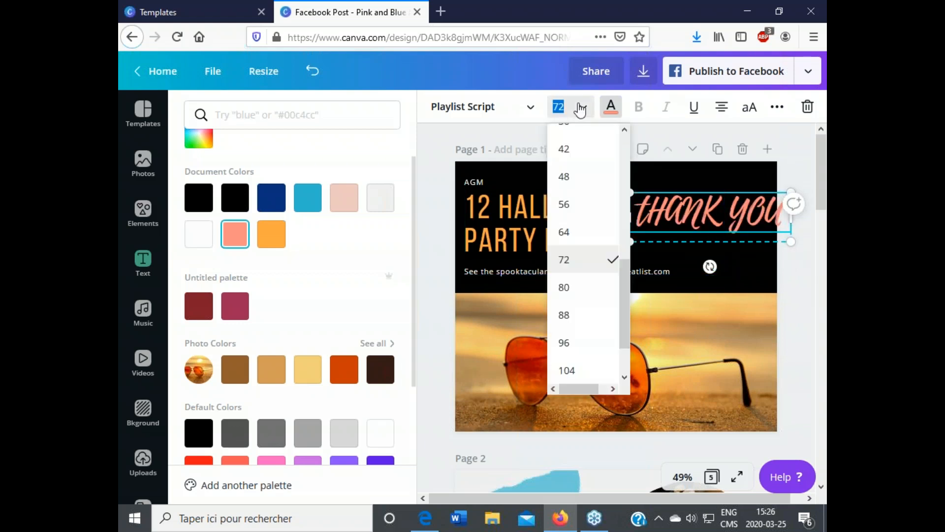
click(577, 164)
click(575, 110)
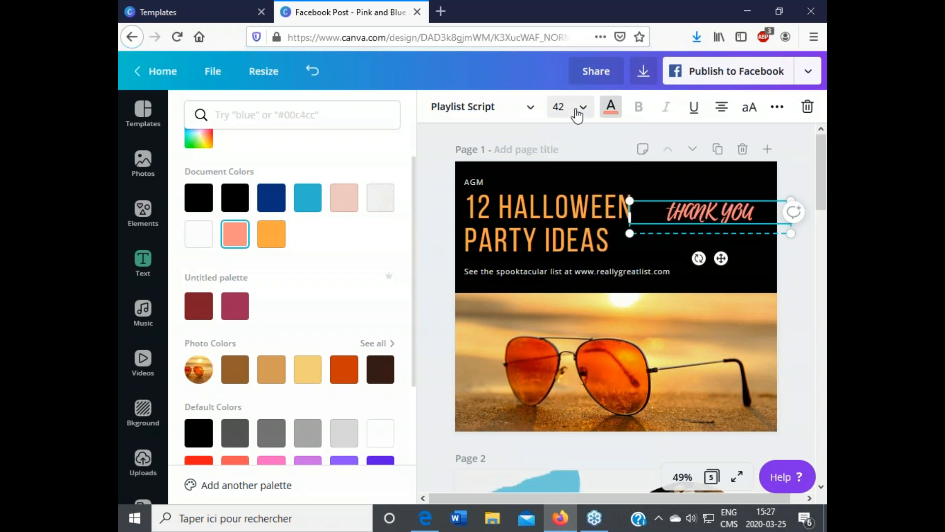
- Show the fonts available for the "thank you" text, including the uploaded fonts
click(527, 118)
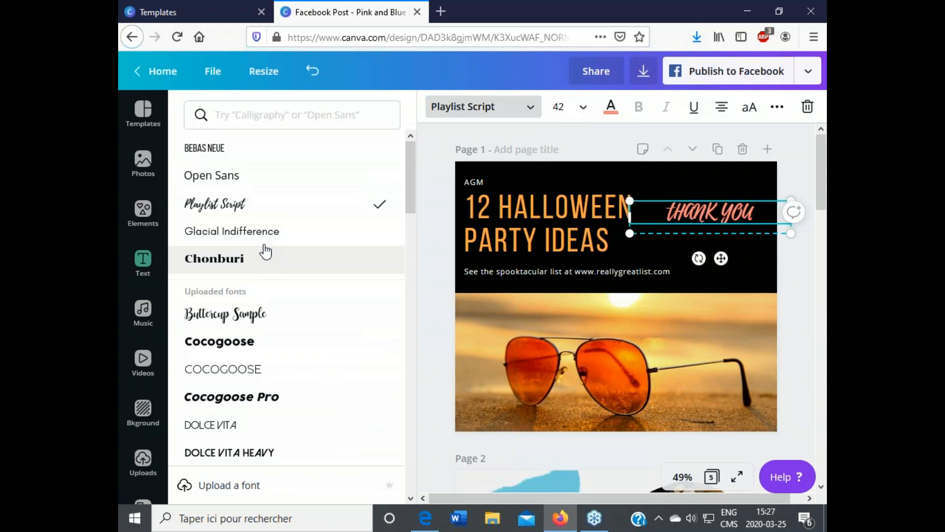
click(531, 114)
click(530, 115)
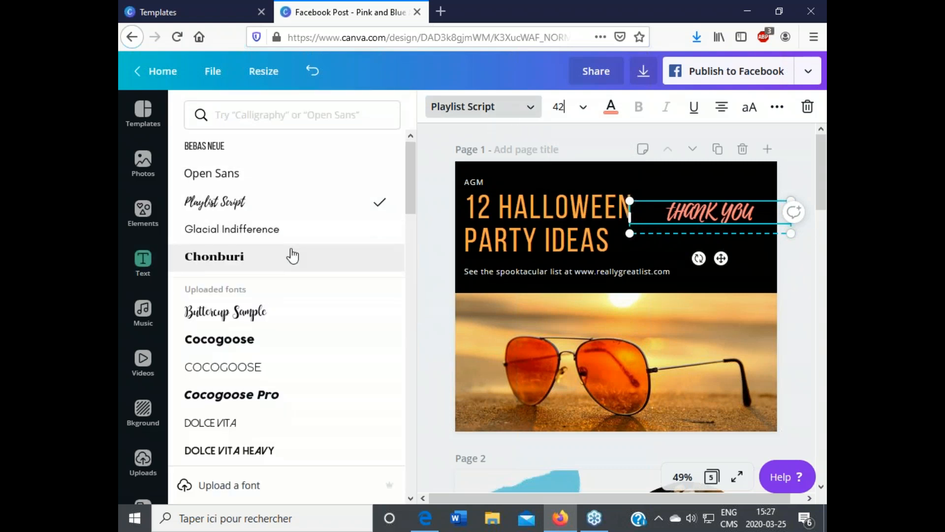
- Change the "thank you" text to the uploaded FISH&CHIPS font and move its text group slightly upward in the header
scroll(293, 255, down, 5)
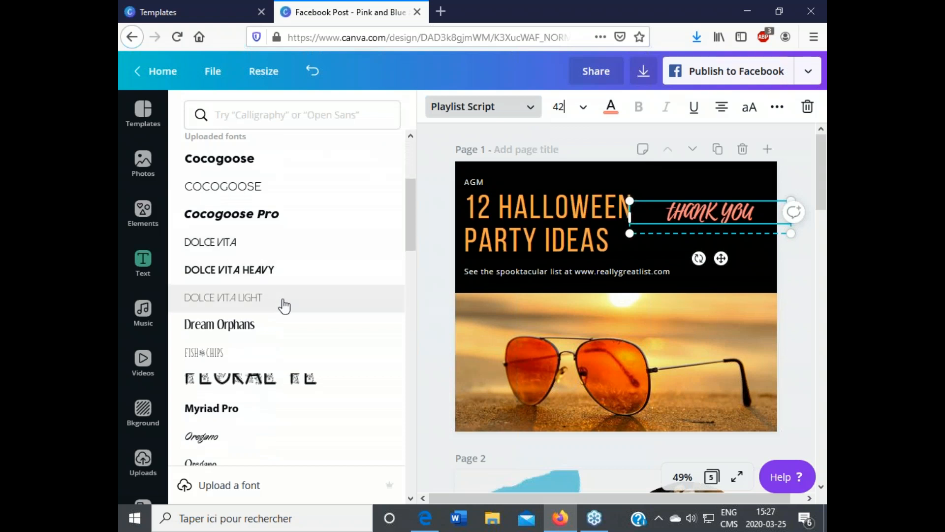
scroll(276, 305, down, 2)
click(271, 304)
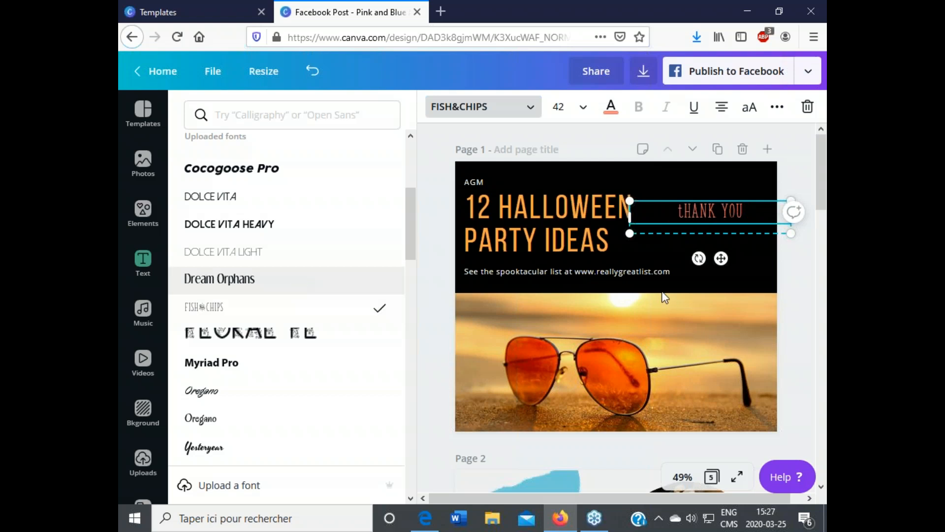
click(797, 329)
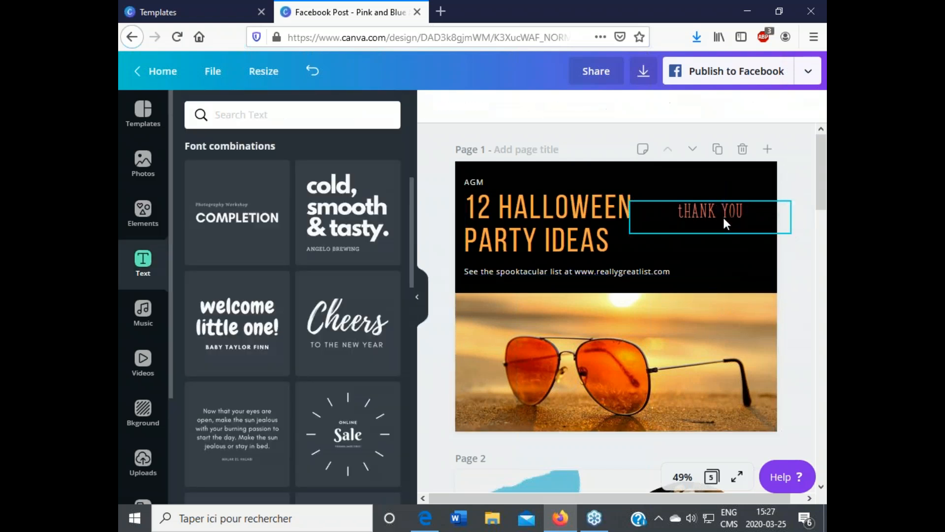
drag(722, 212, 714, 201)
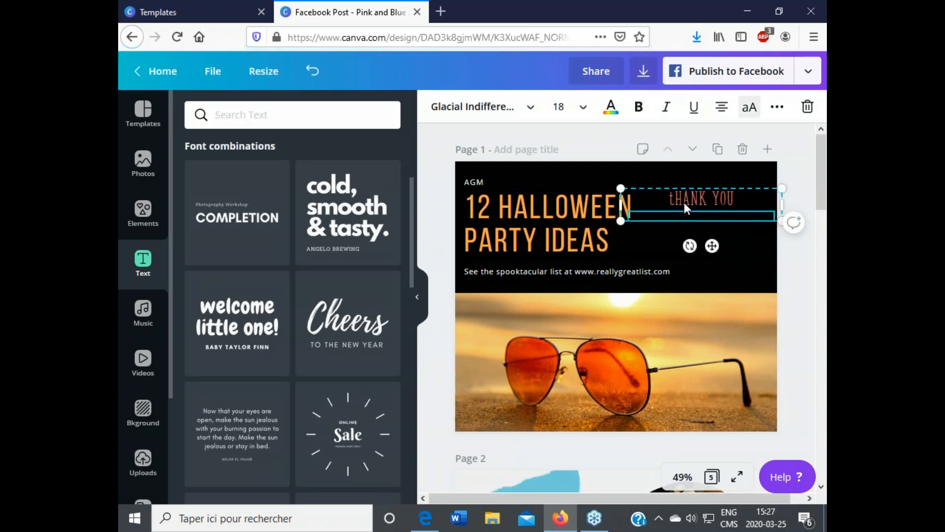
- Recolour the "to the new year" line with the light grey document colour and change its font to FISH&CHIPS
drag(738, 216, 677, 216)
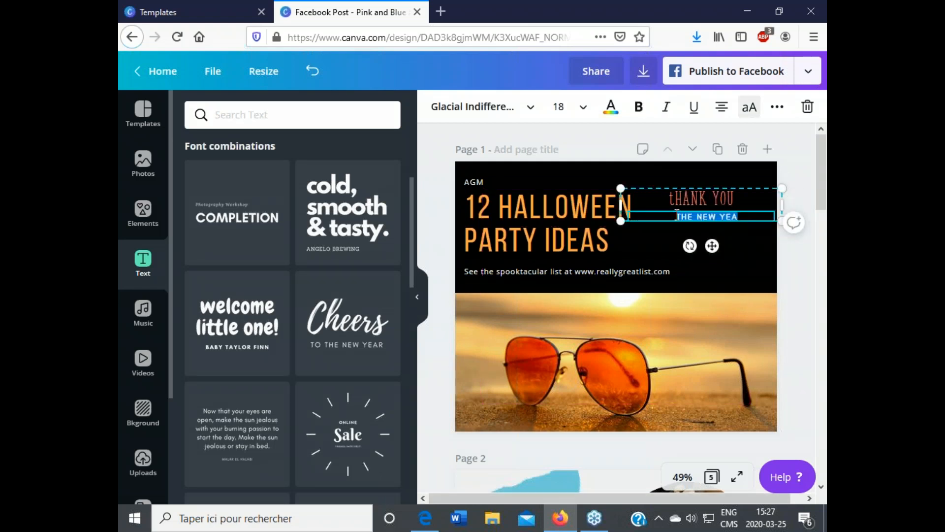
click(611, 114)
click(380, 249)
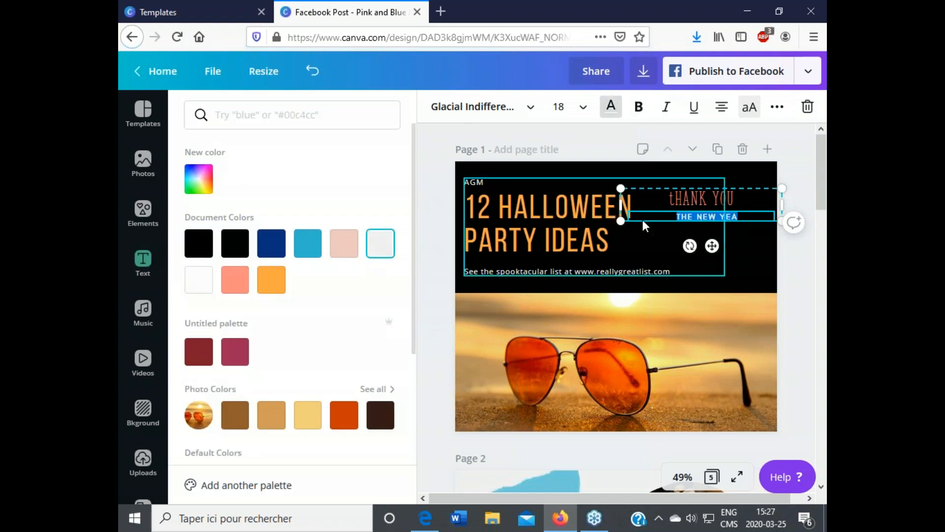
click(525, 111)
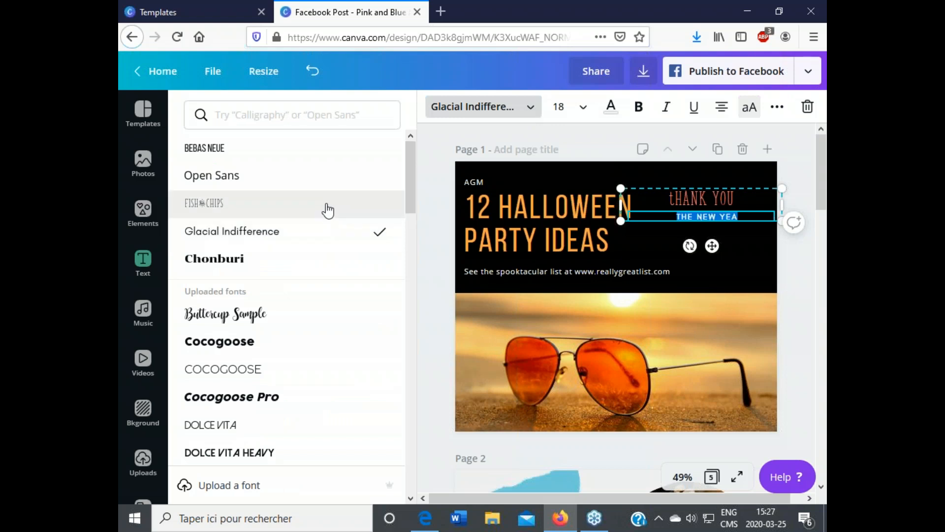
click(327, 207)
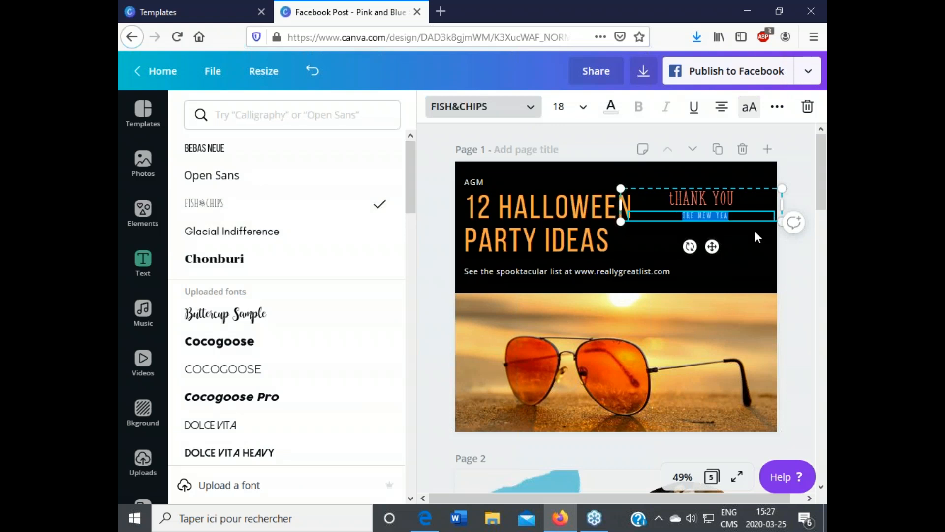
- Replace the small line under "thank you" with "STAFF" and recolour it with the light grey document colour
drag(735, 215, 673, 213)
key(BackSpace)
drag(722, 212, 689, 208)
drag(710, 216, 686, 219)
click(611, 106)
click(380, 244)
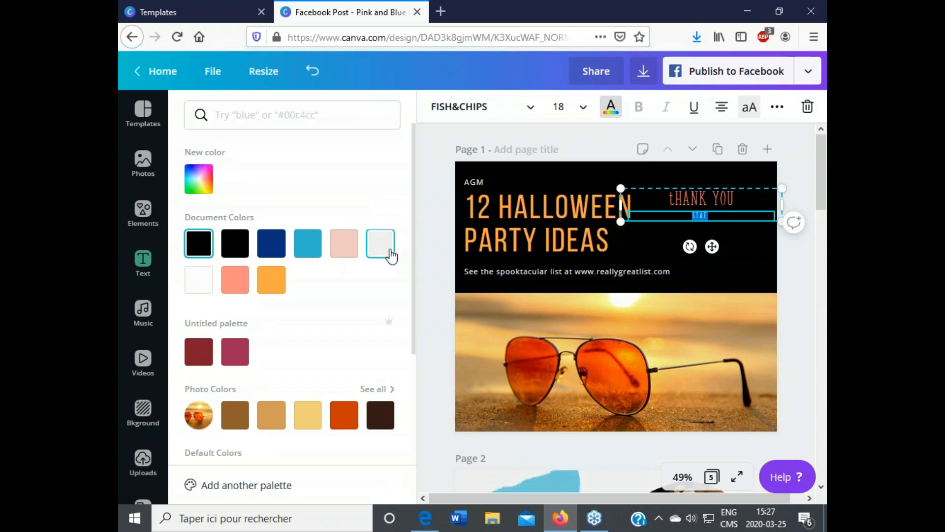
click(720, 212)
text(F)
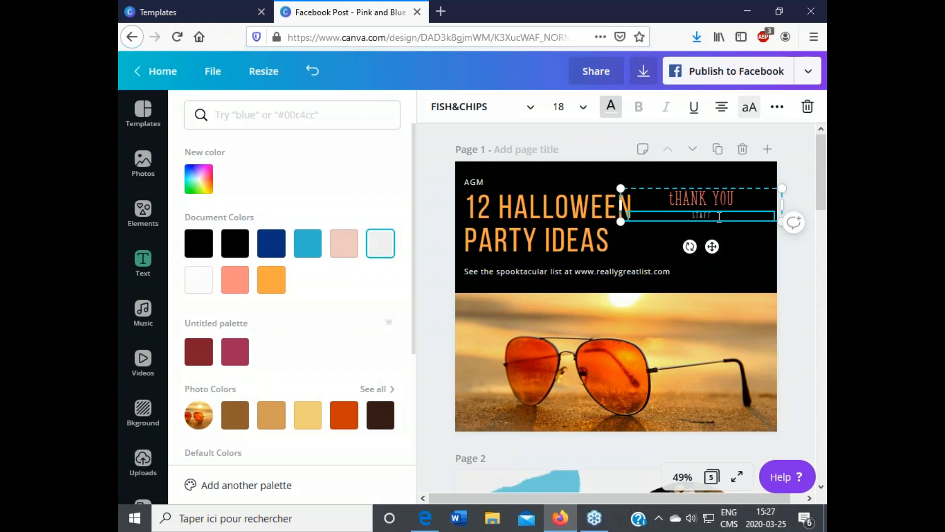
key(BackSpace)
click(804, 299)
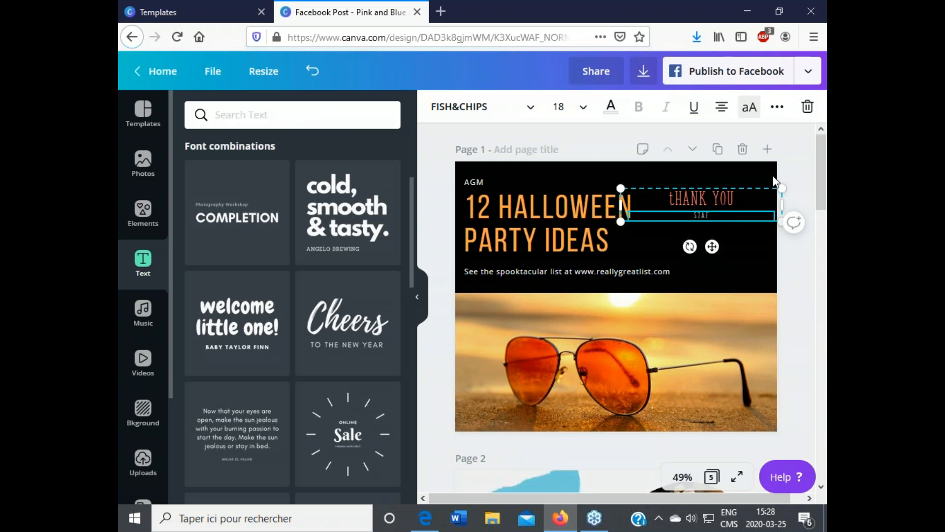
- Move the "thank you" and "STAFF" text group up into the upper right corner of page 1's black header
scroll(670, 179, down, 7)
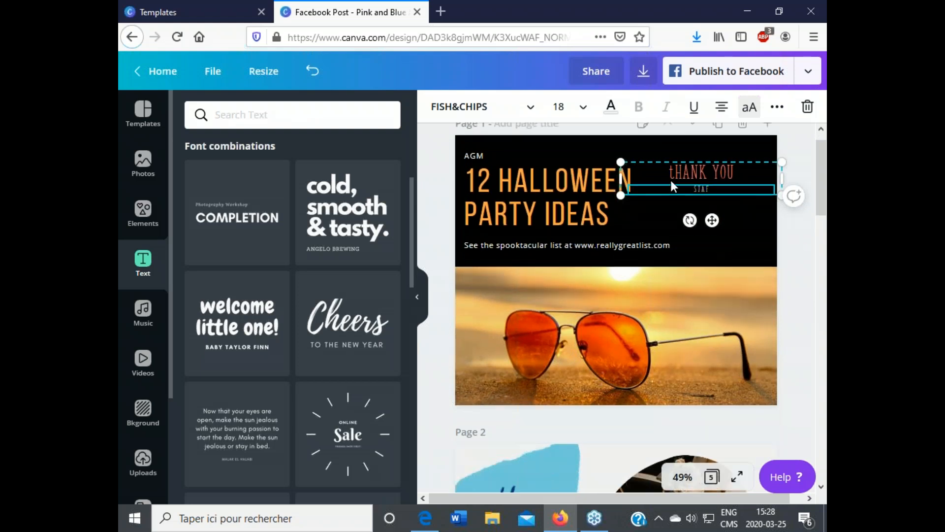
click(670, 180)
scroll(784, 342, up, 5)
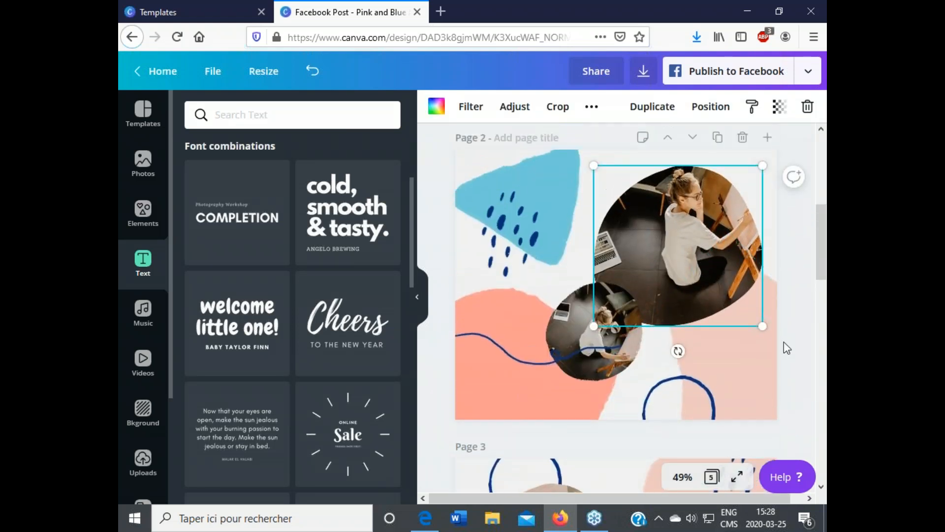
scroll(749, 335, up, 2)
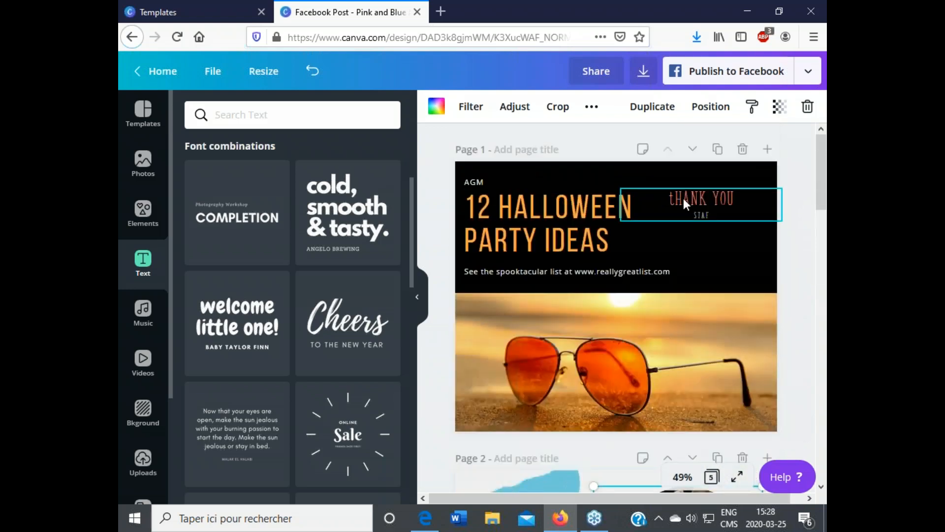
click(709, 200)
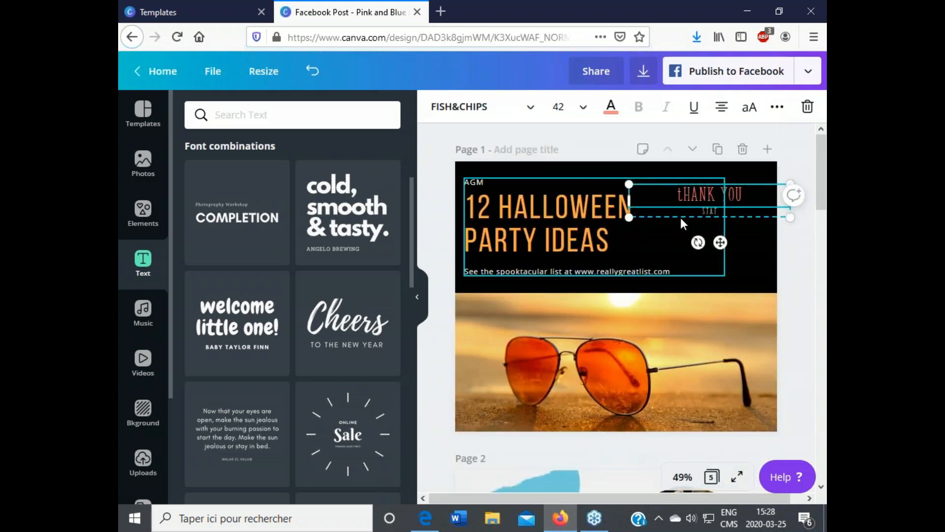
drag(723, 193, 711, 186)
click(711, 203)
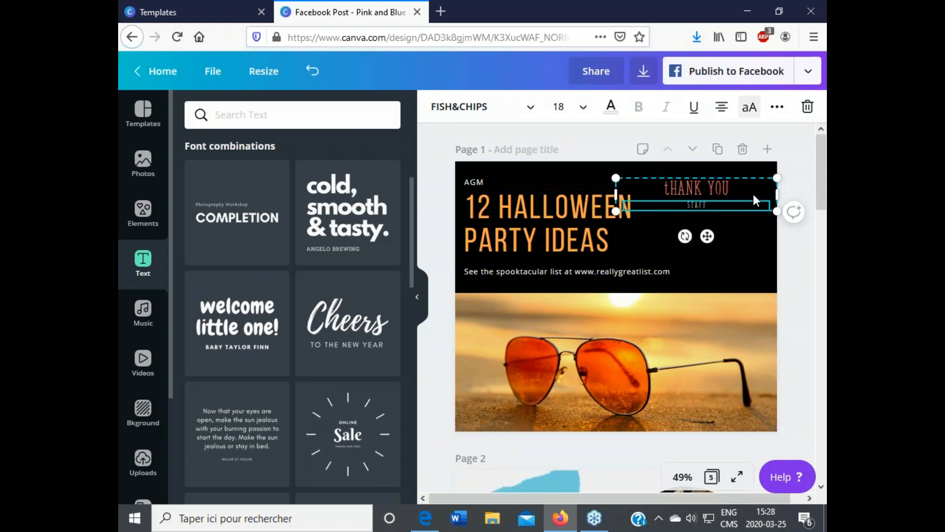
click(733, 191)
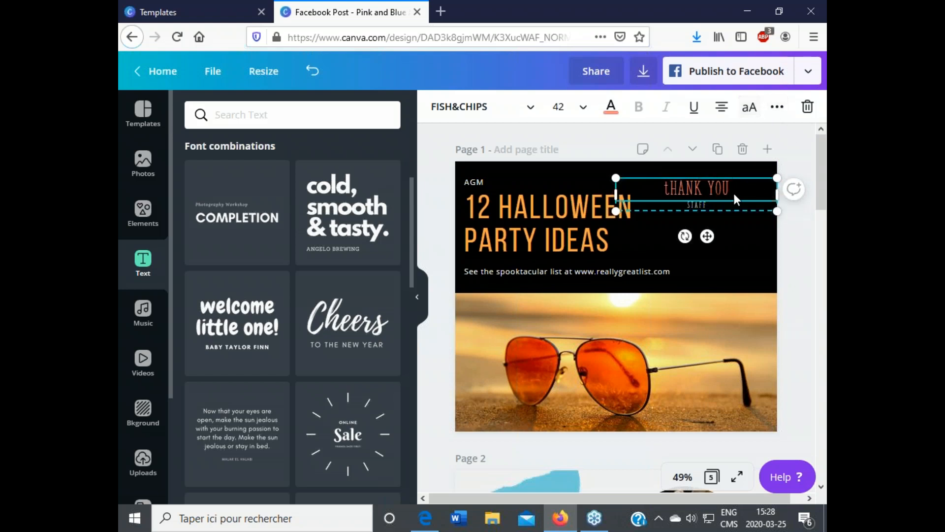
- Widen the letter spacing of the "thank you" text to about 371
click(735, 188)
drag(735, 189, 661, 188)
click(776, 107)
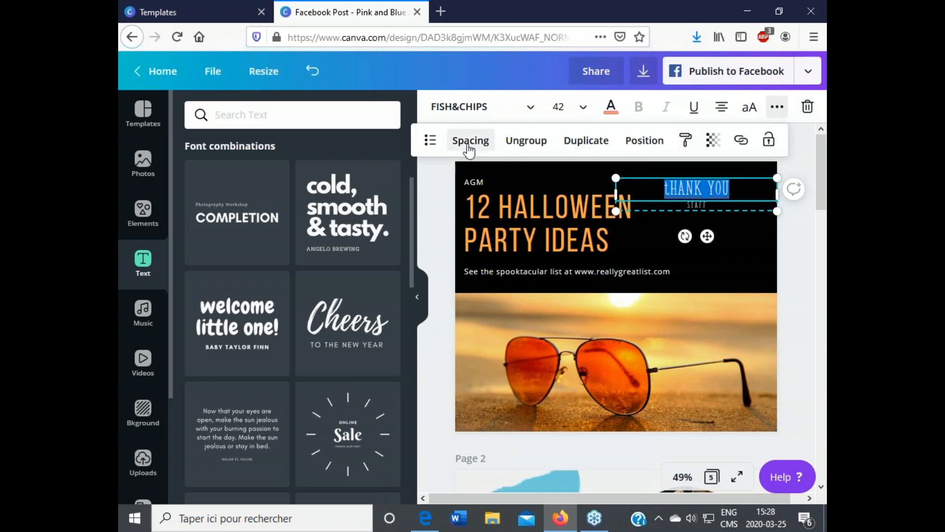
click(488, 141)
drag(545, 184, 578, 193)
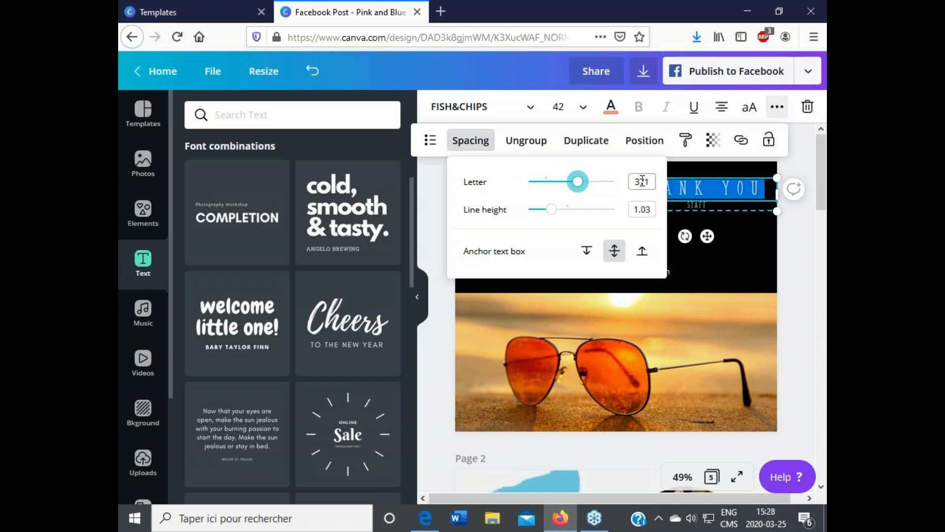
click(817, 298)
click(819, 303)
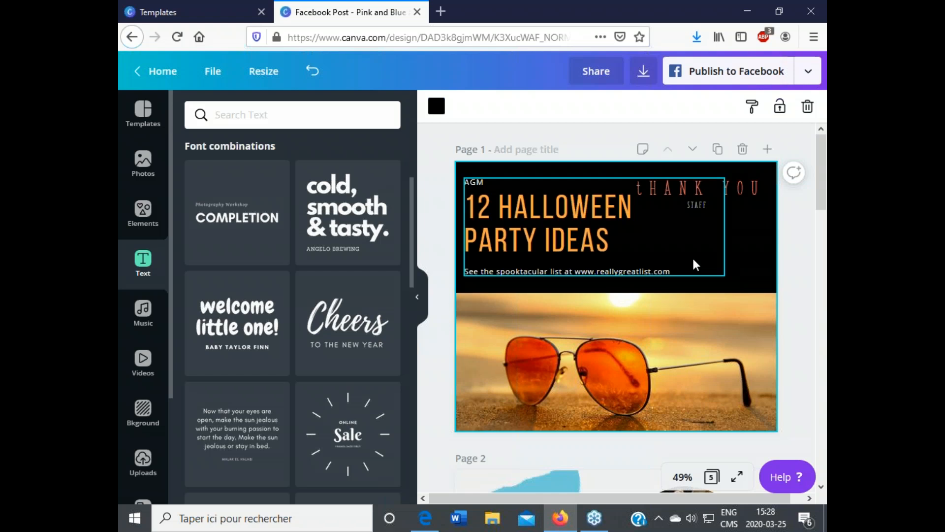
- Delete the "thank you" text and the "STAFF" line from the header of page 1
click(690, 201)
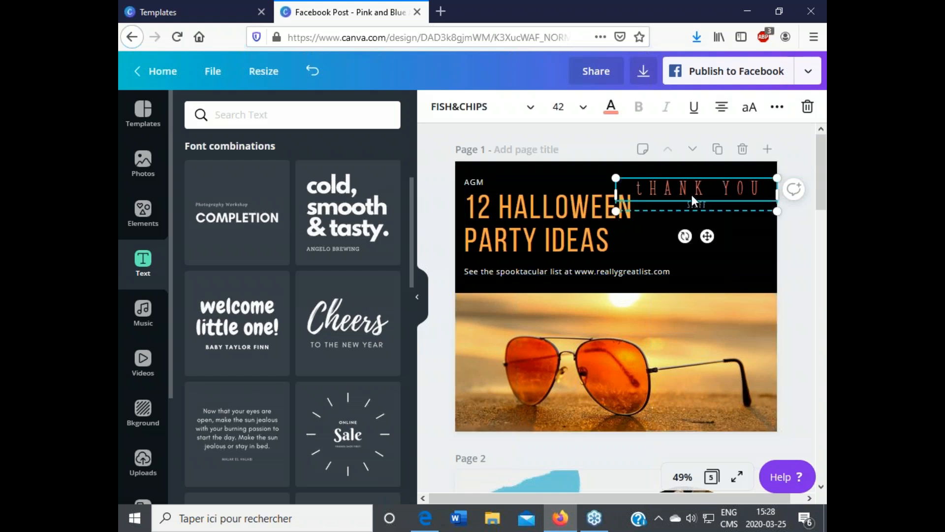
key(Delete)
click(685, 201)
click(708, 194)
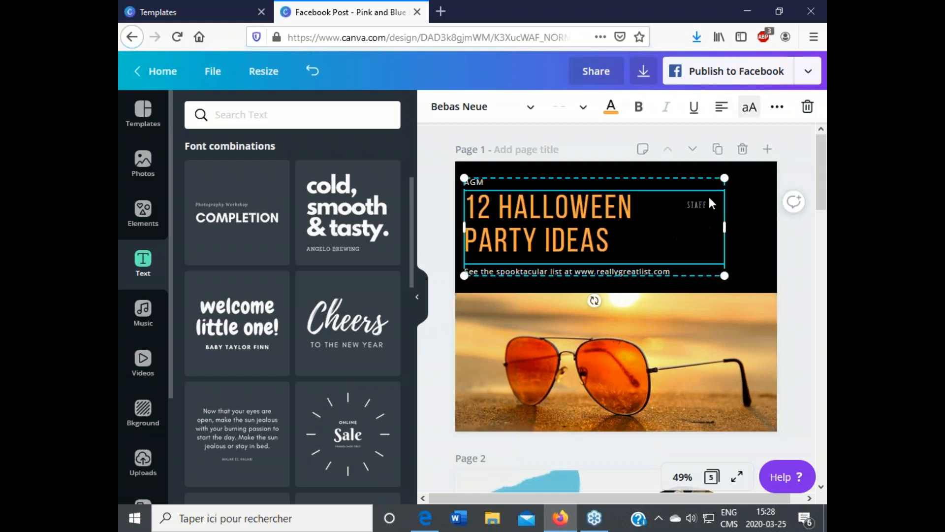
click(769, 197)
click(740, 203)
key(Delete)
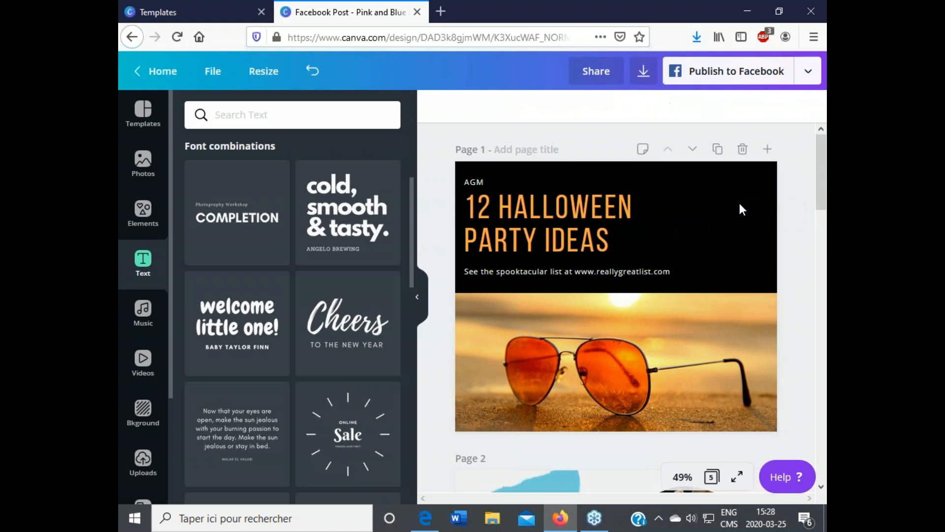
- Replace the orange "12 Halloween Party Ideas" headline on page 1 with "SUMMER AGM"
double_click(496, 229)
drag(603, 239, 467, 197)
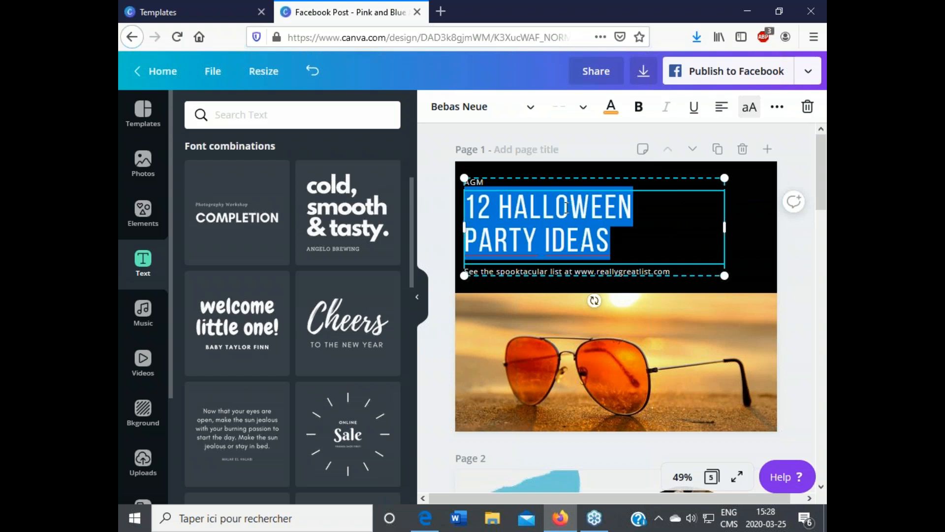
text(SUMMER AG)
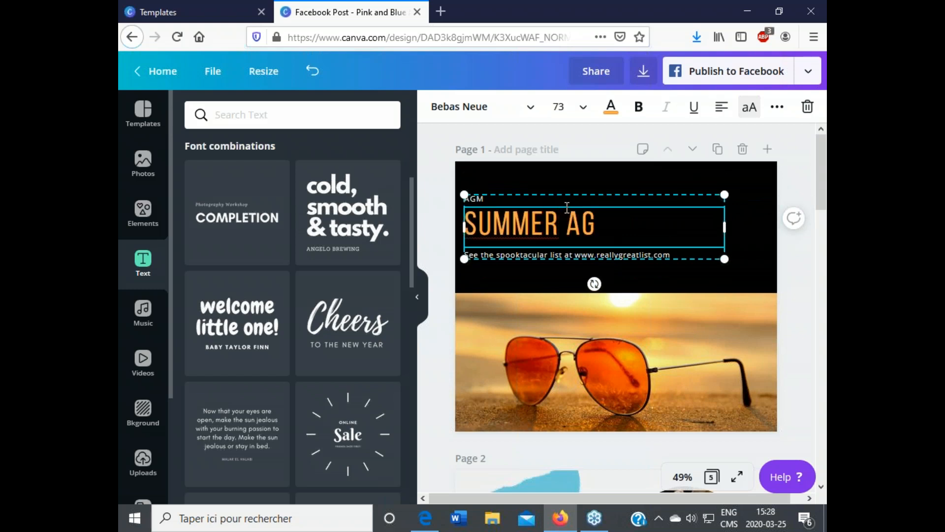
key(BackSpace)
text(GM)
- Replace the small "AGM" line above the headline with "CPF QC & NU"
click(501, 198)
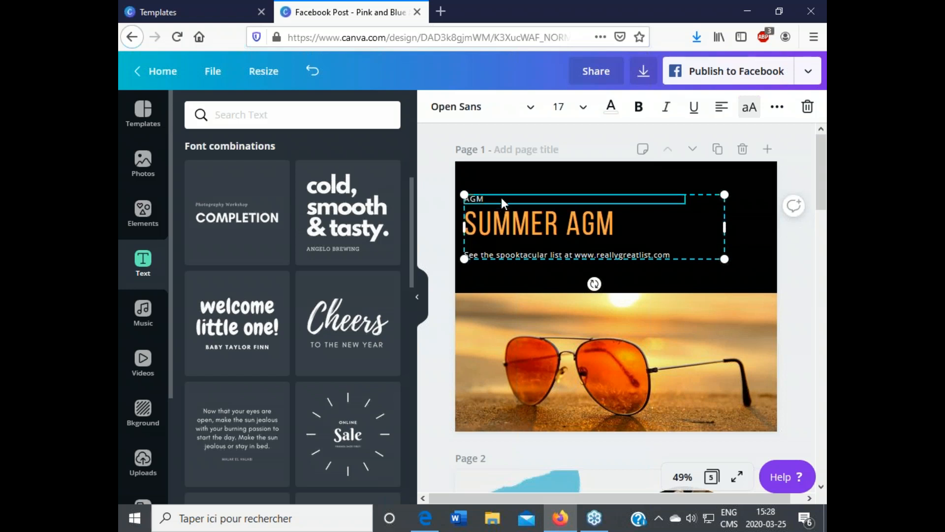
drag(485, 199, 469, 199)
key(BackSpace)
text(PF QC & NU)
click(683, 250)
key(ctrl+a)
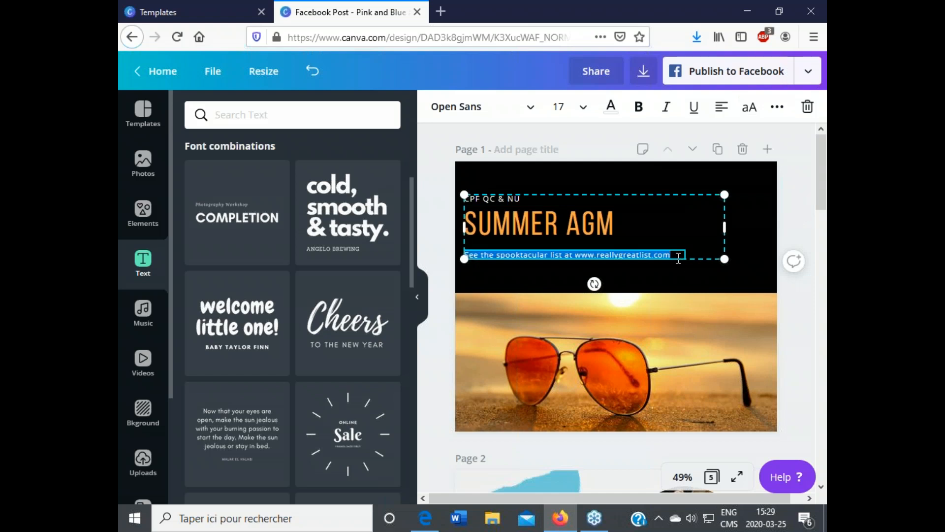
text(www)
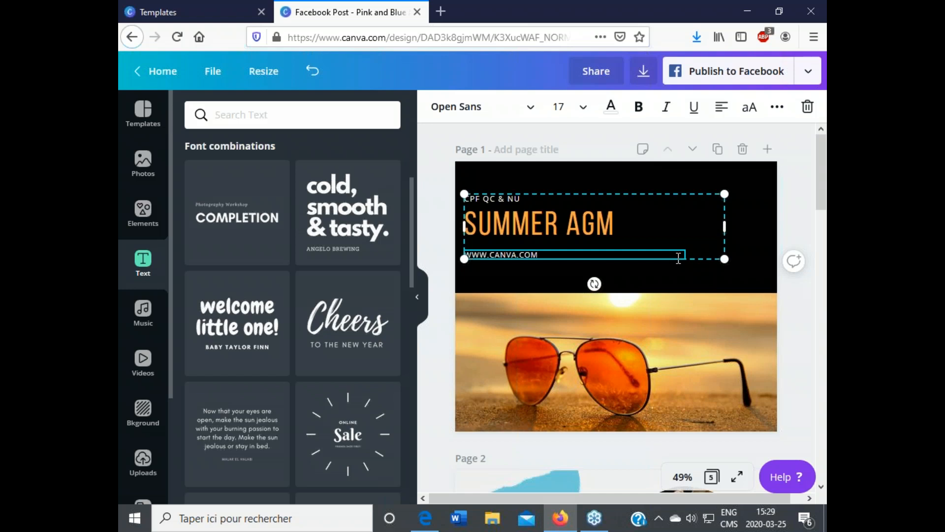
click(806, 318)
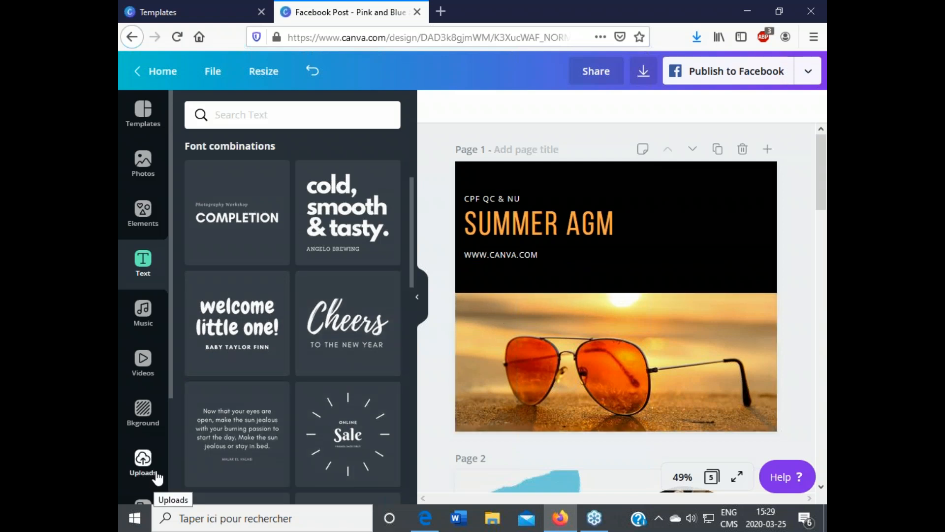
- Show the uploaded images and open the file picker for uploading an image or video, closing it without choosing a file
click(142, 463)
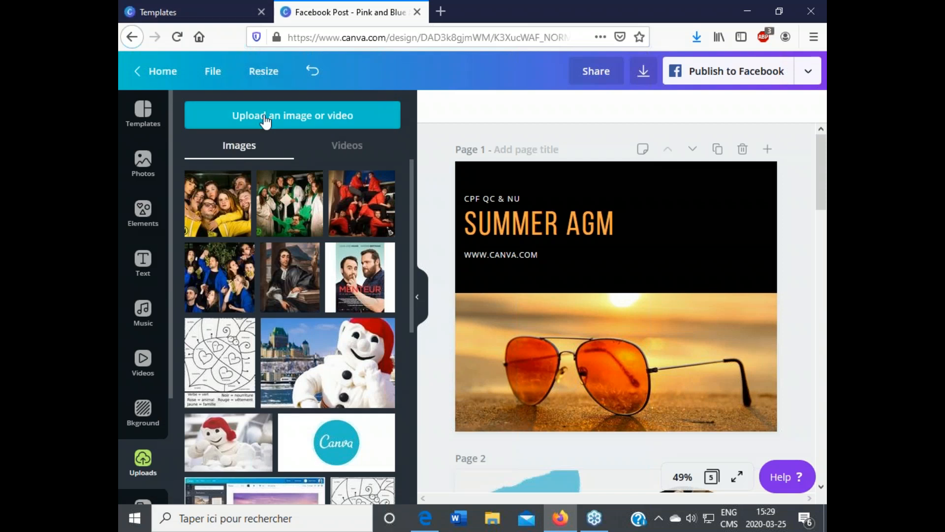
click(266, 119)
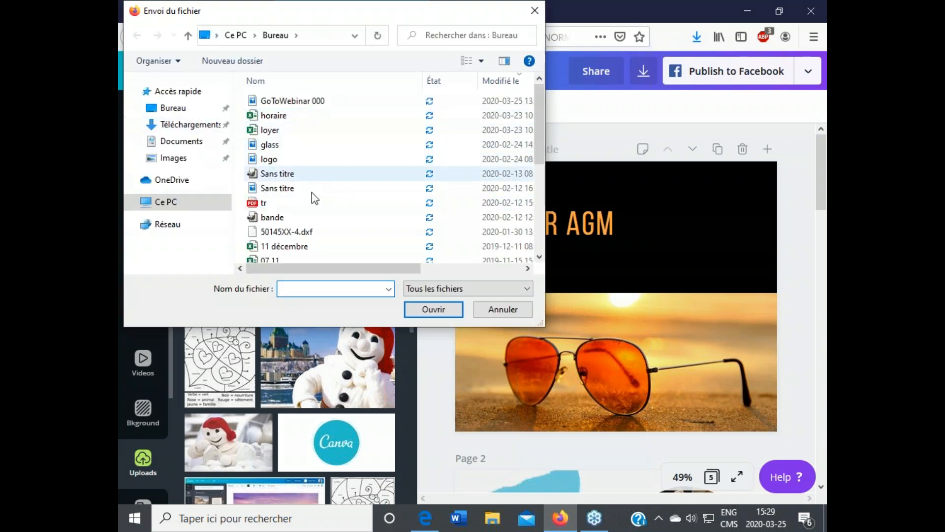
click(534, 11)
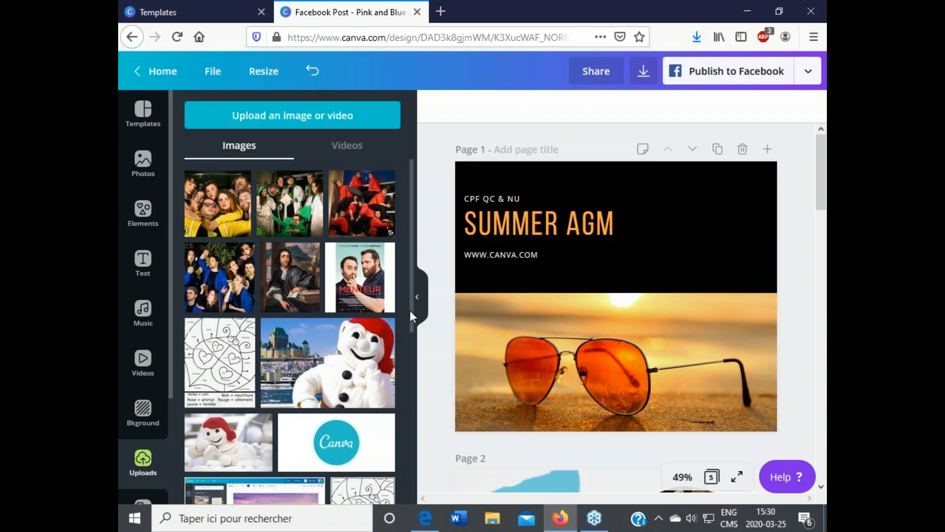
- Add the white Canadian Parents for French Quebec & Nunavut logo from the uploads to page 1, shrink it and place it beside the headline
drag(411, 297, 411, 390)
drag(418, 442, 414, 422)
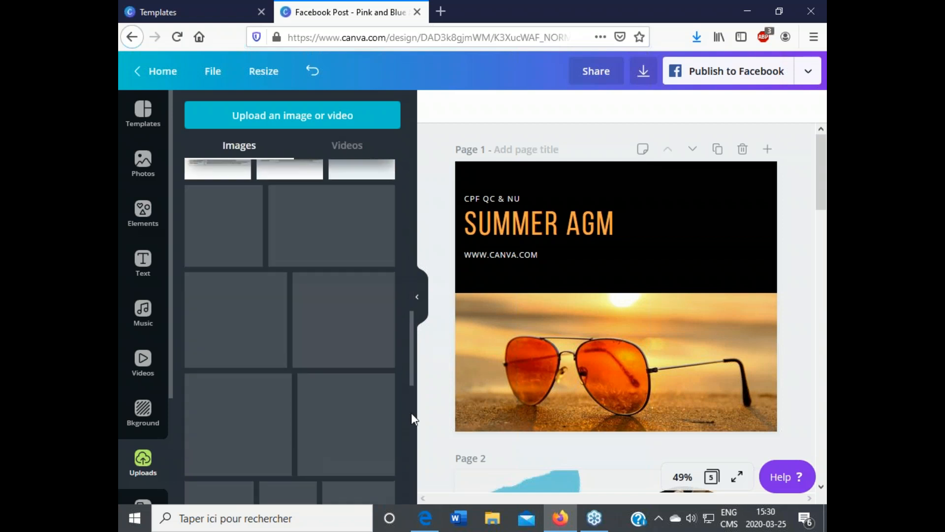
scroll(364, 345, down, 10)
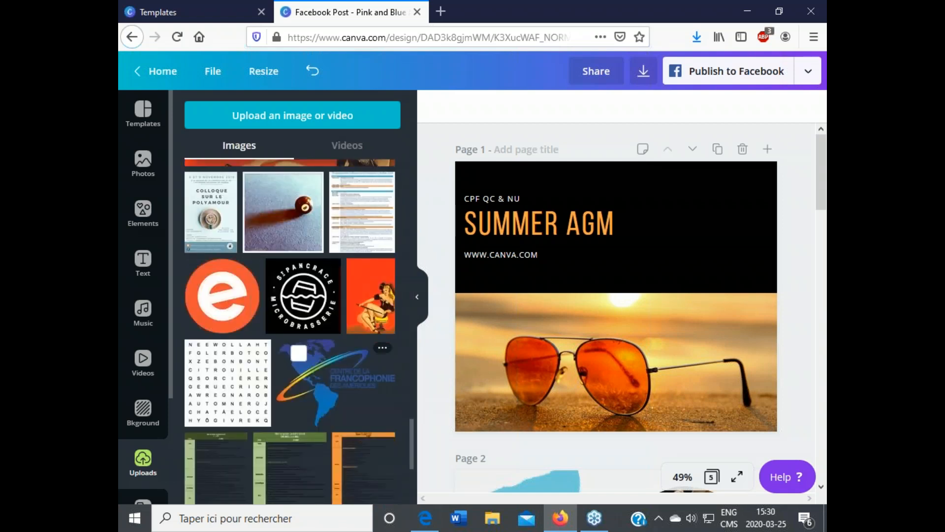
scroll(335, 345, down, 3)
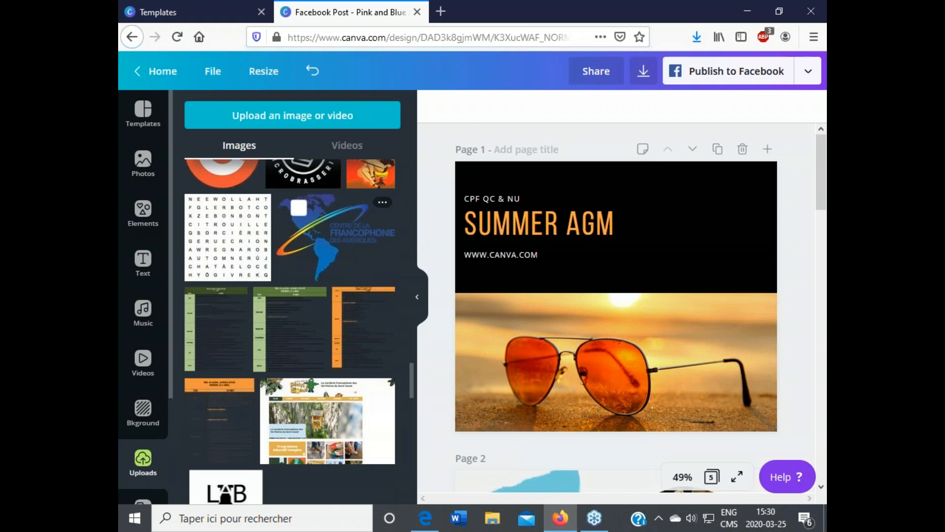
scroll(316, 231, down, 5)
scroll(290, 330, down, 10)
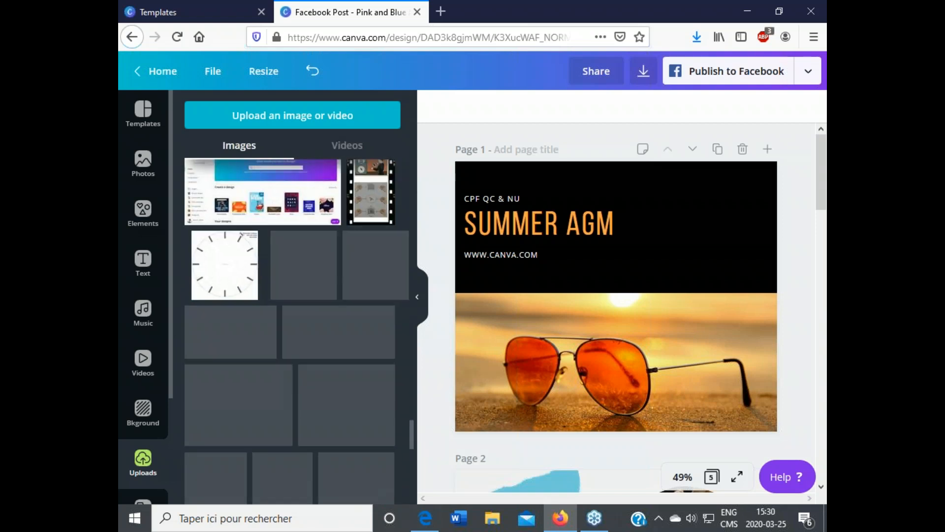
scroll(289, 247, down, 10)
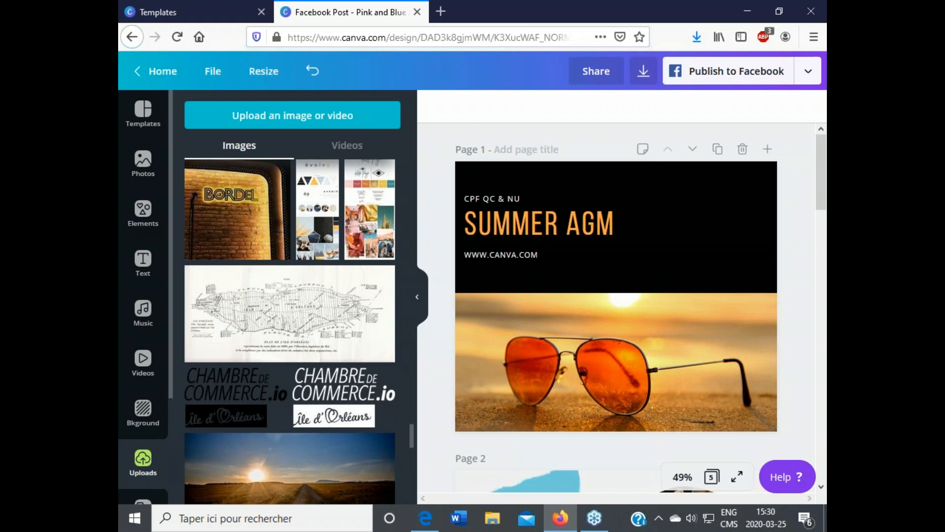
scroll(323, 285, down, 10)
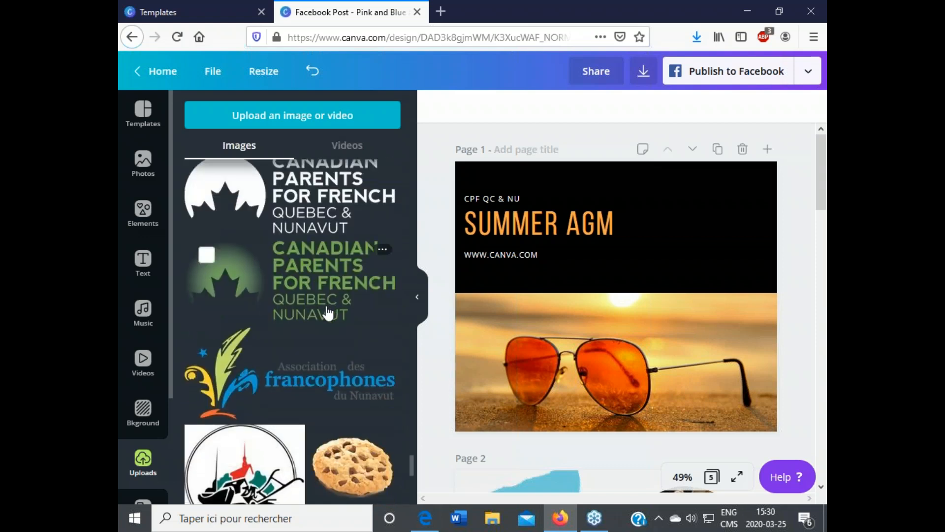
click(315, 216)
drag(713, 334, 643, 305)
drag(582, 282, 698, 231)
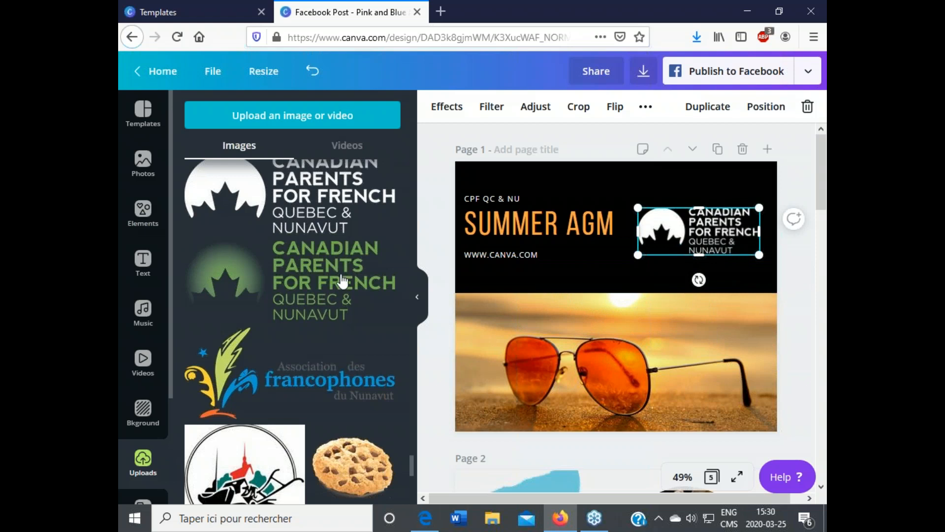
- Move the white logo slightly closer to the right edge of page 1
drag(412, 465, 412, 162)
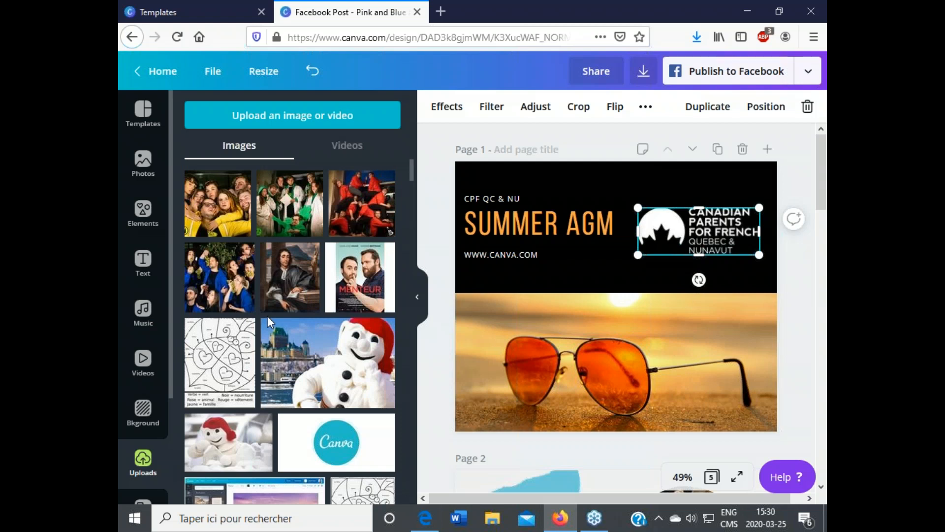
click(806, 334)
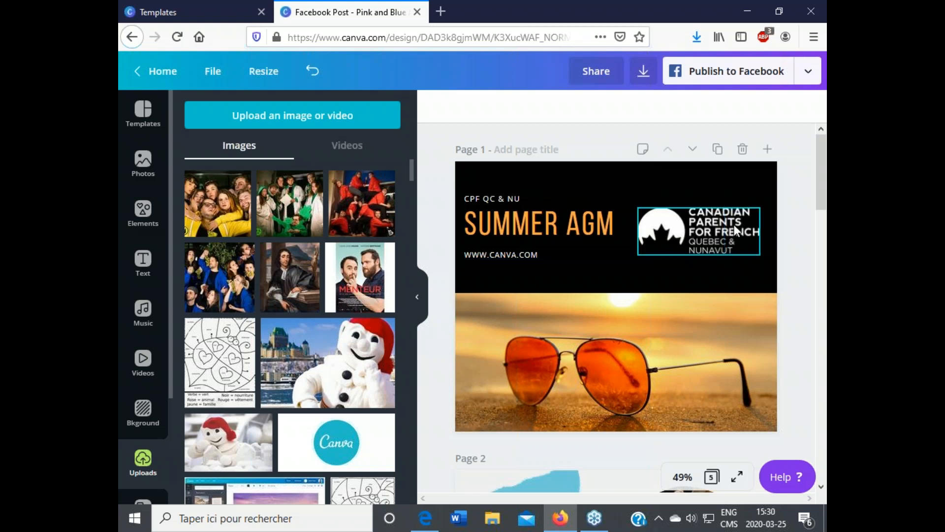
drag(706, 232, 720, 232)
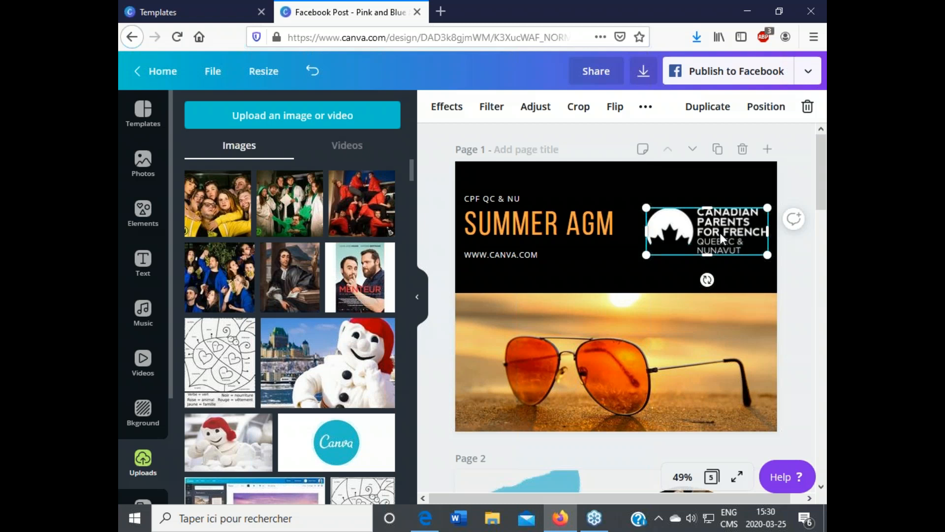
- Switch to CPF.Canva.Webinar.pdf in Edge and view the slide on getting and properly using the final documents
click(582, 510)
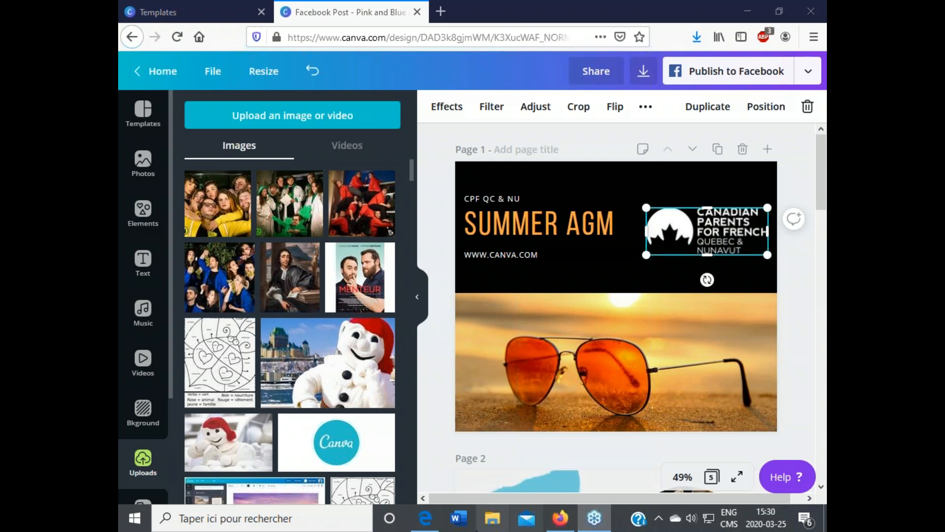
click(427, 520)
scroll(472, 290, up, 4)
scroll(473, 290, down, 14)
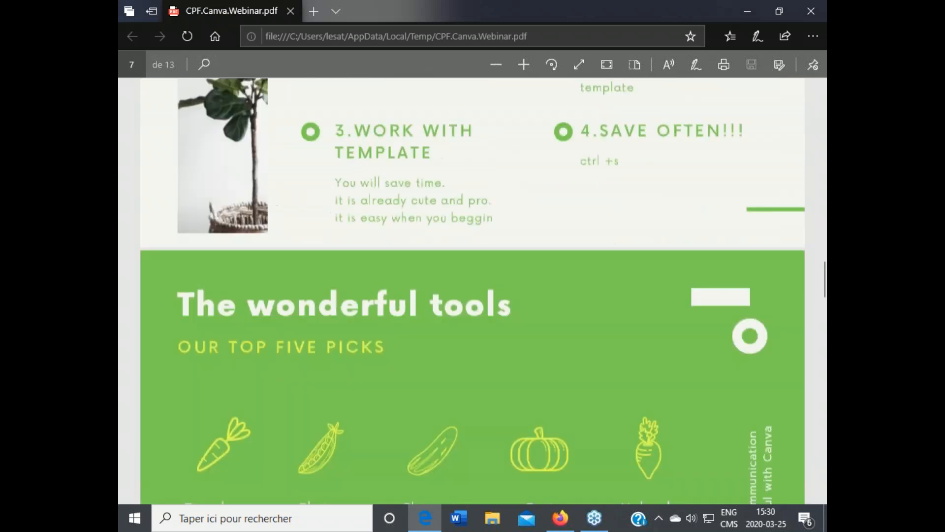
scroll(472, 290, down, 1)
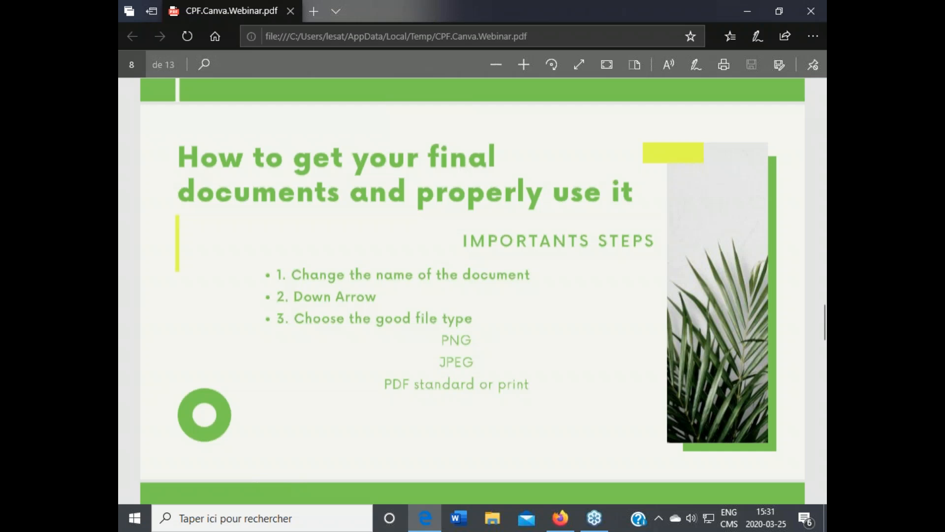
- Return to the Canva design in Firefox and show its sharing options, closing them without sharing
click(575, 522)
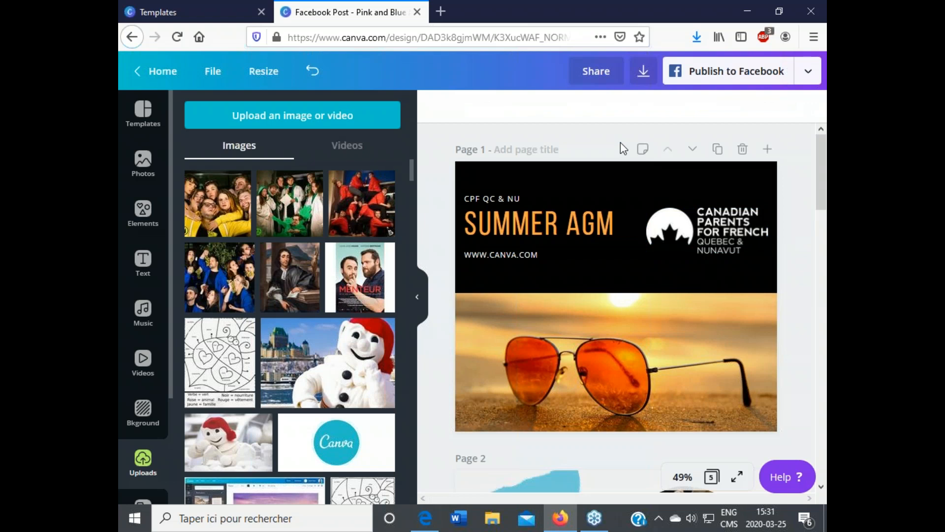
scroll(522, 141, down, 3)
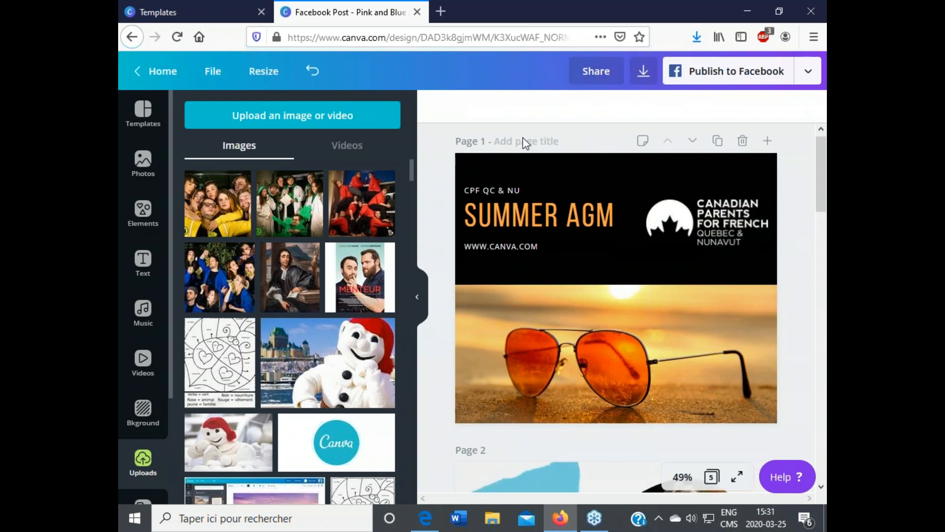
scroll(805, 241, up, 3)
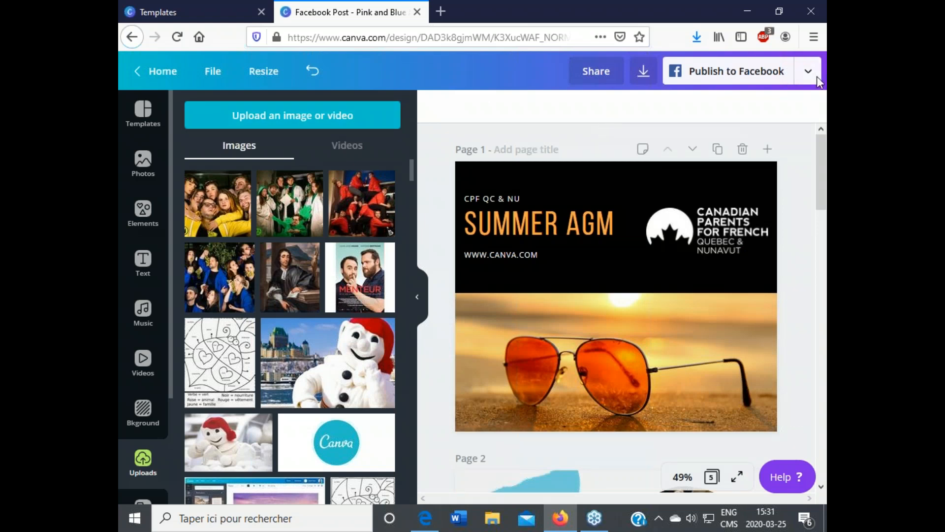
click(826, 159)
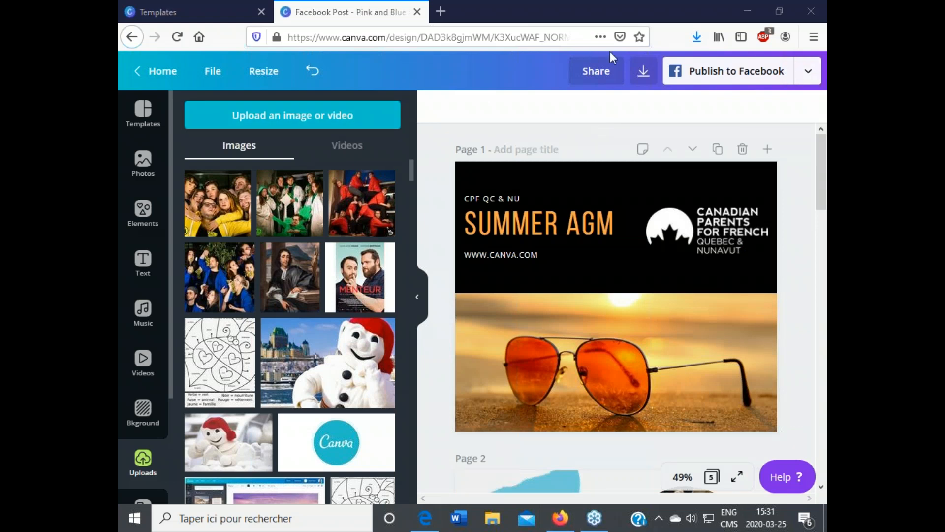
click(586, 79)
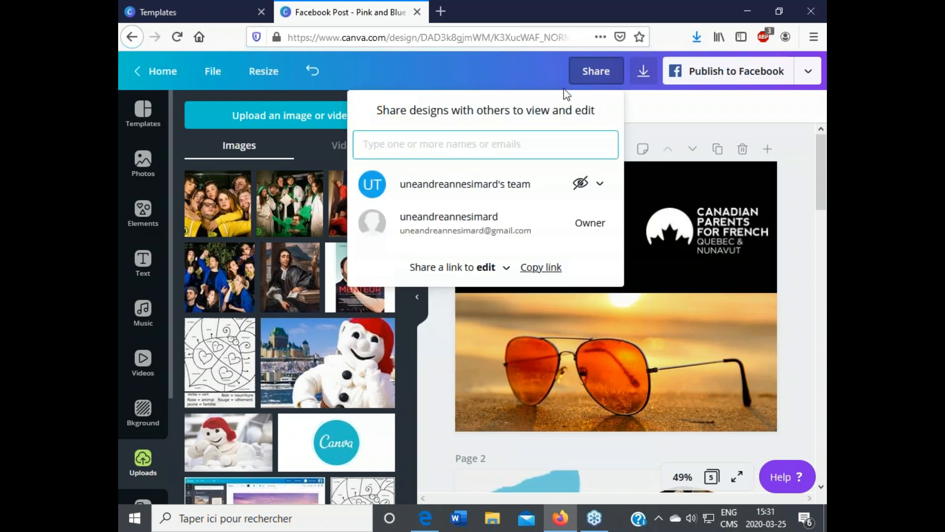
click(643, 118)
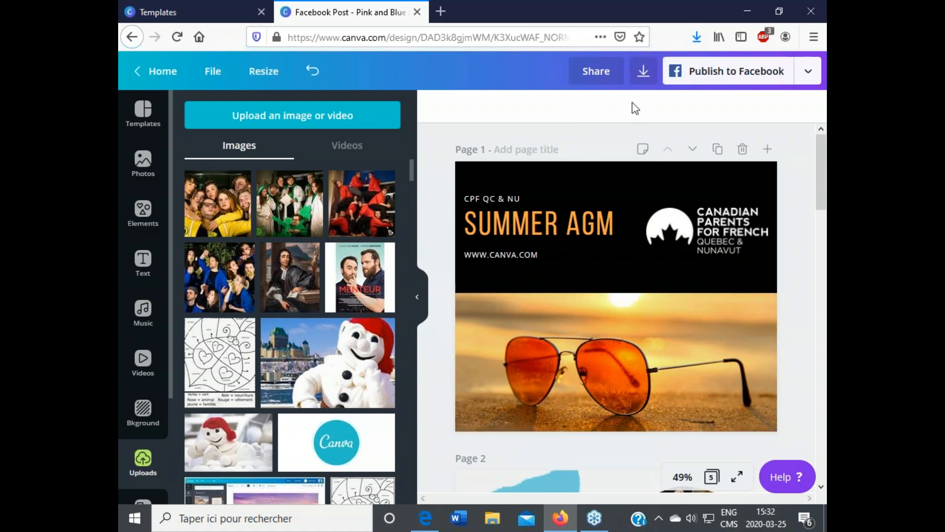
- Review the download file types, try PDF Print, and close the download options without downloading
click(644, 72)
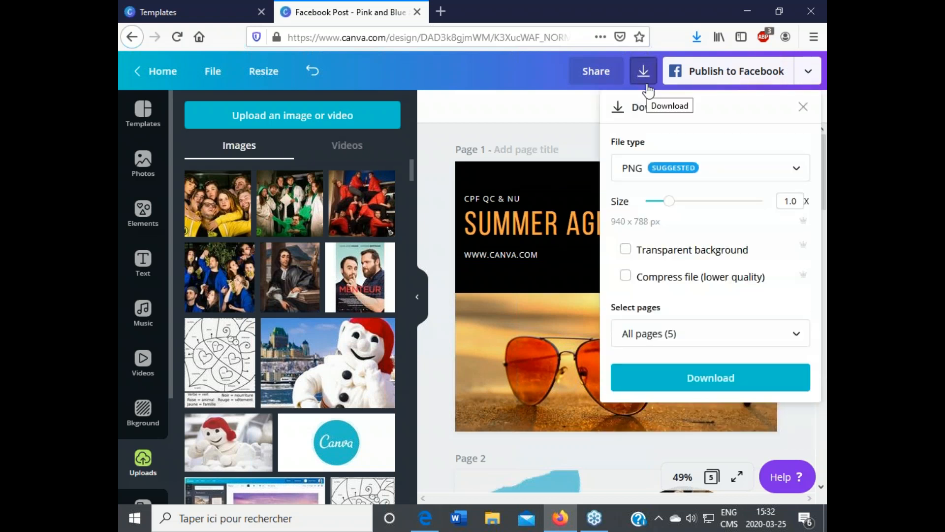
click(826, 147)
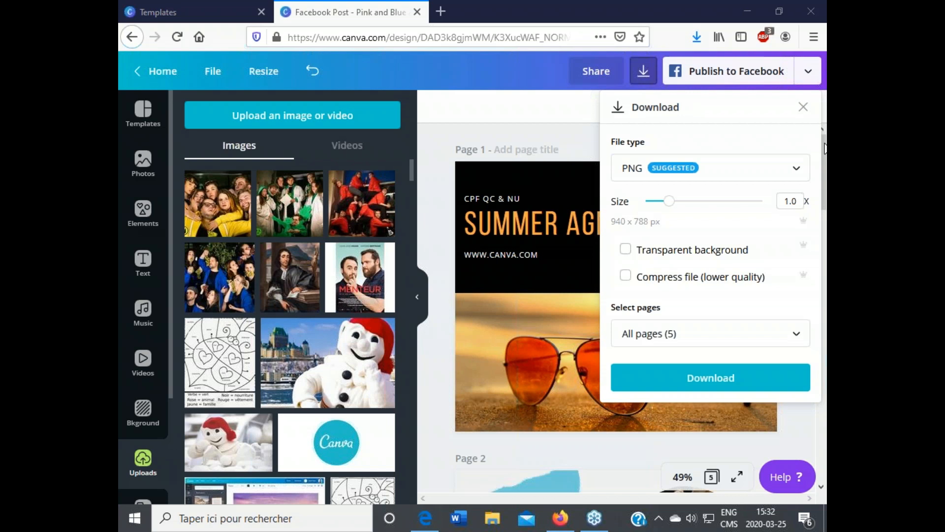
click(628, 168)
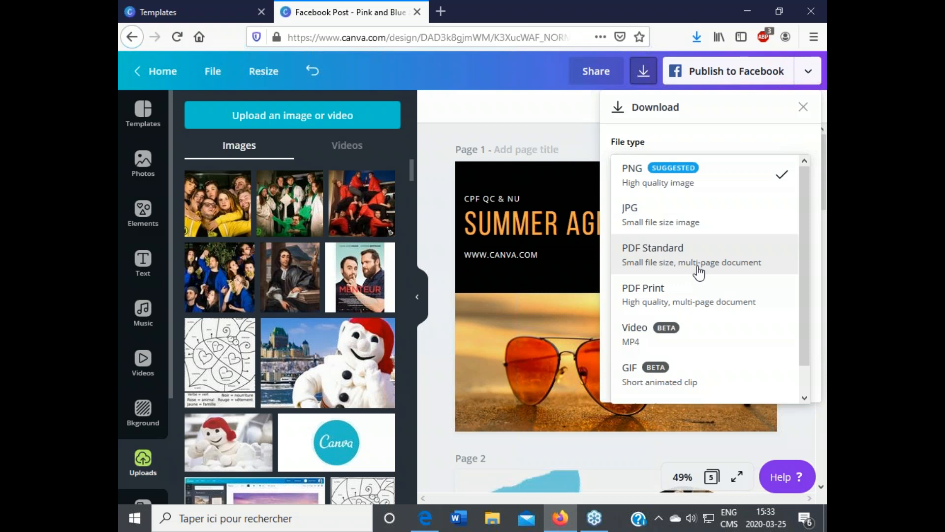
click(692, 309)
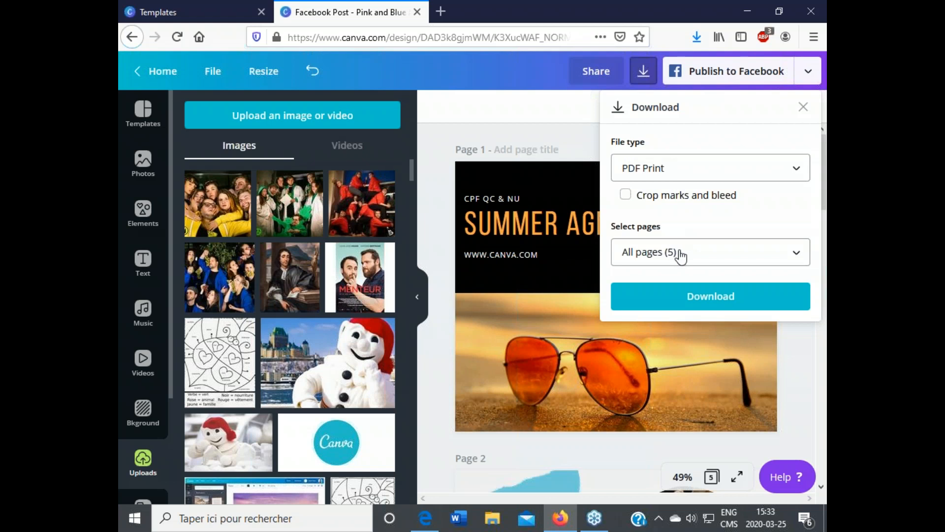
click(440, 202)
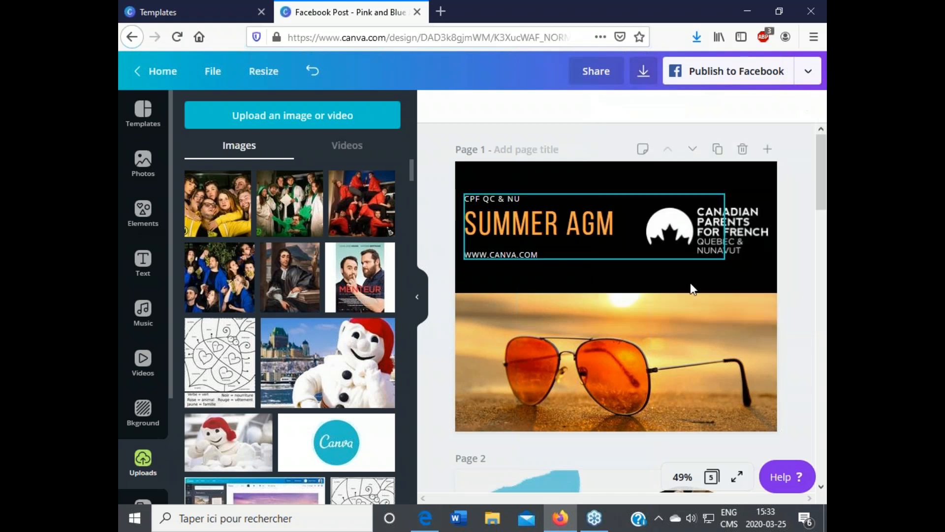
- Delete pages 2 to 5, keeping only the Summer AGM page, and briefly check its download options
scroll(703, 296, down, 10)
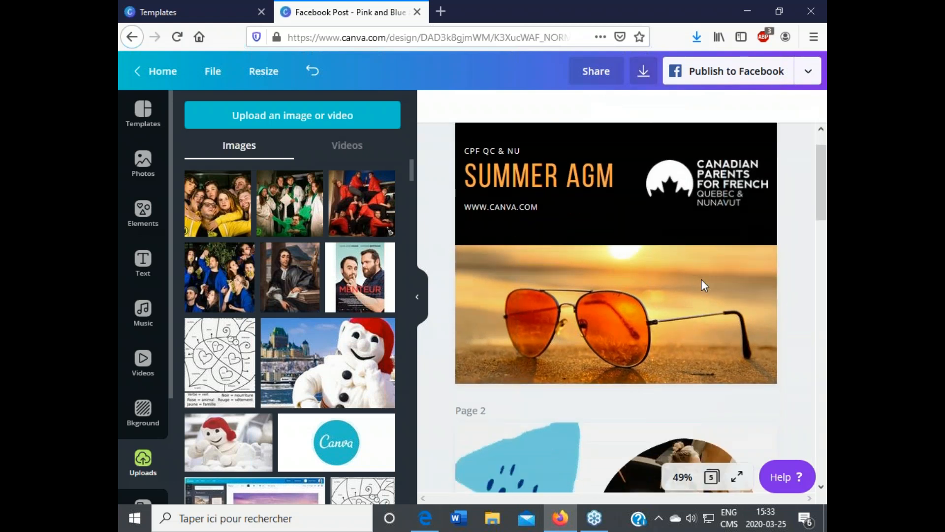
scroll(704, 286, down, 10)
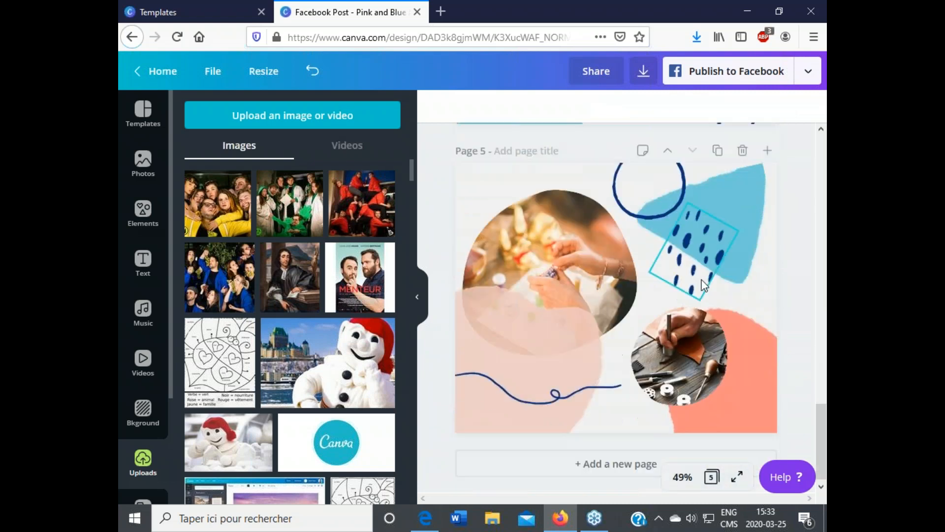
click(744, 152)
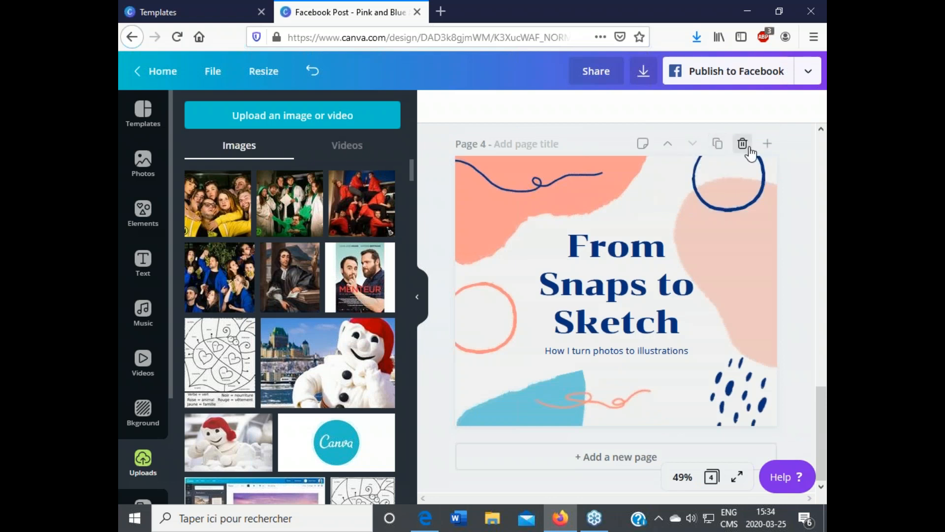
click(744, 145)
click(743, 144)
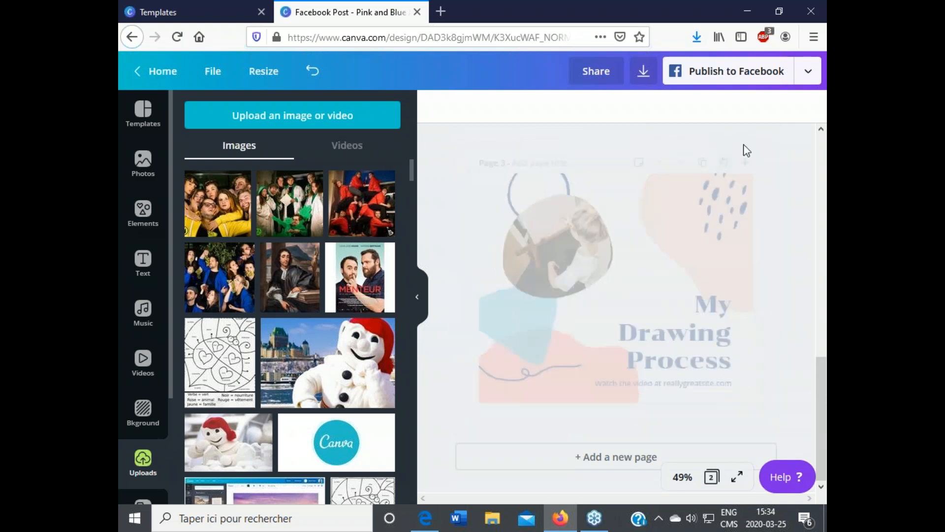
click(741, 145)
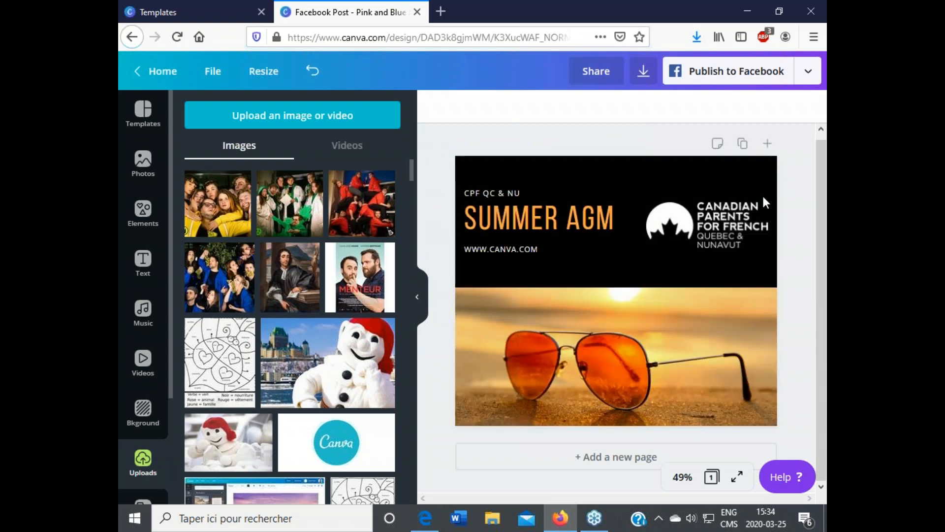
click(644, 70)
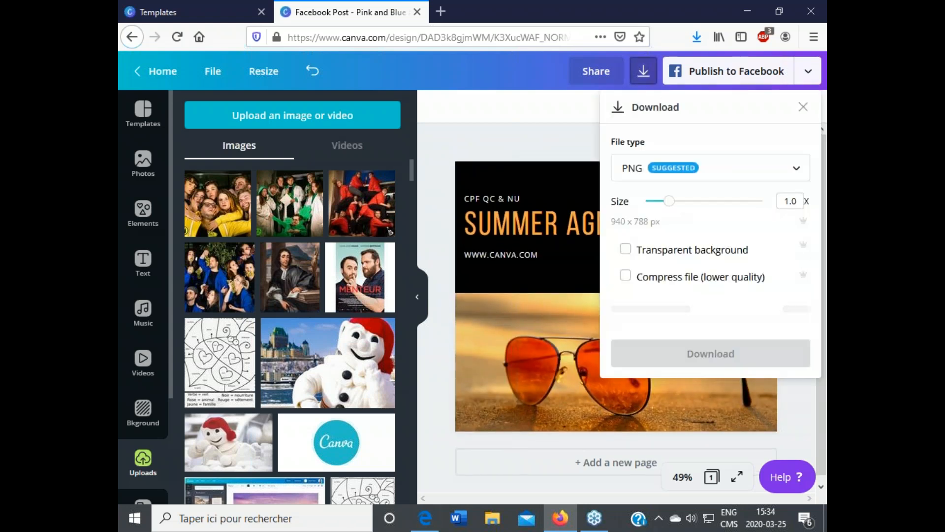
click(507, 137)
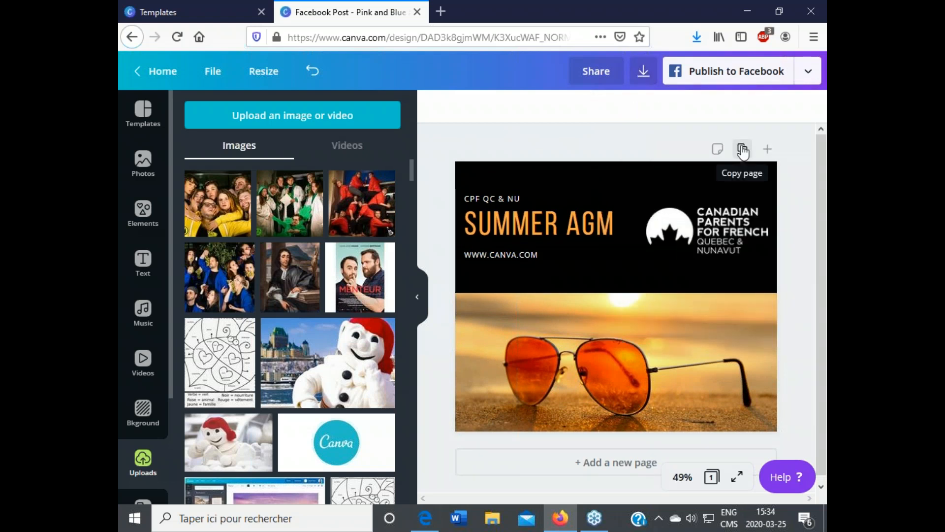
- Duplicate the Summer AGM page and show that the headline on the copy can be selected for editing
click(743, 150)
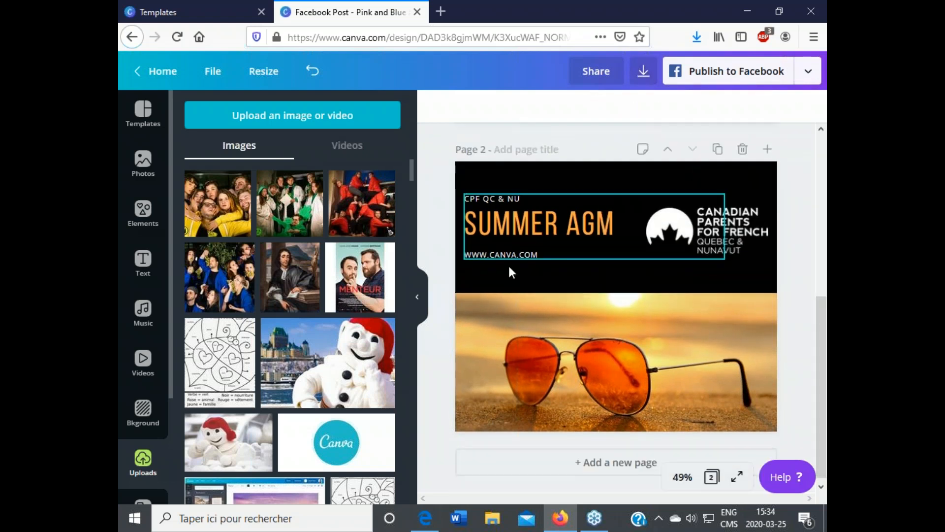
drag(559, 222, 465, 221)
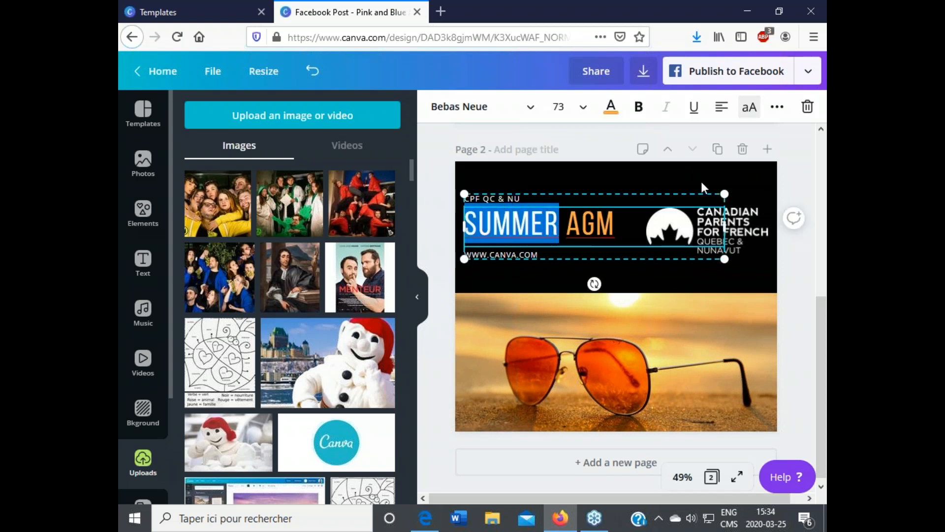
click(745, 174)
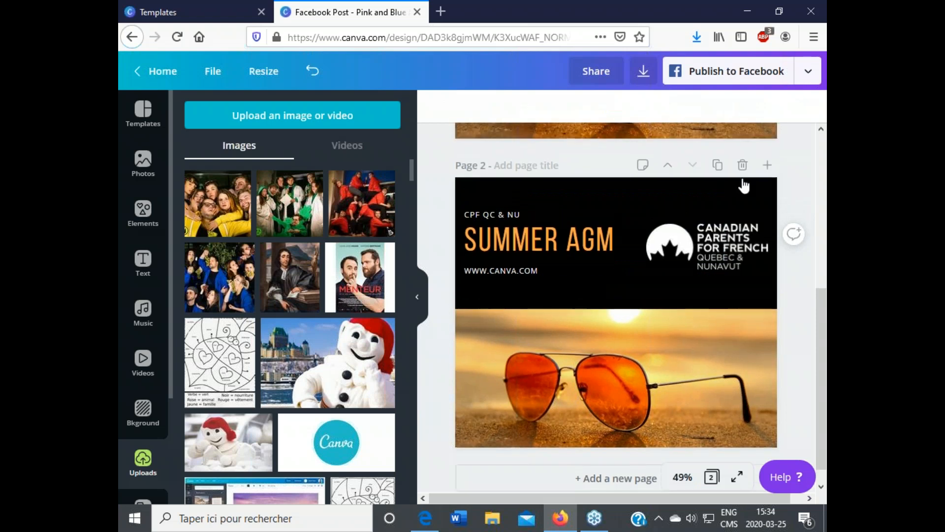
scroll(739, 276, up, 5)
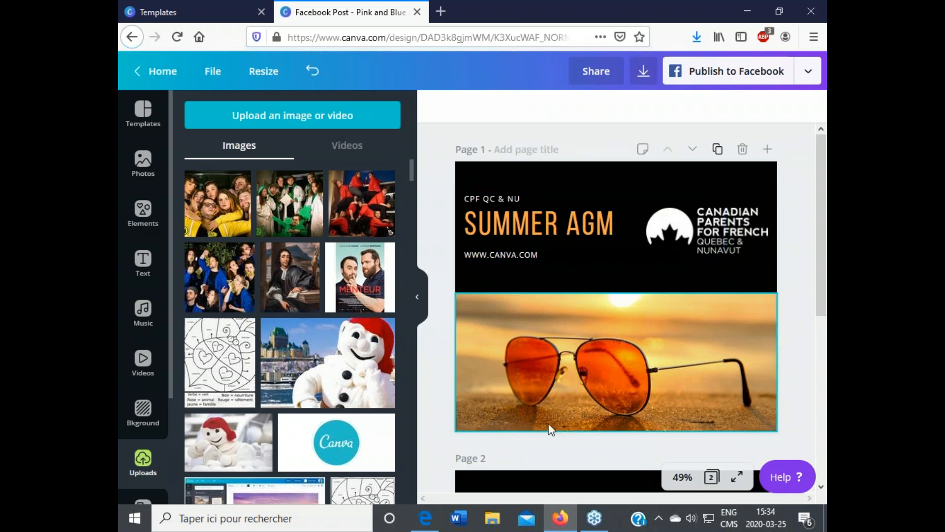
- Duplicate page 1 once more and delete both copies, keeping a single Summer AGM page
scroll(546, 424, down, 3)
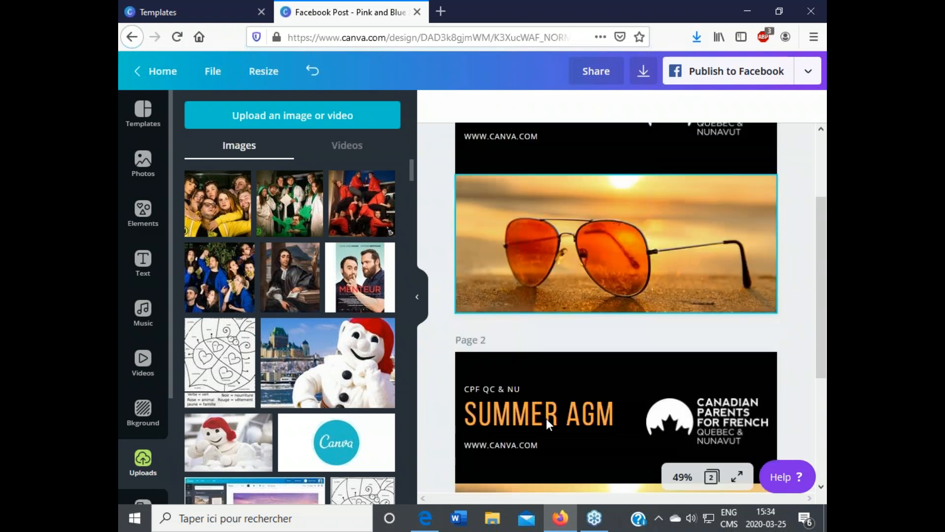
scroll(546, 400, up, 3)
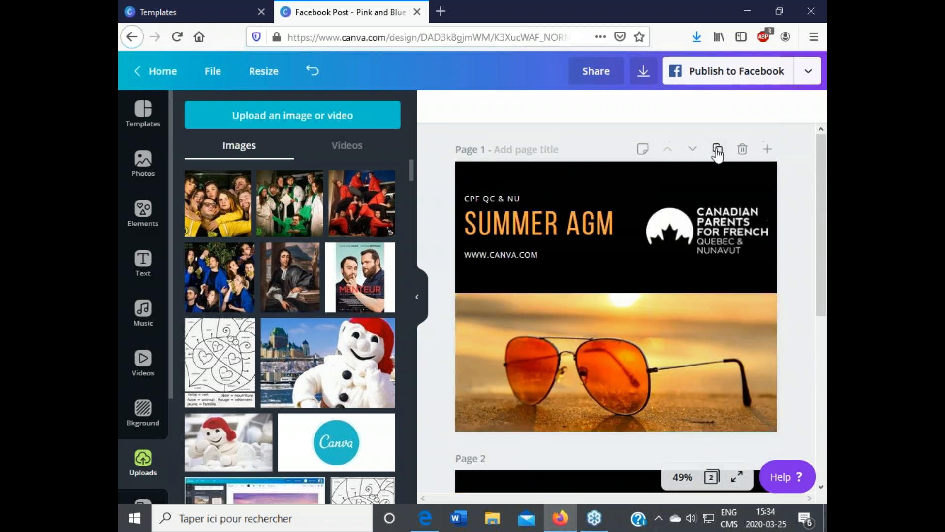
click(718, 149)
scroll(723, 241, down, 8)
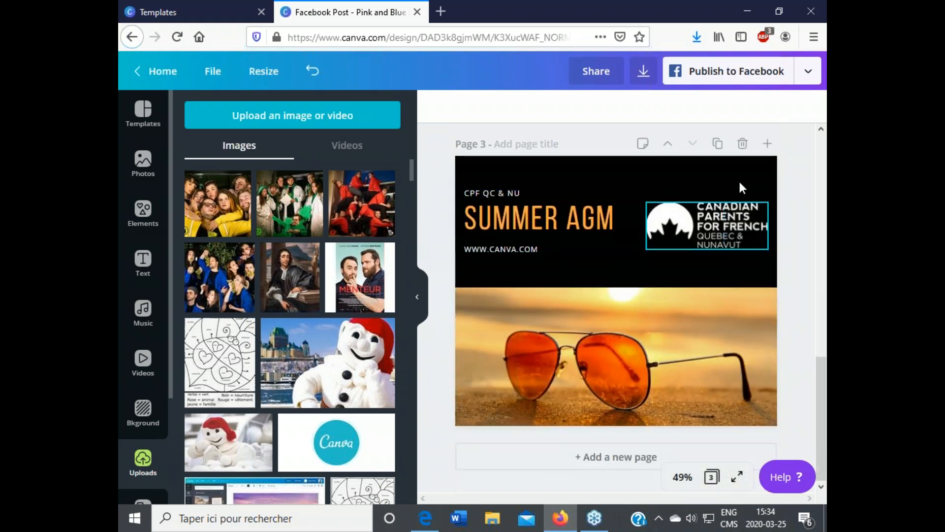
click(743, 144)
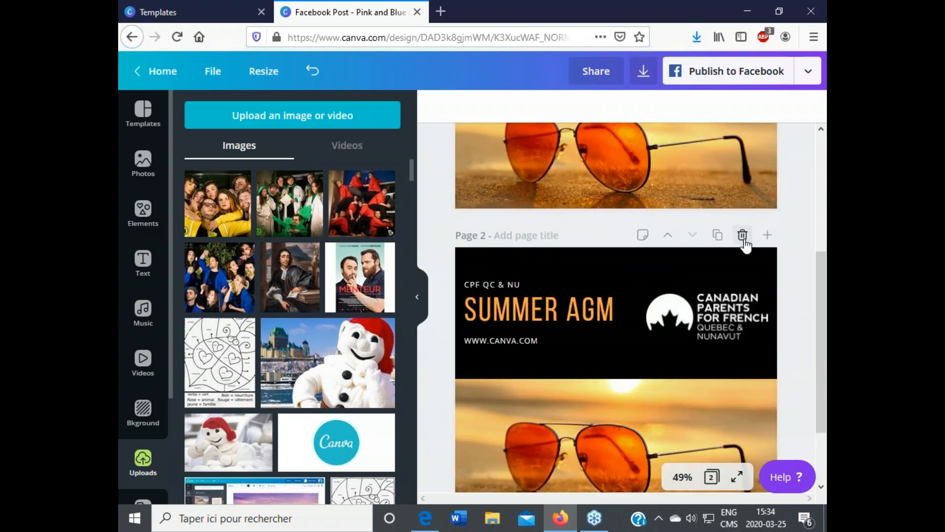
click(743, 235)
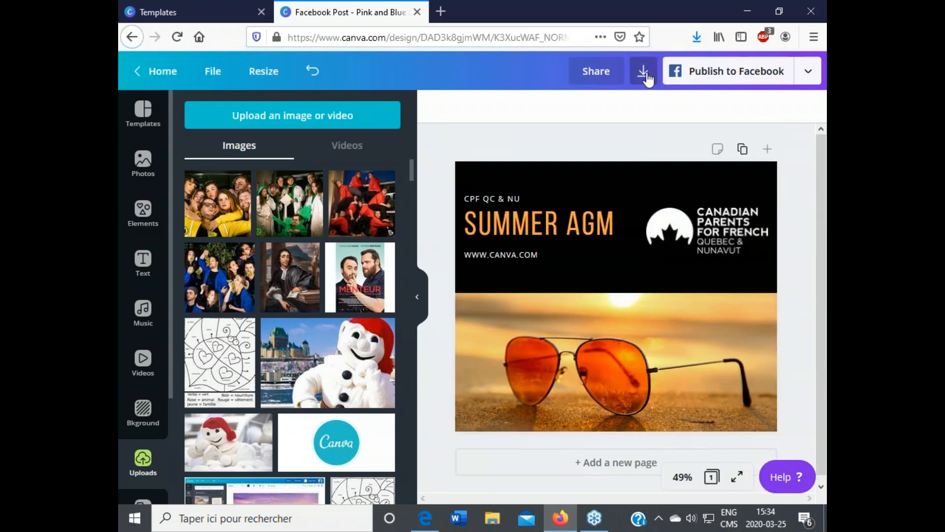
- Download the Summer AGM design as a PNG, save the file to the computer, and return to the design
click(645, 74)
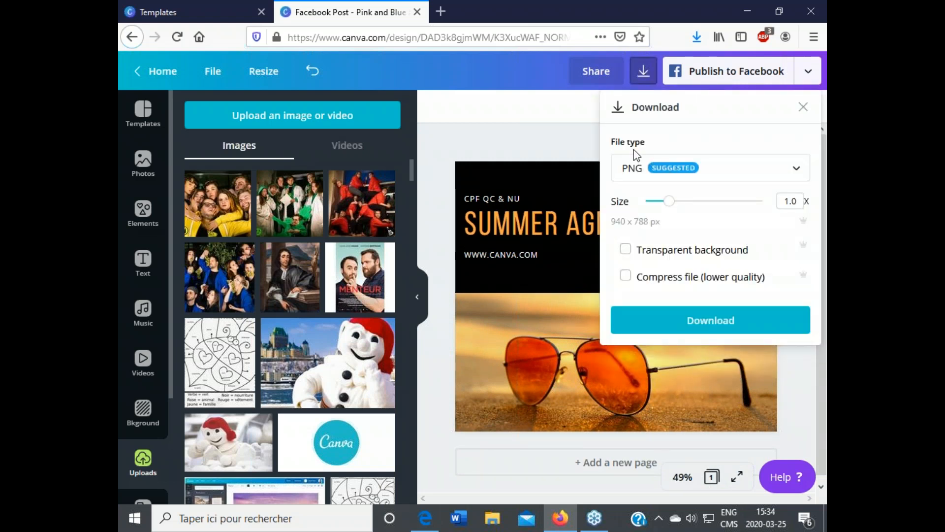
click(638, 170)
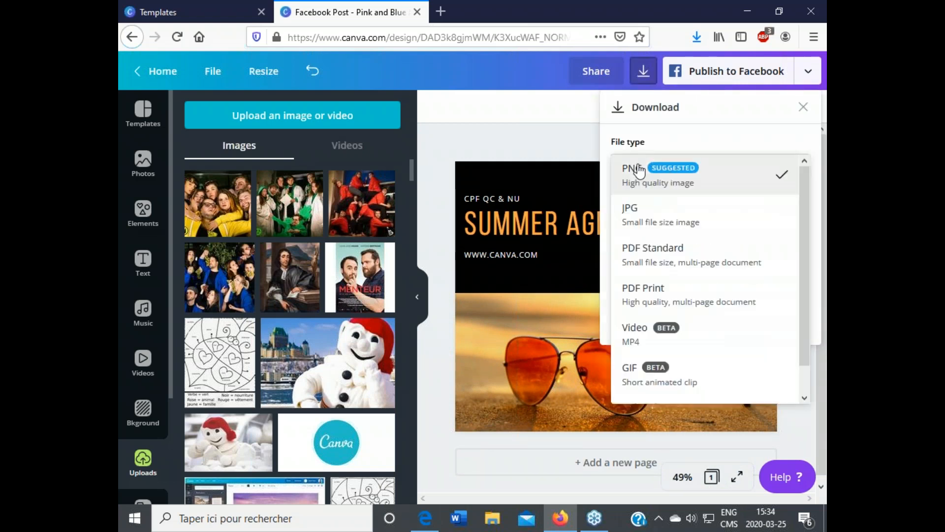
click(694, 189)
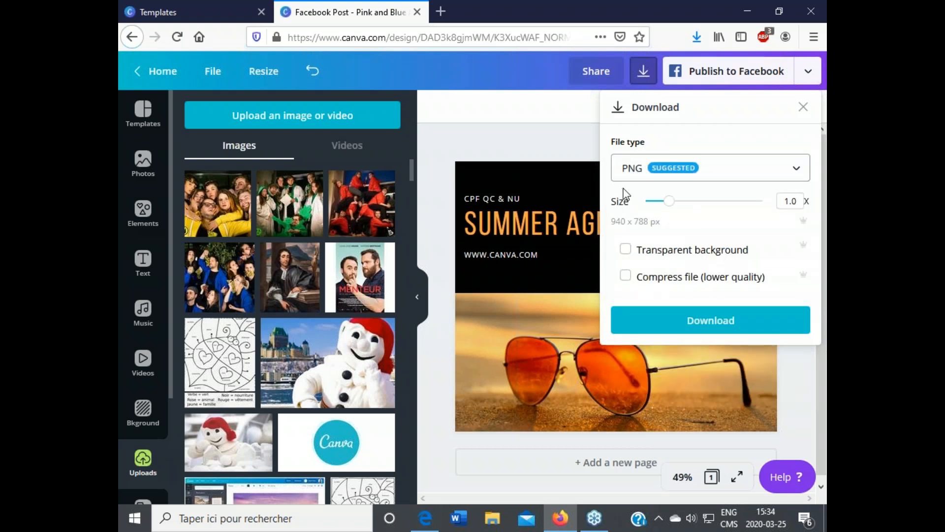
click(664, 331)
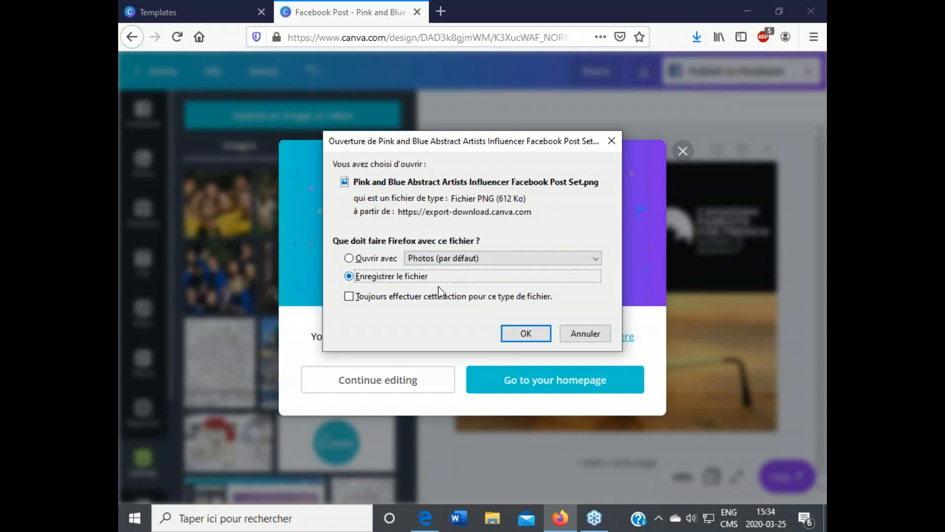
click(515, 337)
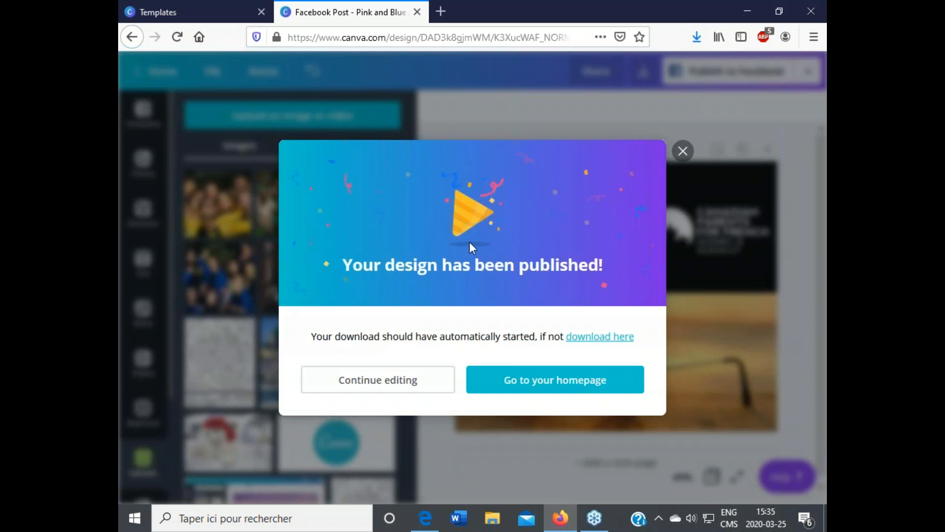
click(684, 153)
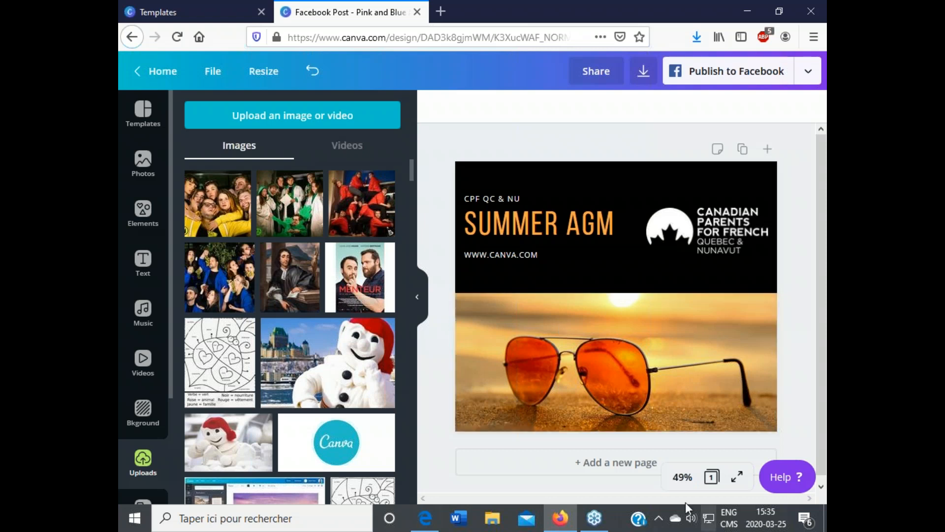
- Switch to CPF.Canva.Webinar.pdf in Edge and advance to page 9, the slide on beginners' mistakes
click(592, 528)
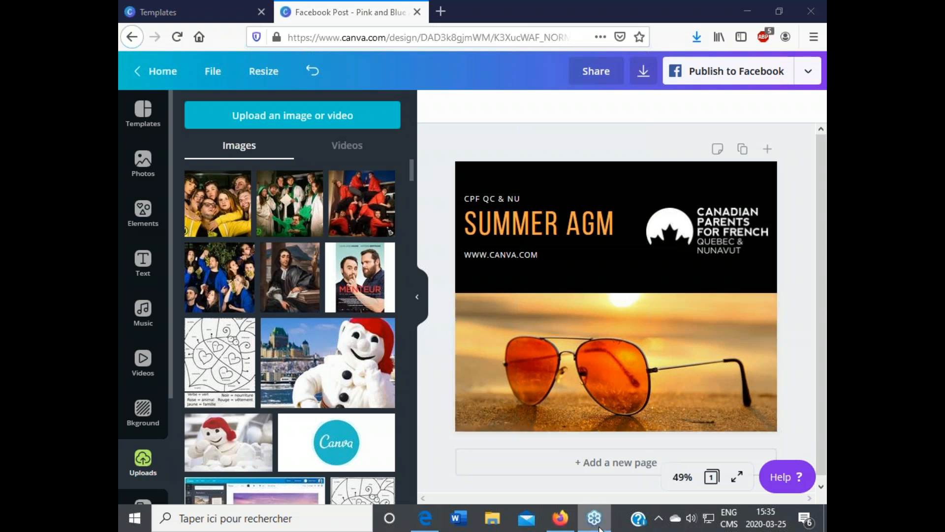
click(566, 518)
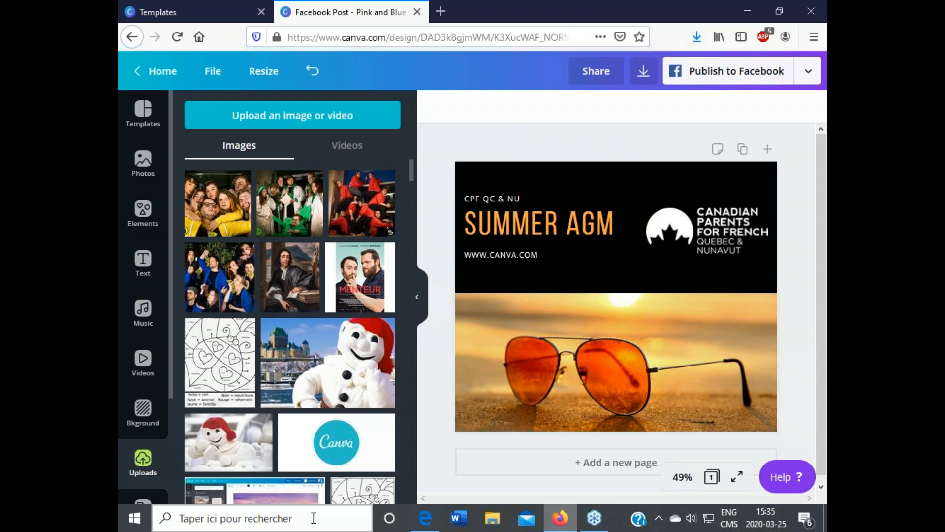
click(425, 518)
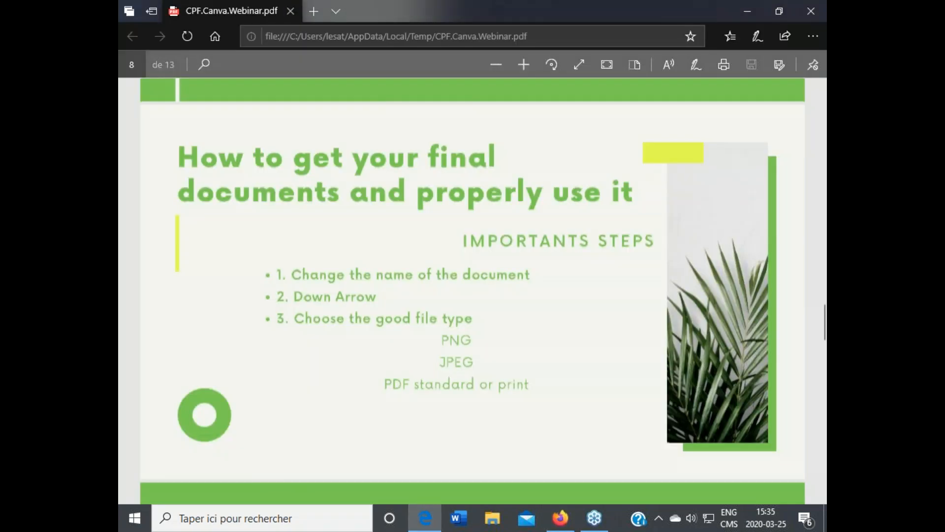
scroll(472, 290, down, 1)
scroll(473, 291, down, 7)
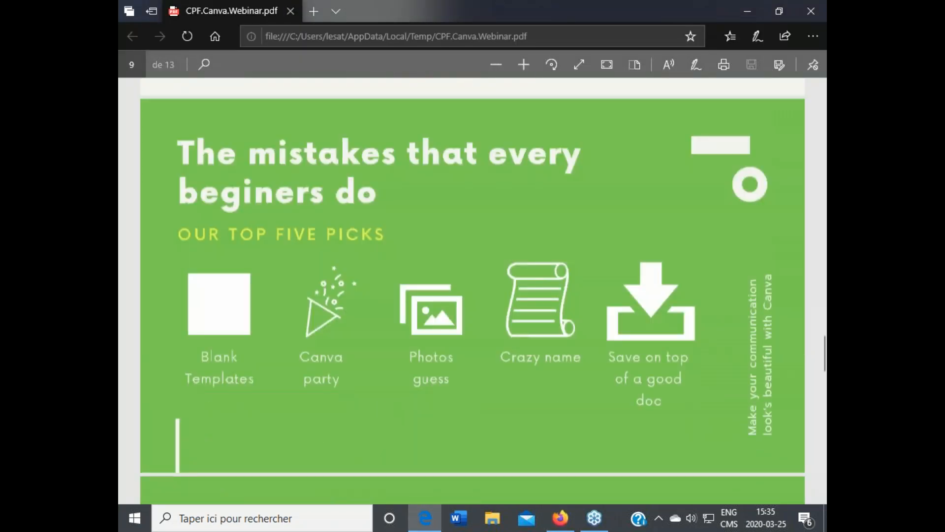